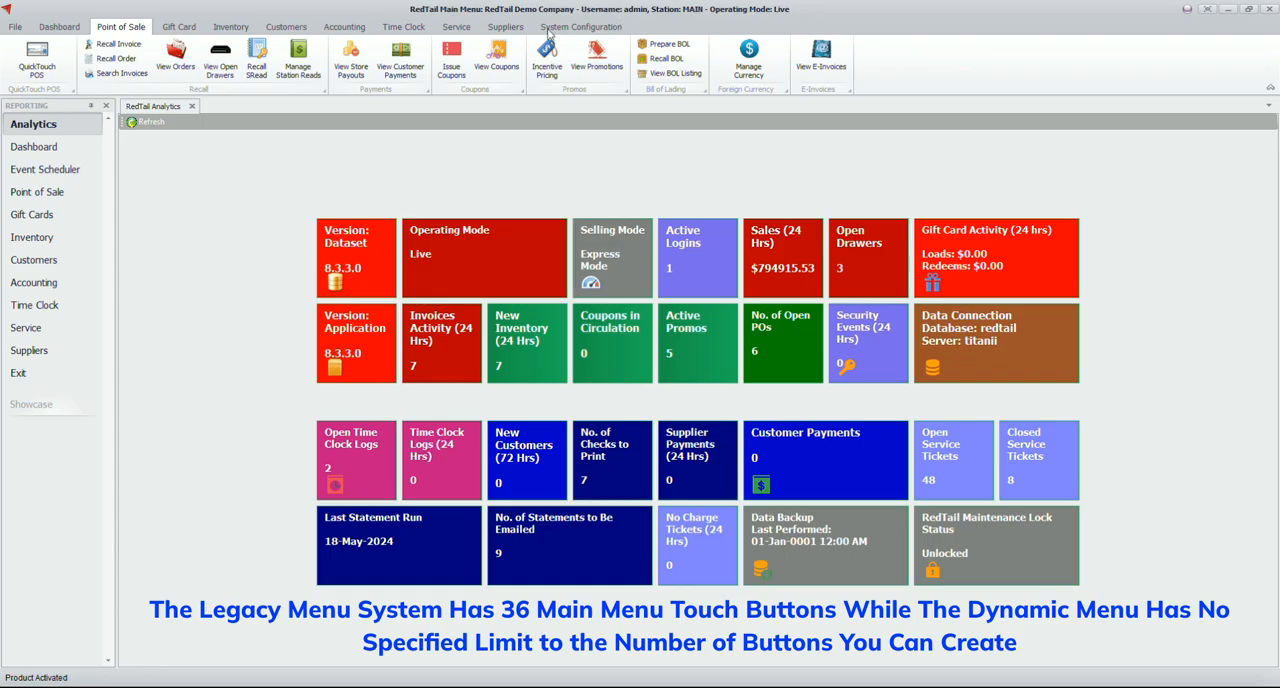
# Create a new inventory SKU C123 with the description Coffee House Blend and the SKU type Product
pyautogui.click(549, 28)
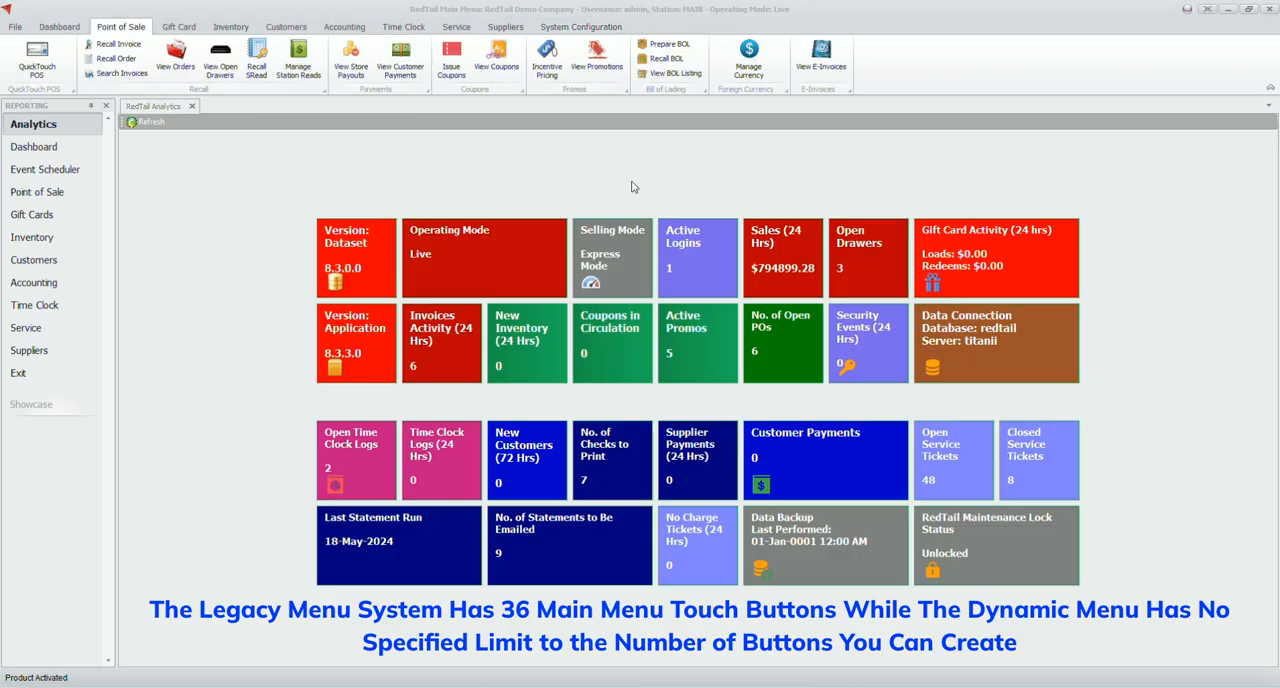
pyautogui.click(229, 27)
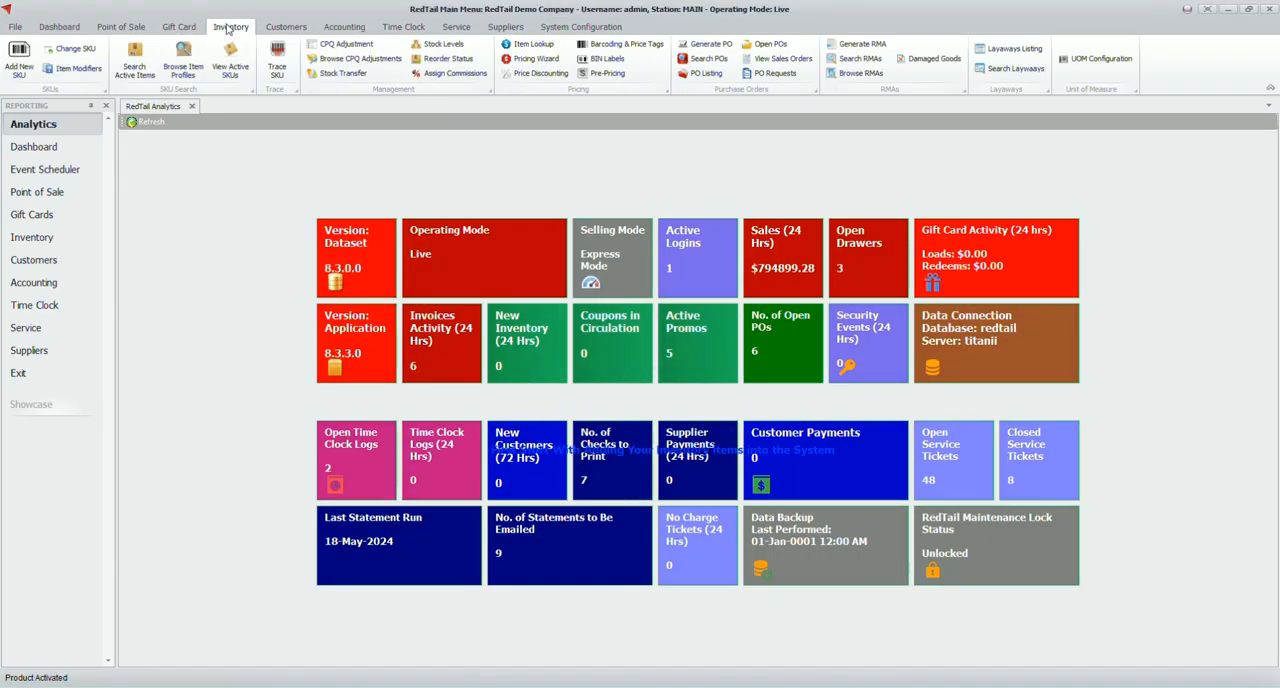
pyautogui.click(19, 60)
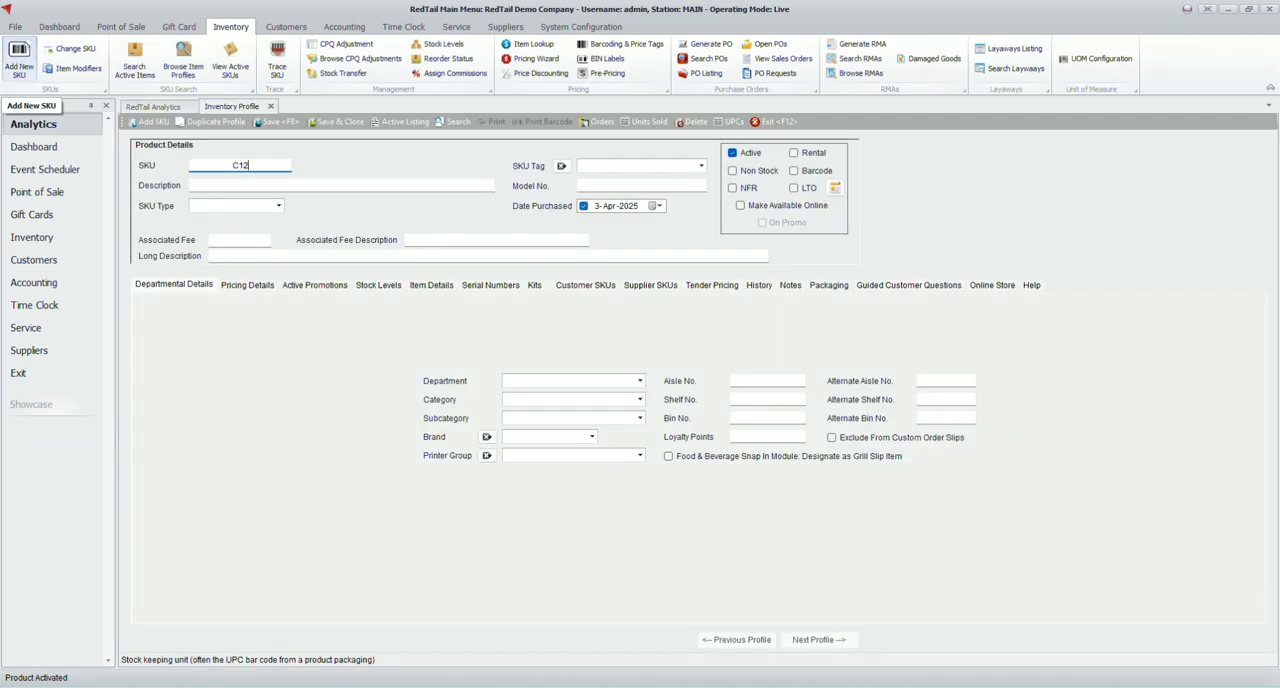
pyautogui.press('Tab')
pyautogui.write('Coffee')
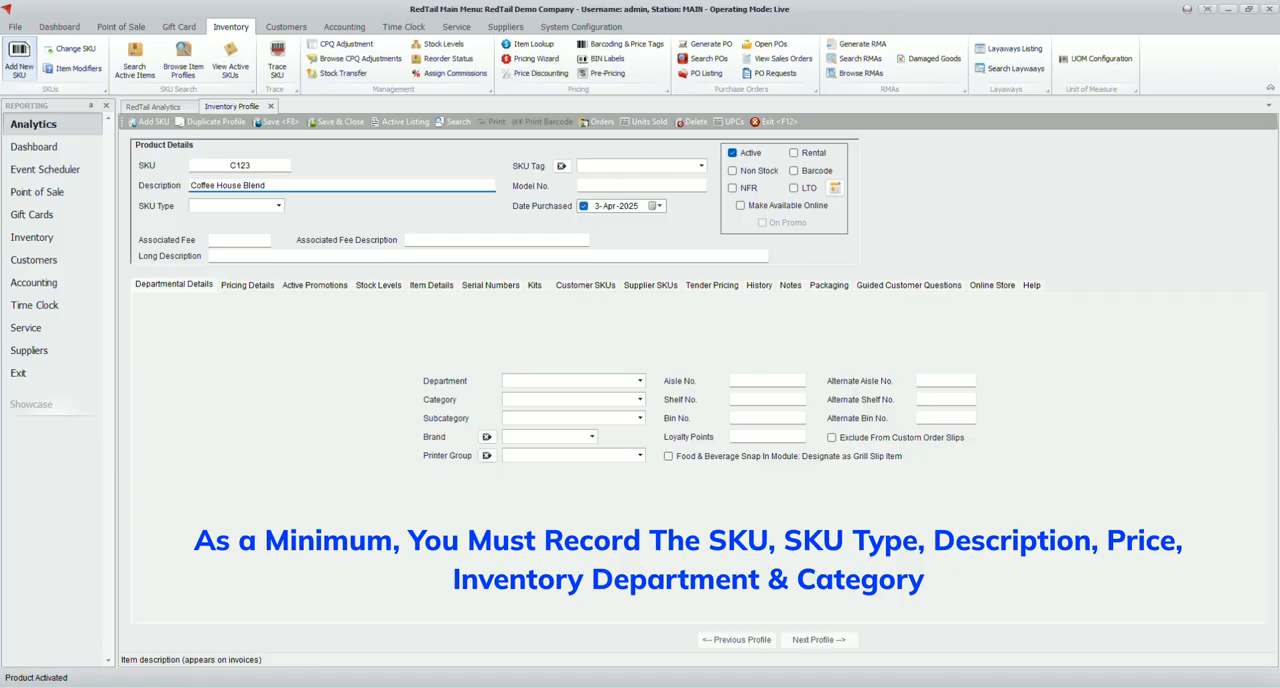
pyautogui.click(277, 207)
pyautogui.click(226, 238)
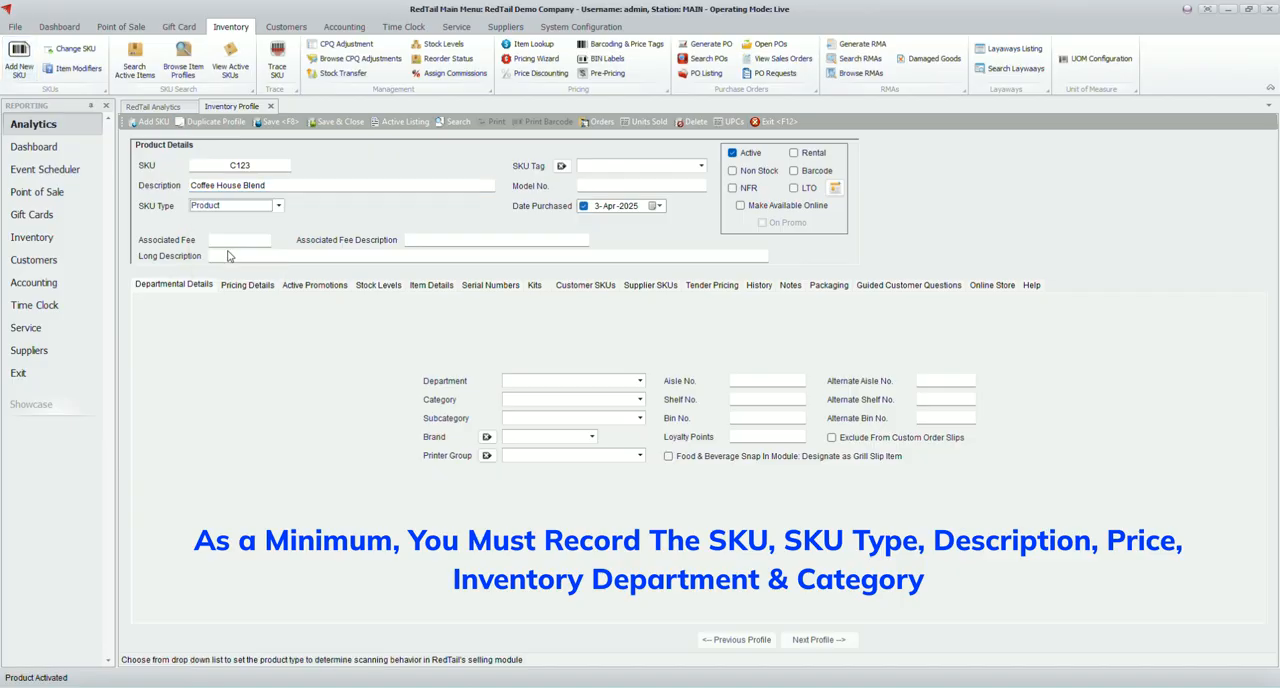
# Assign the Coffee House Blend item to the Beverage department, Hot category and Nil subcategory
pyautogui.click(640, 384)
pyautogui.click(522, 409)
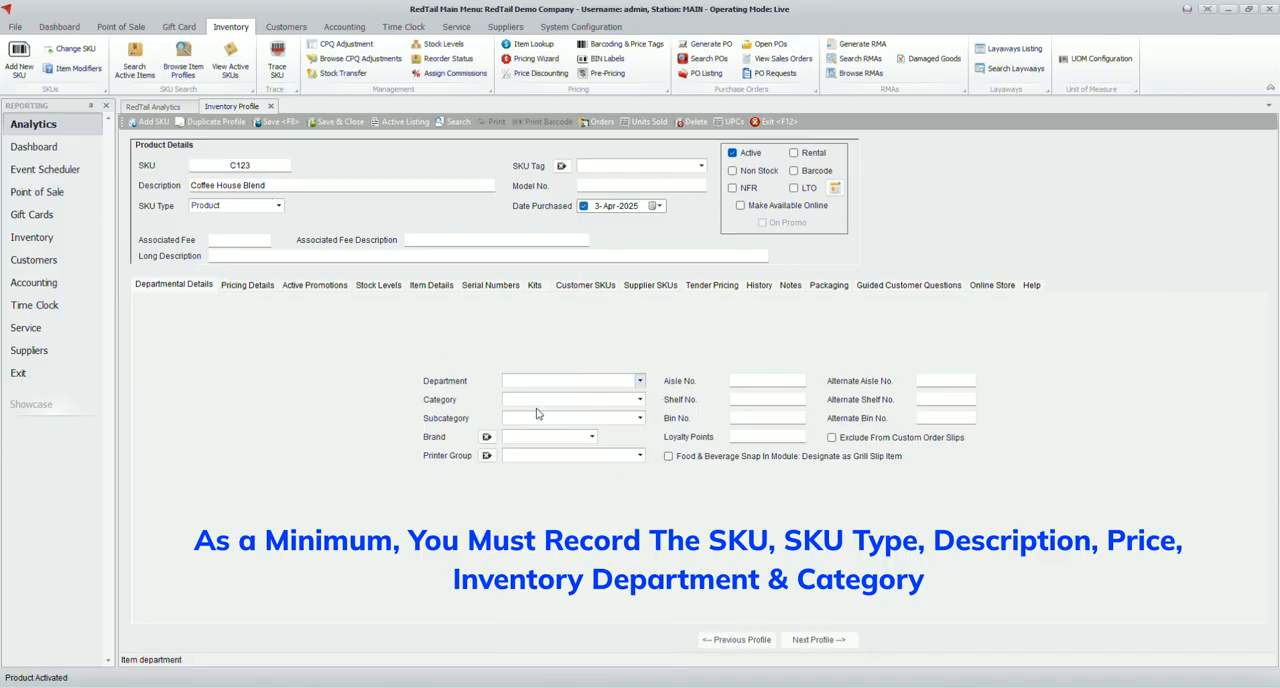
pyautogui.click(639, 401)
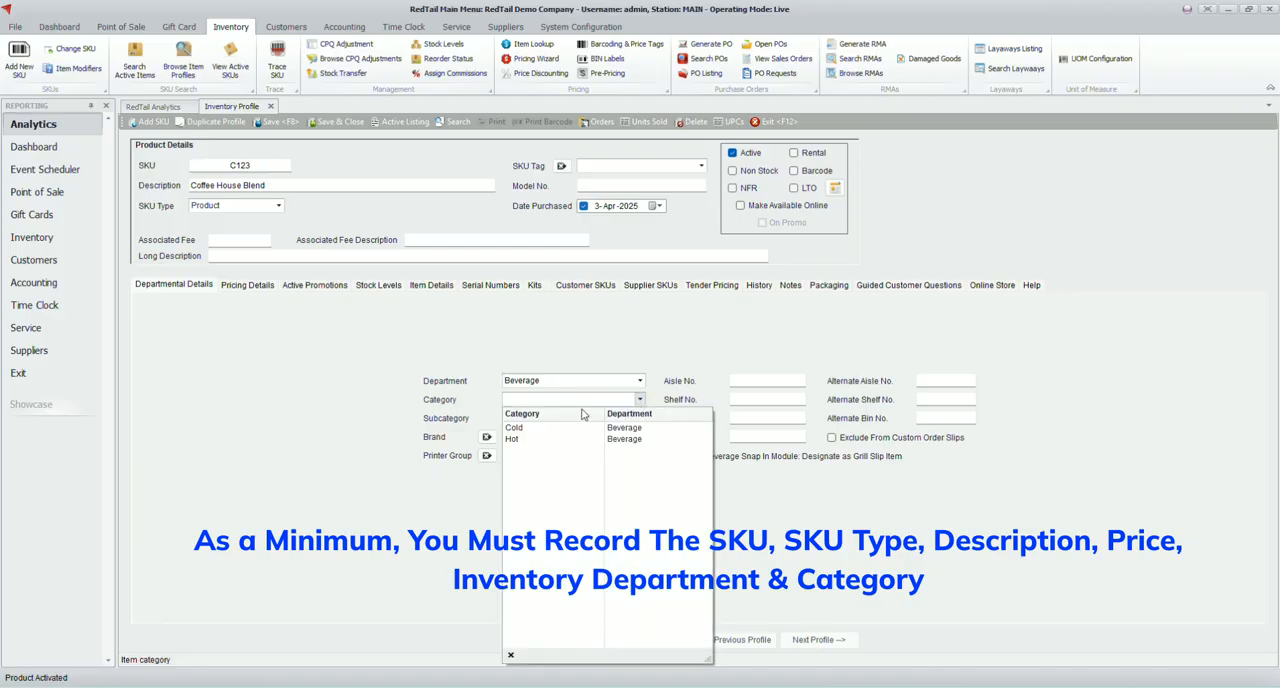
pyautogui.click(530, 430)
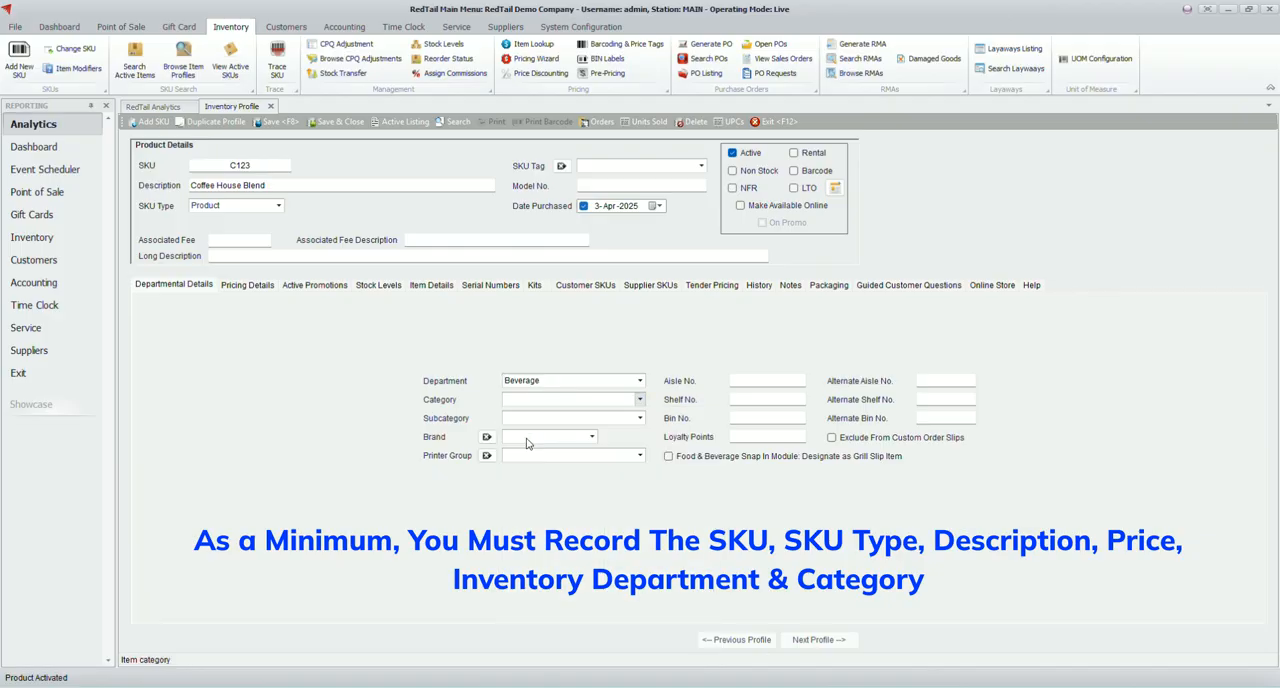
pyautogui.click(640, 418)
pyautogui.click(536, 447)
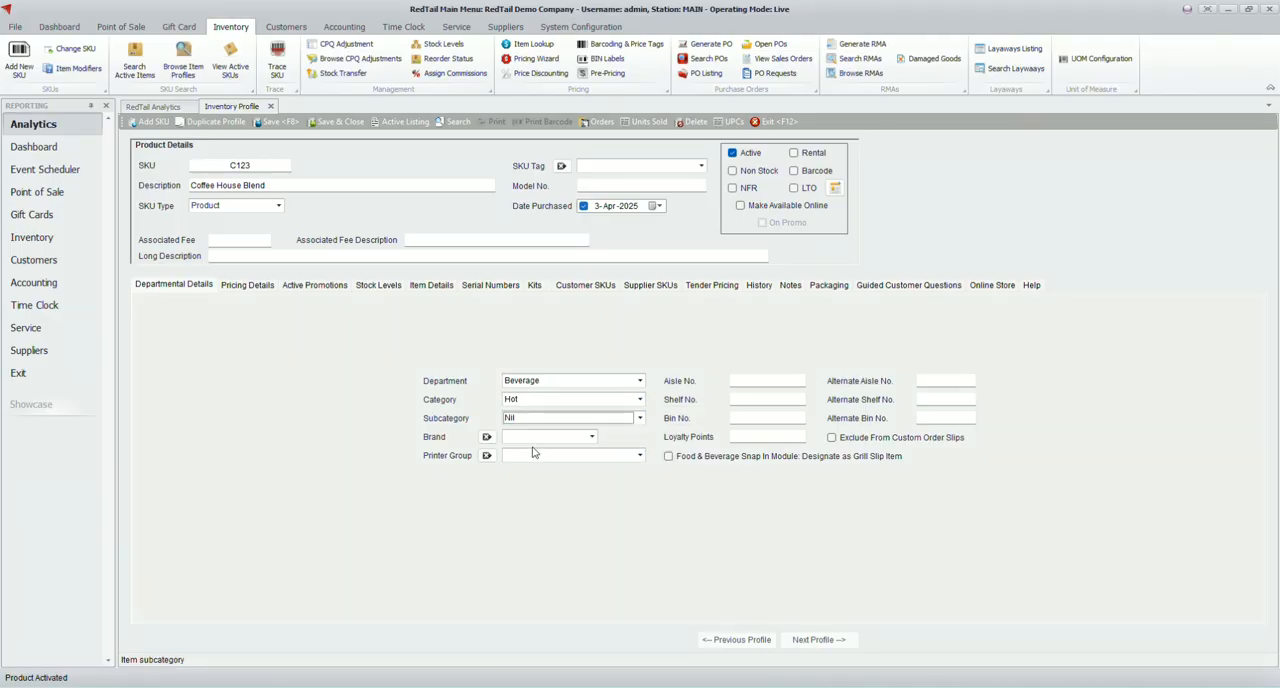
# Set the item's list price to 1.50, copy it to all retail price levels, and save the profile
pyautogui.click(247, 286)
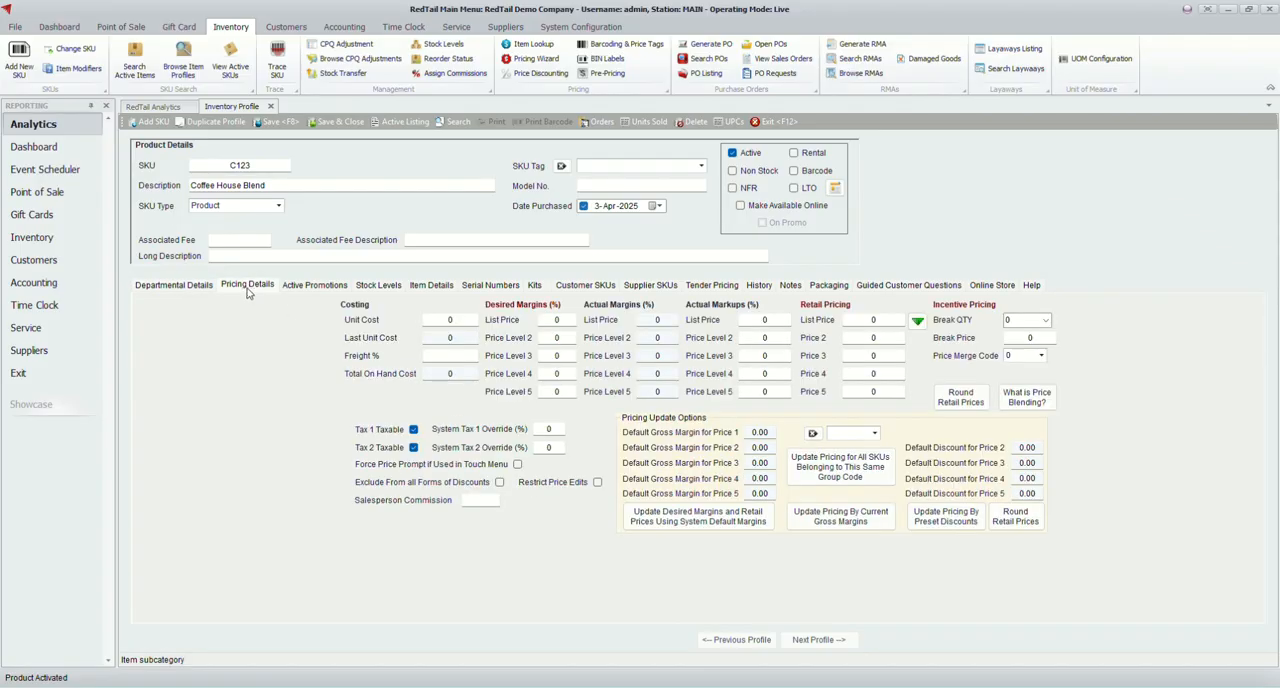
pyautogui.click(860, 320)
pyautogui.click(925, 325)
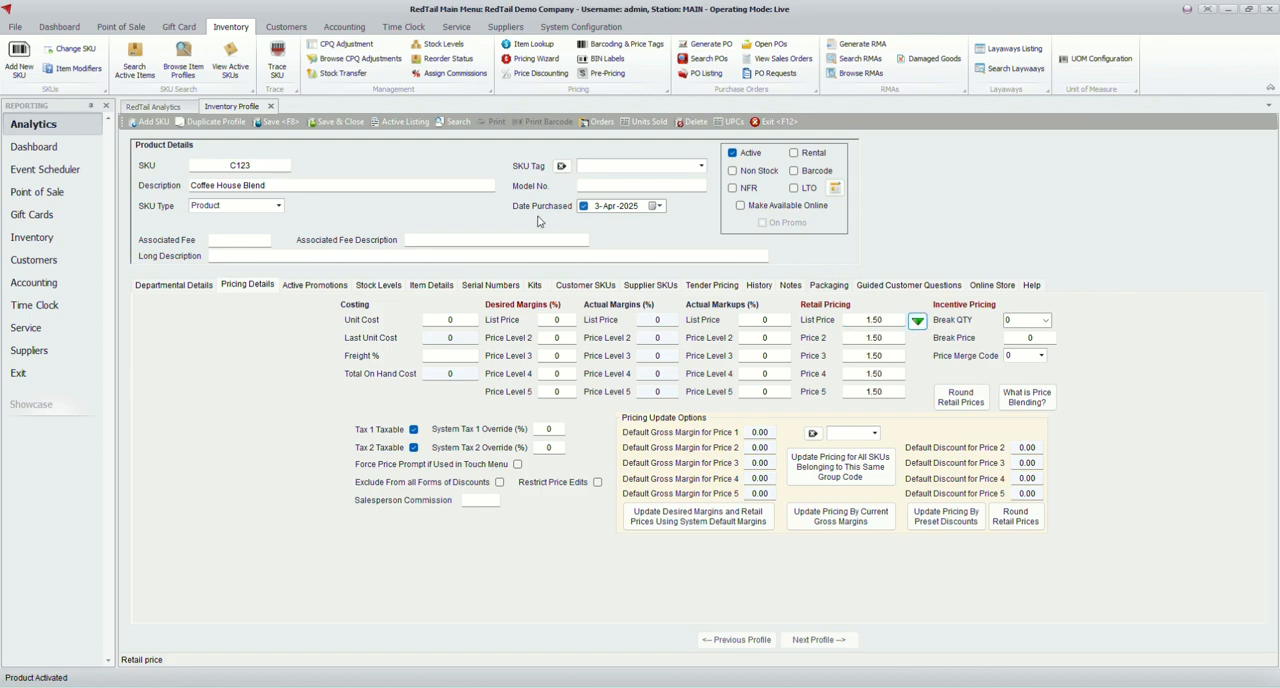
pyautogui.click(280, 124)
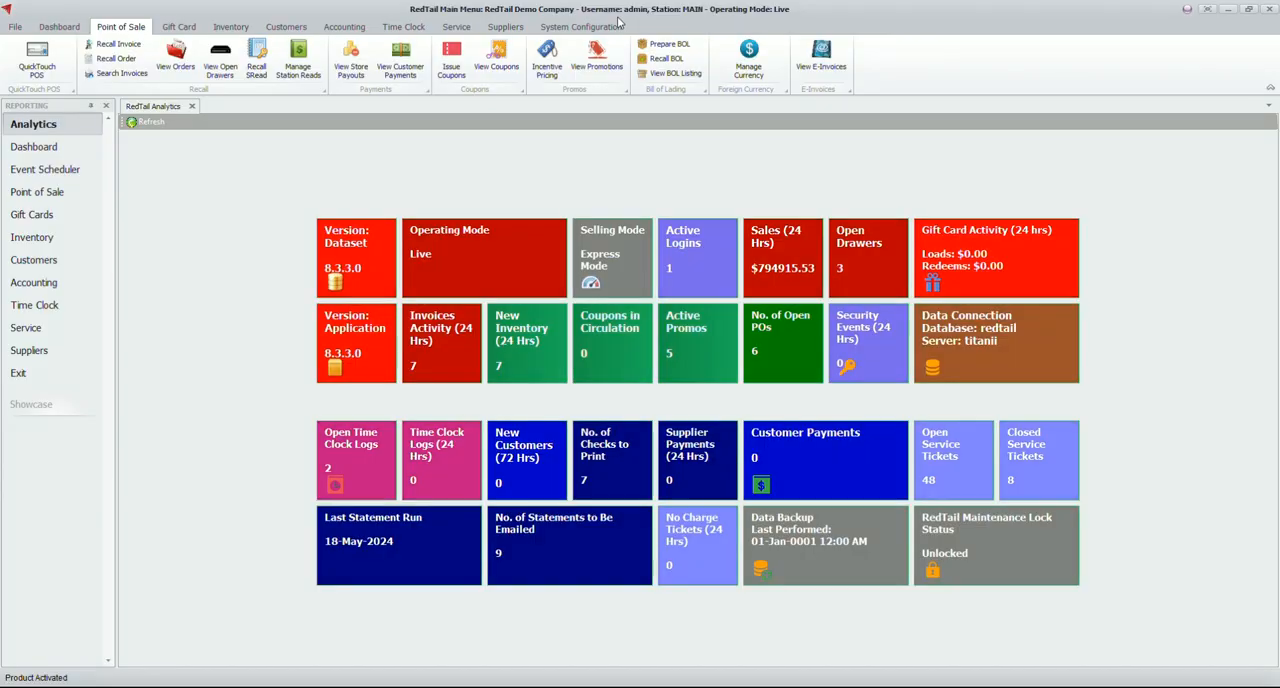
# Open the QuickTouch menu configuration and rename the Location 1 button as Drinks
pyautogui.click(549, 28)
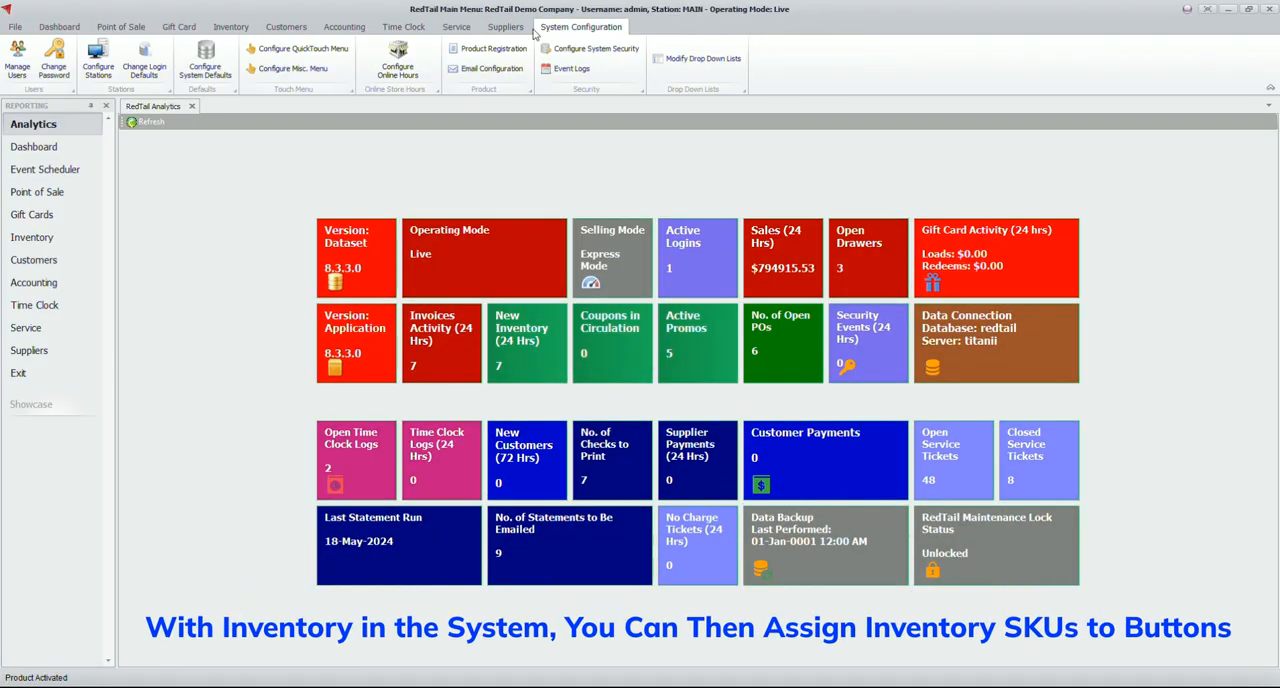
pyautogui.click(273, 50)
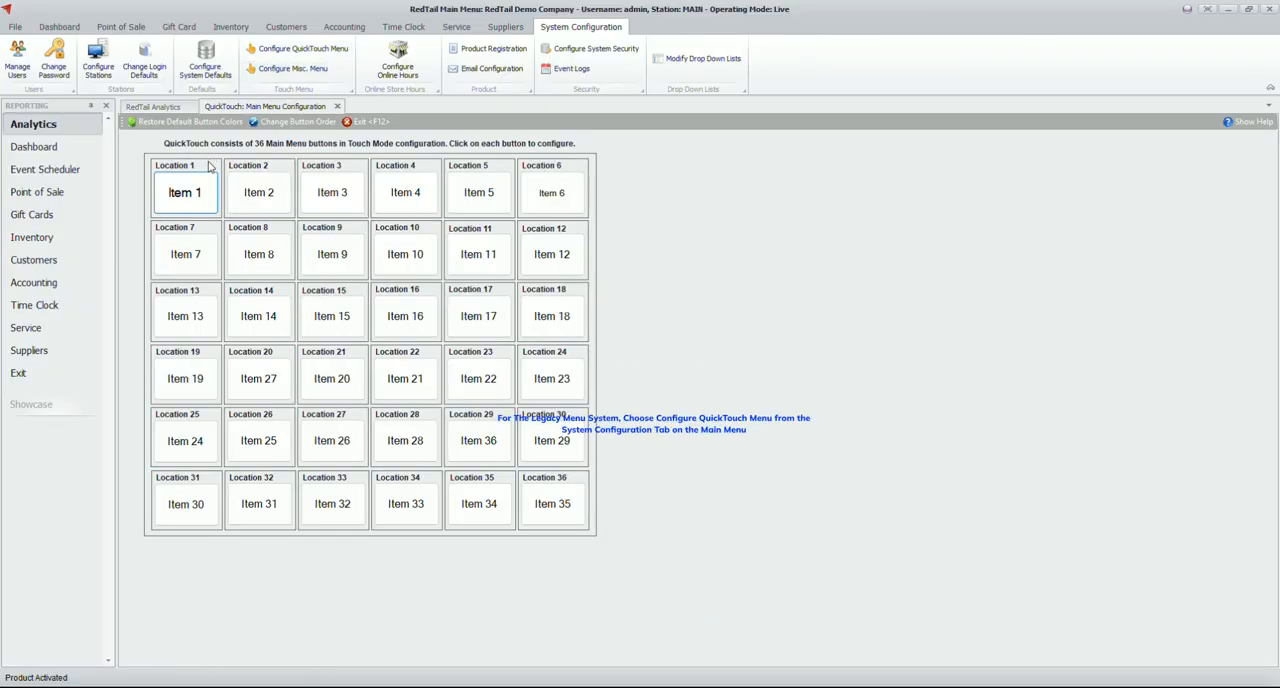
pyautogui.click(189, 203)
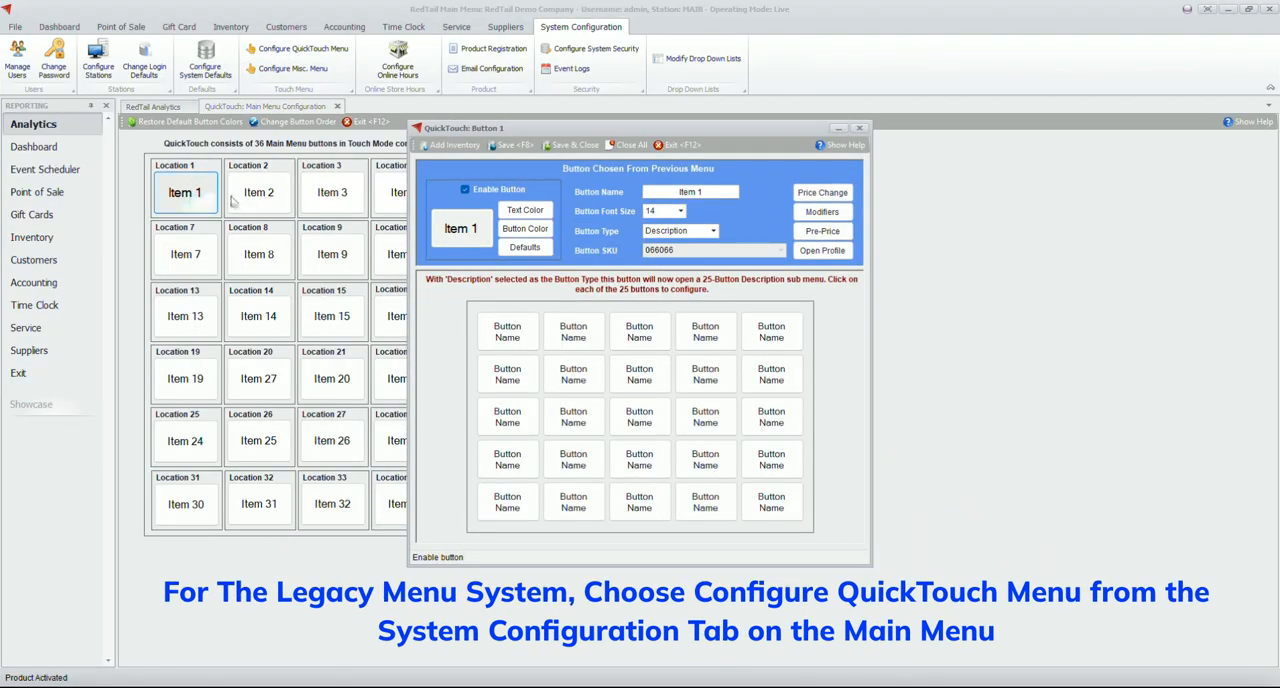
pyautogui.moveTo(665, 193); pyautogui.dragTo(764, 191)
pyautogui.write('Drinks')
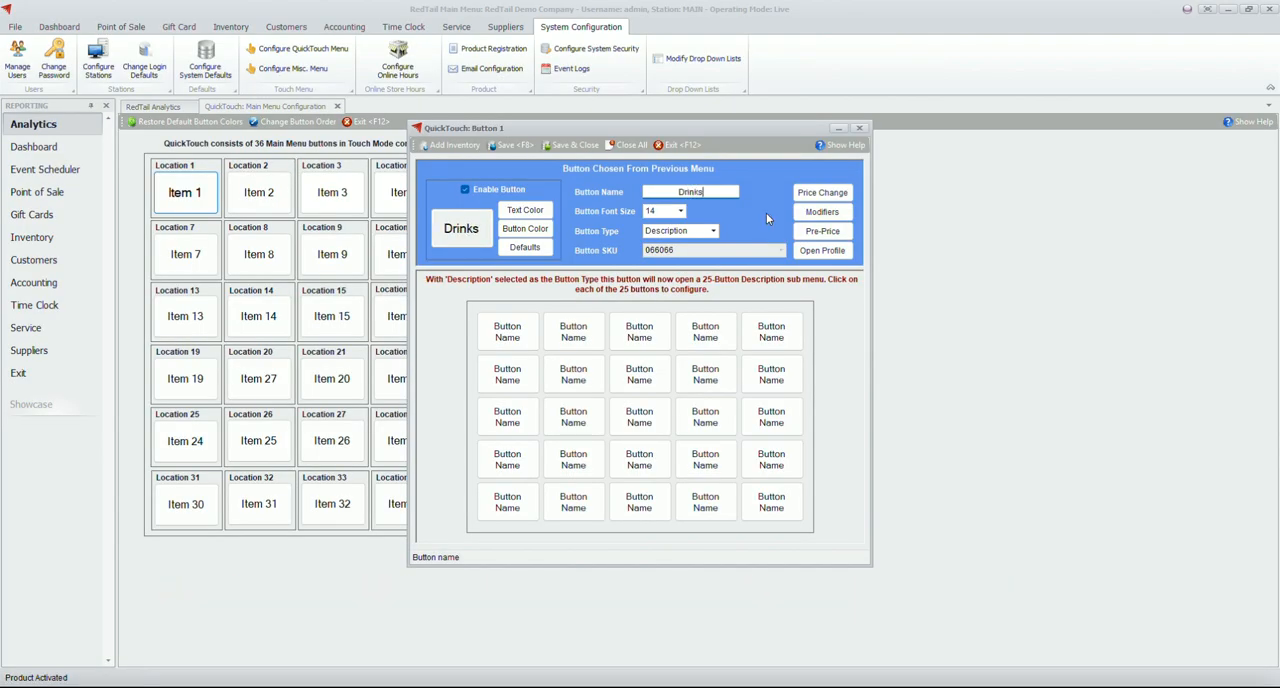
# Colour the Drinks button orange and set its button type to Description
pyautogui.click(530, 230)
pyautogui.click(594, 241)
pyautogui.click(591, 363)
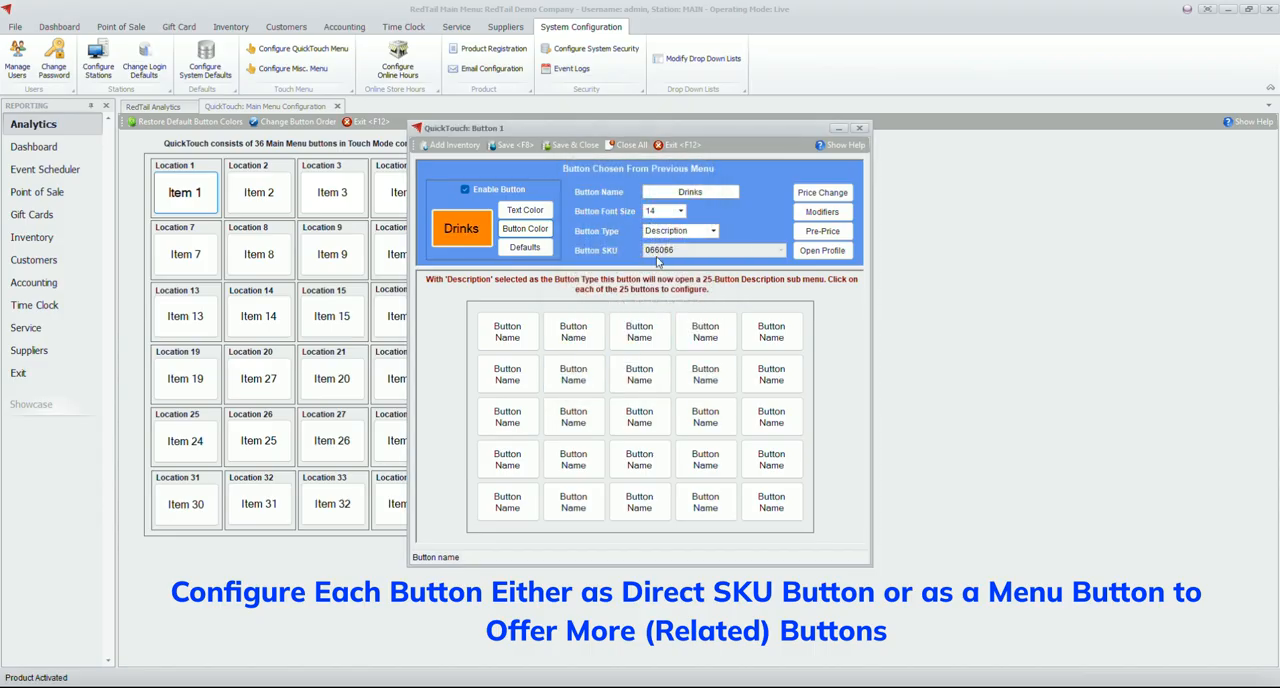
pyautogui.click(714, 231)
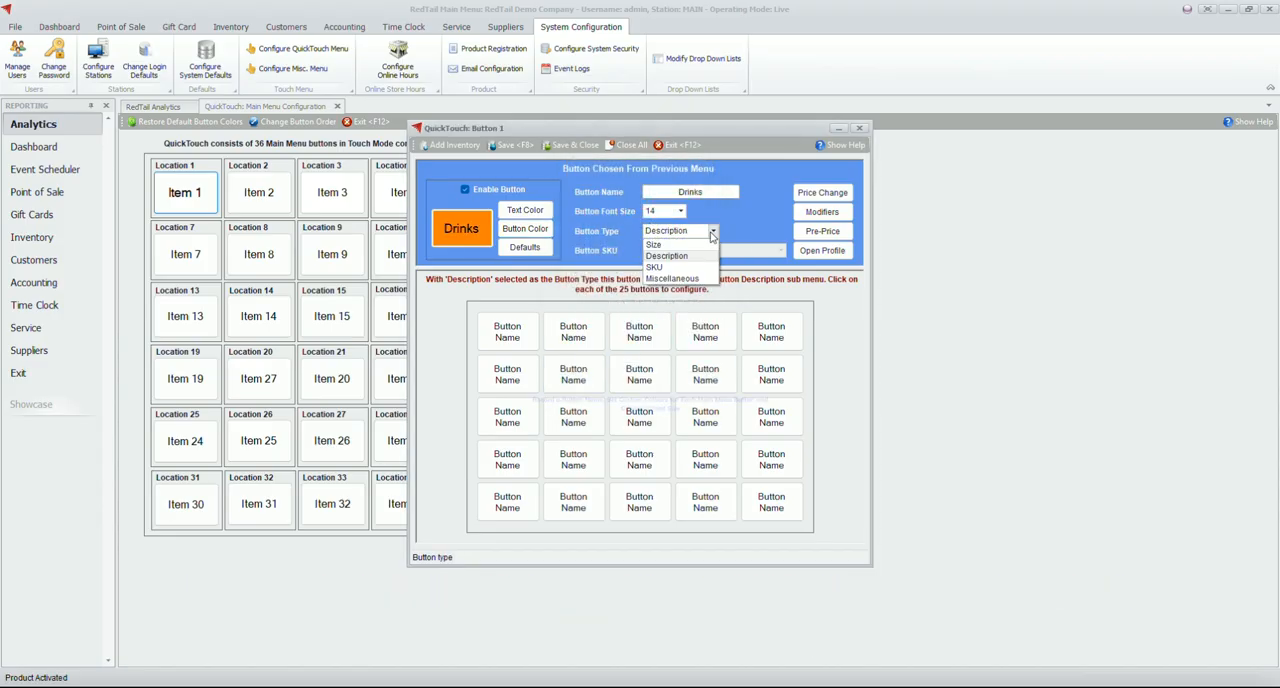
pyautogui.click(680, 259)
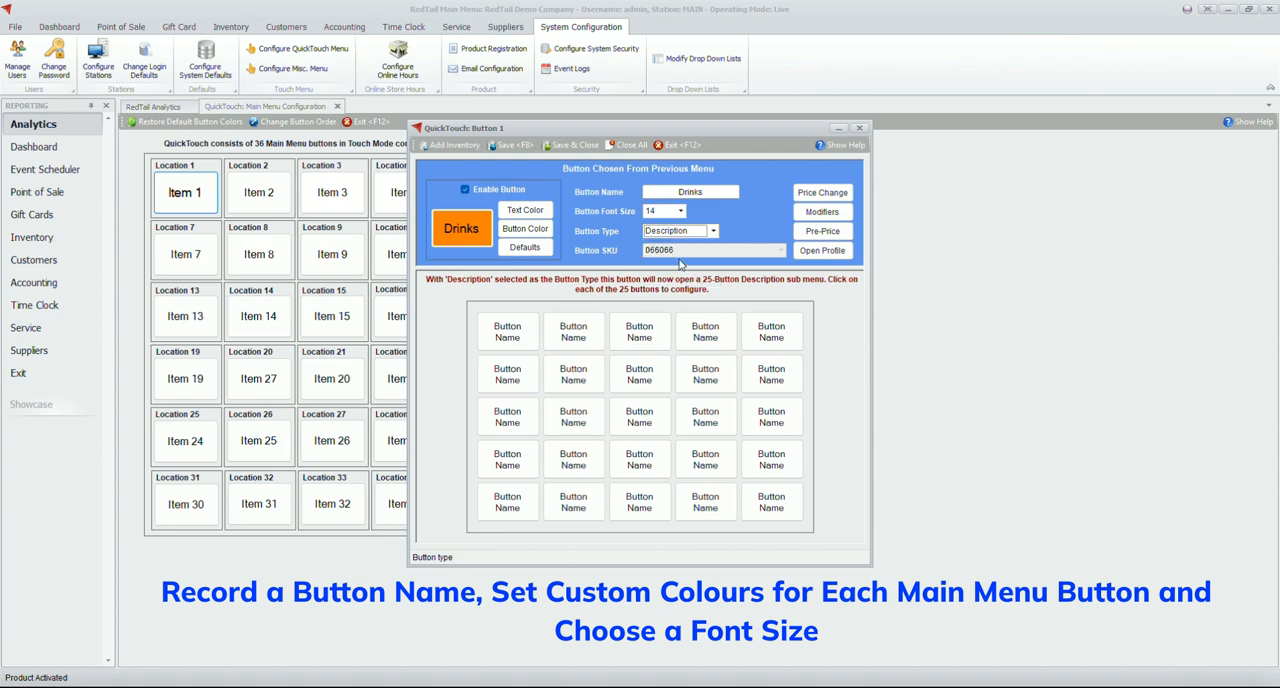
# Enable the first Drinks submenu button, name it Coffee with font size 14, and save it with its inventory SKU
pyautogui.click(507, 331)
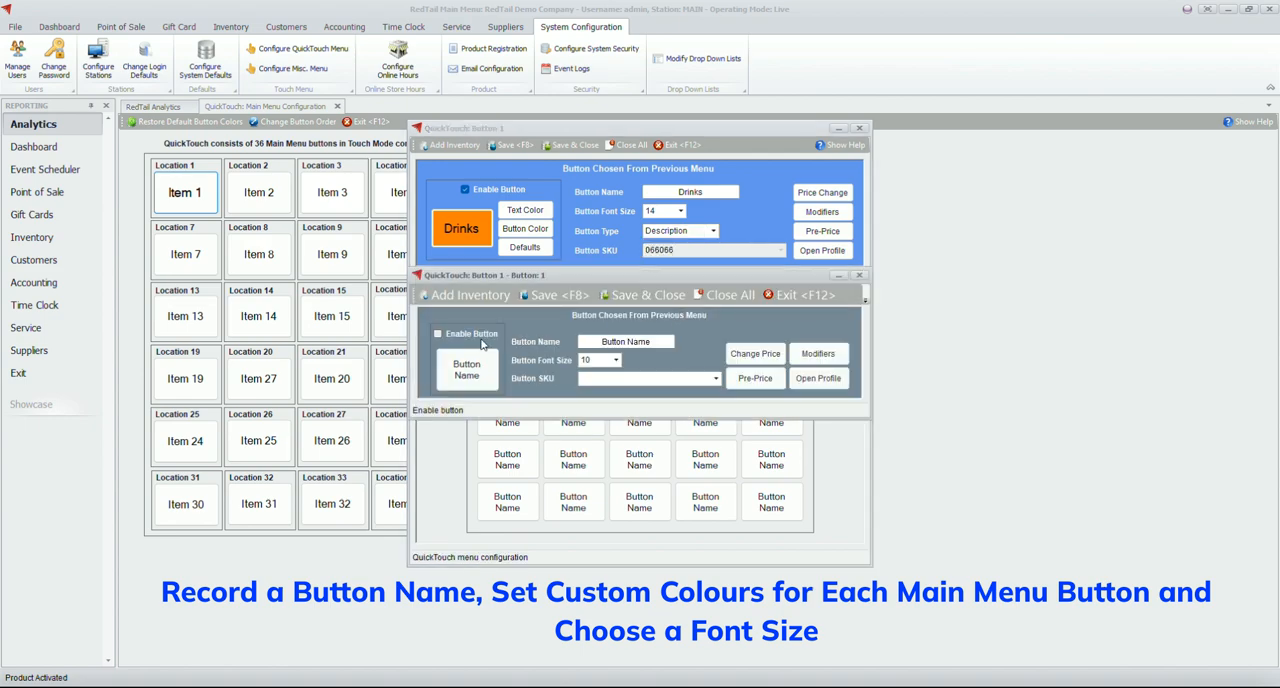
pyautogui.click(480, 334)
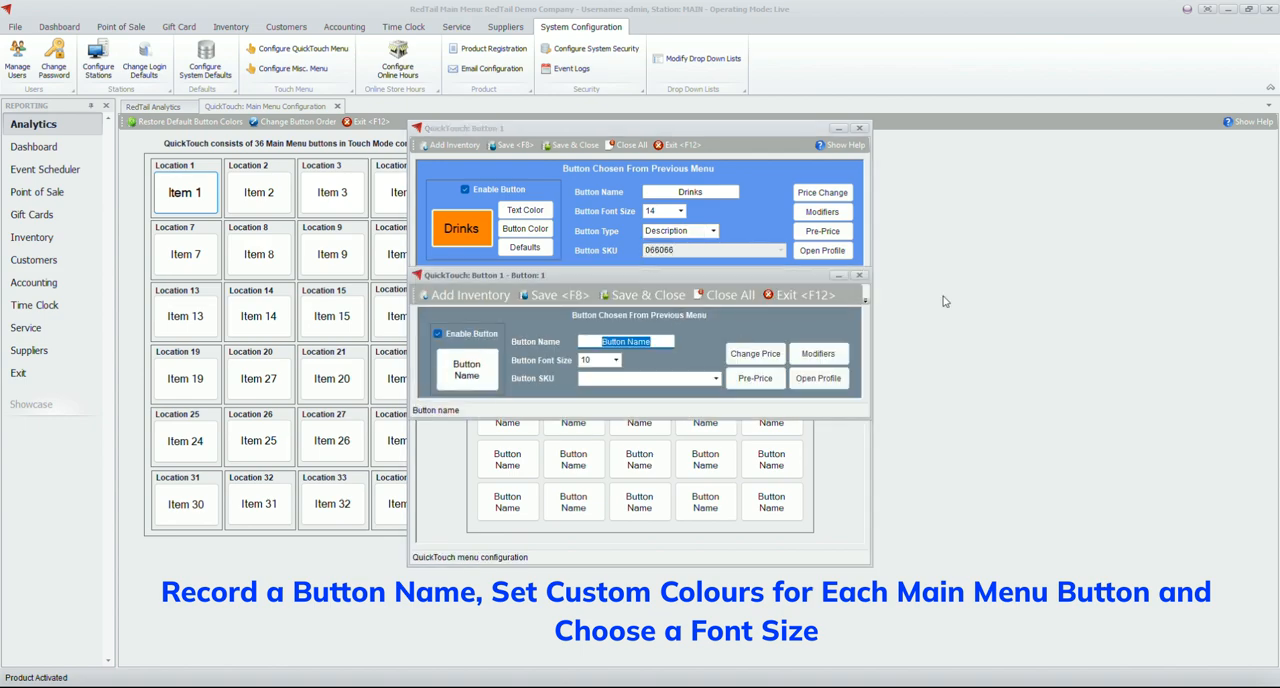
pyautogui.write('Coffee')
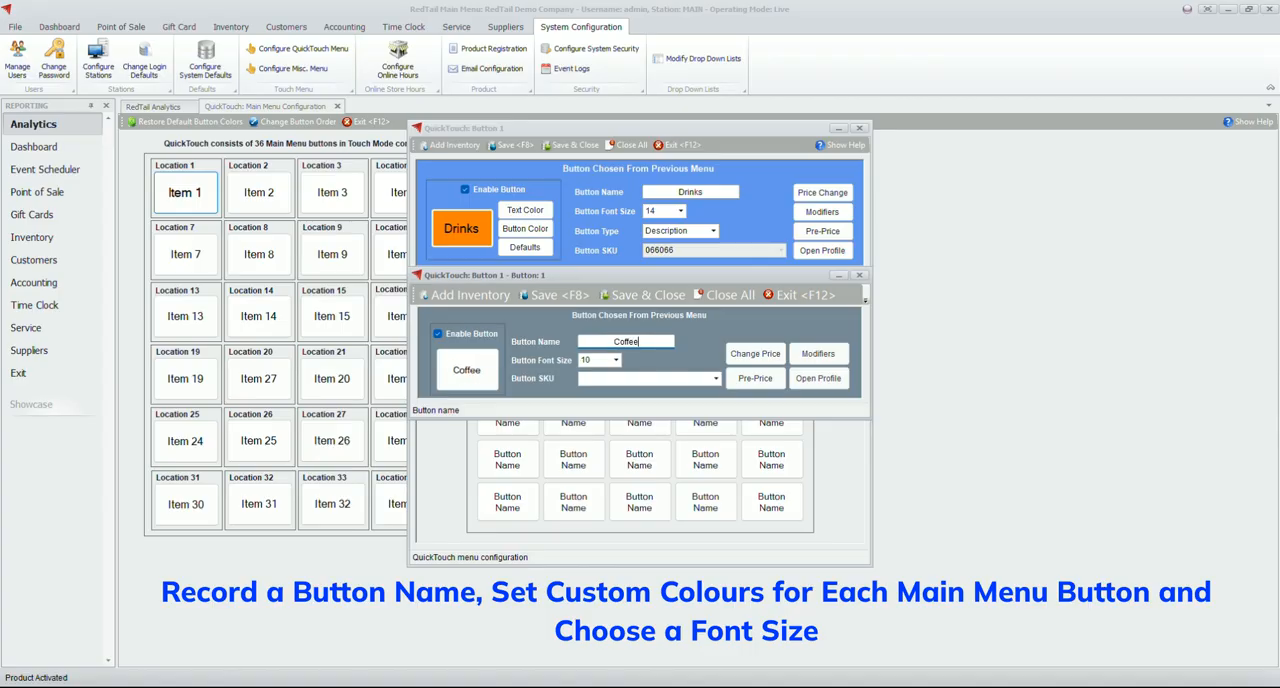
pyautogui.press('Tab')
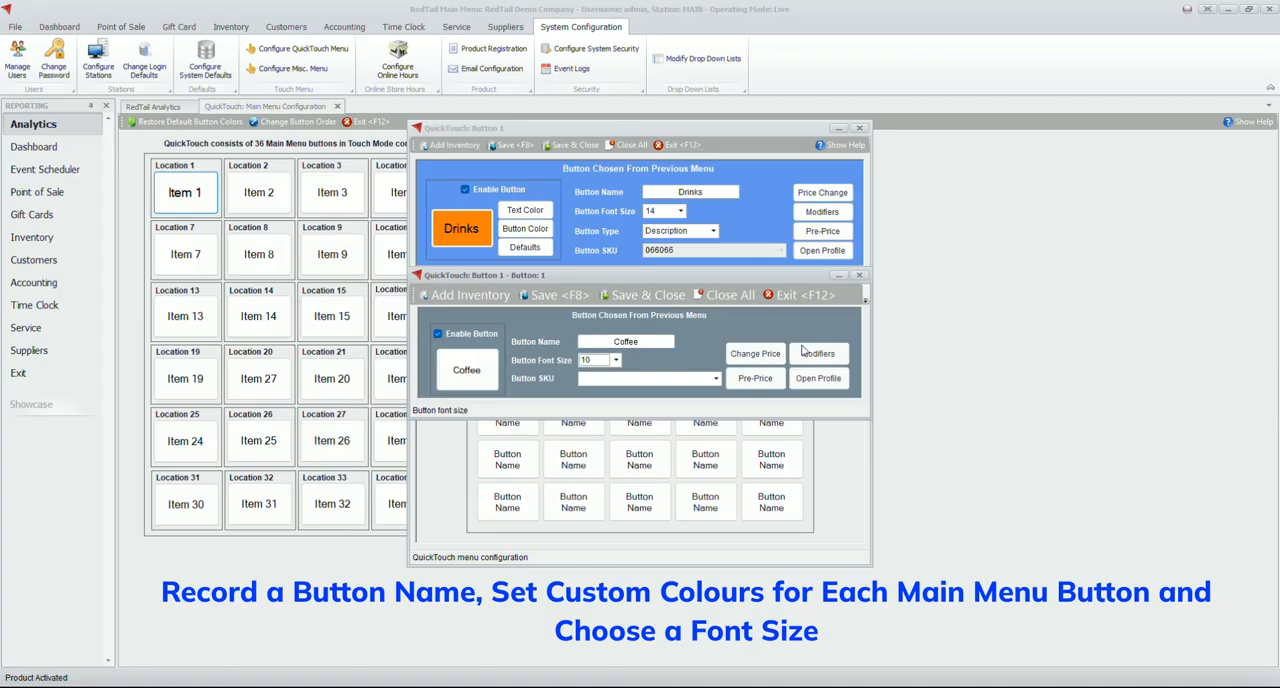
pyautogui.click(616, 360)
pyautogui.click(598, 398)
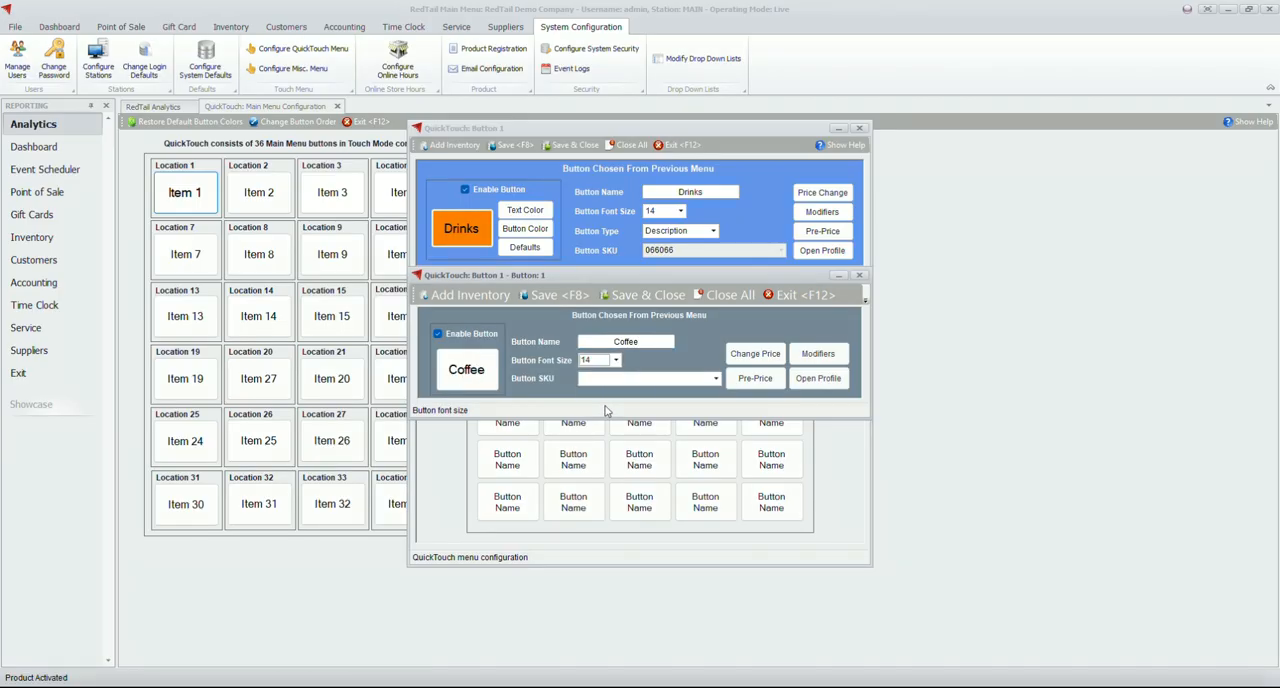
pyautogui.click(715, 378)
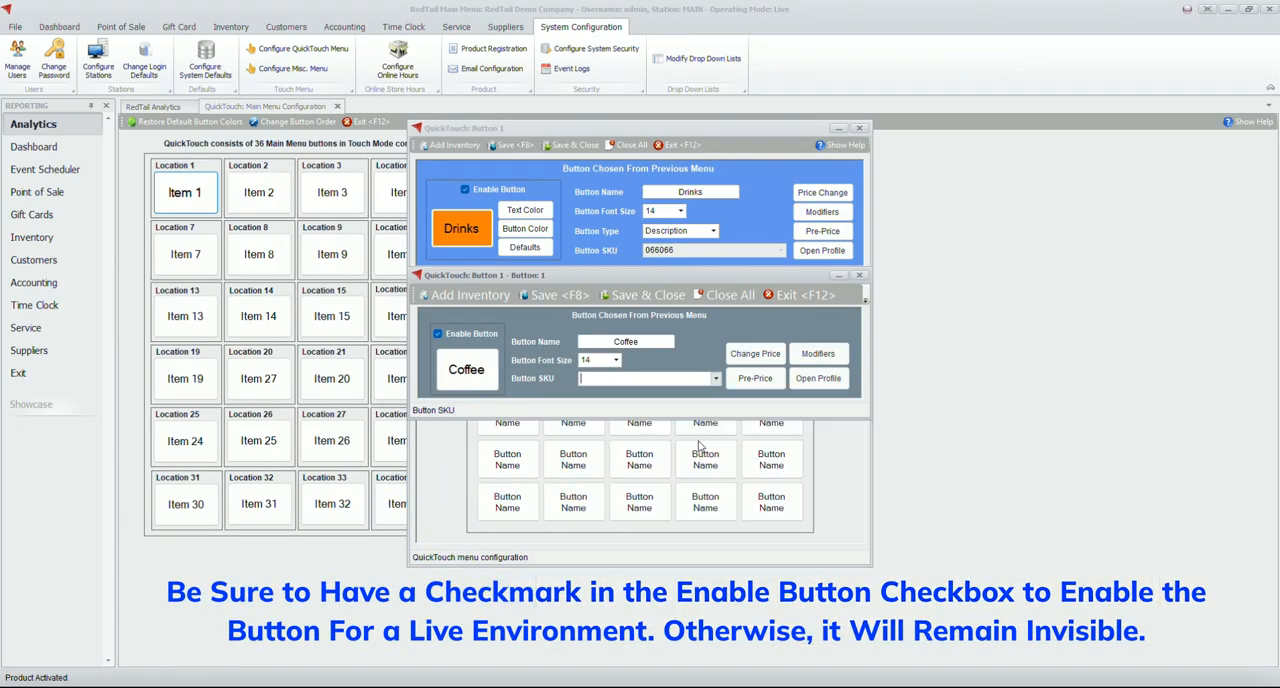
pyautogui.click(620, 295)
# Enable the second Drinks submenu button as Juice with font size 14 and SKU B456, then save it and the Drinks button
pyautogui.click(574, 331)
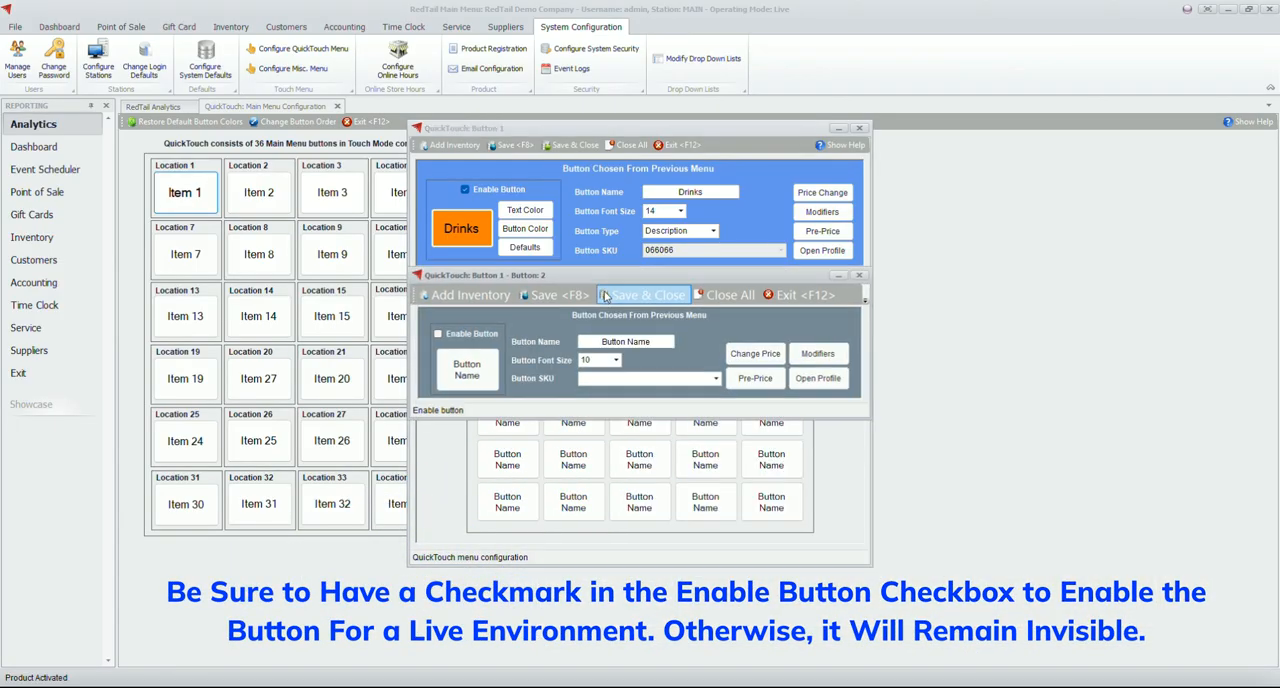
pyautogui.click(489, 336)
pyautogui.click(584, 342)
pyautogui.write('Juice')
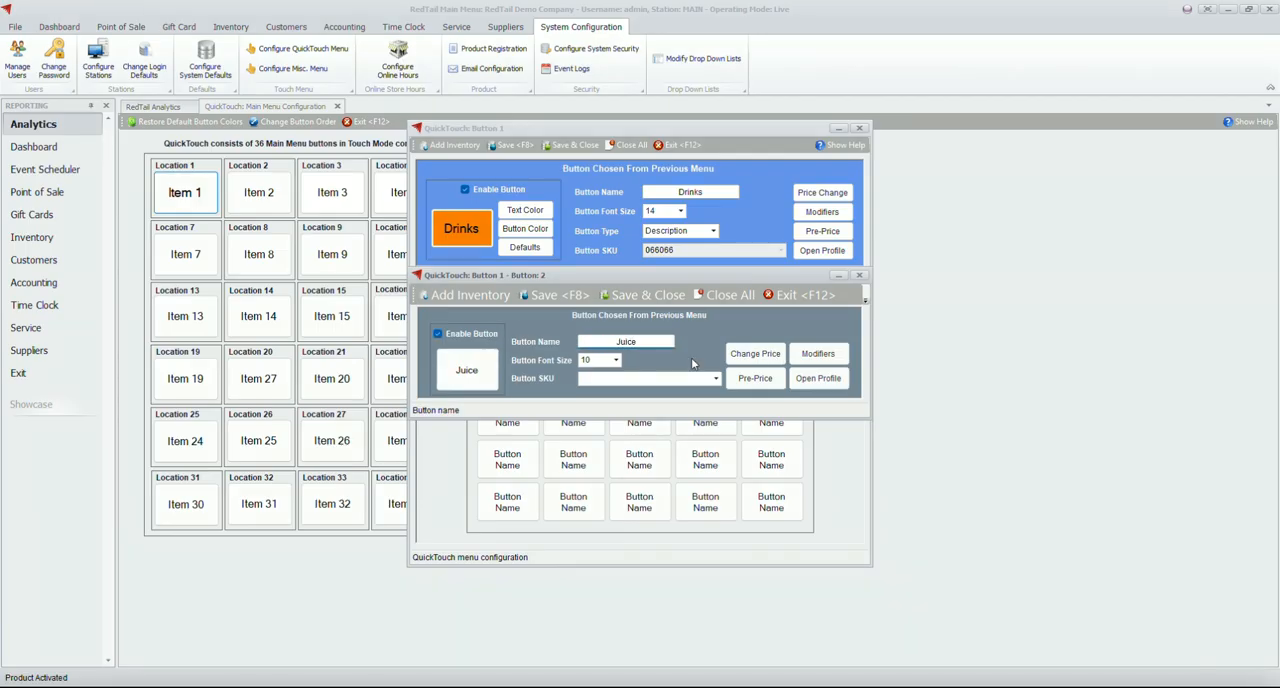
pyautogui.click(616, 361)
pyautogui.click(604, 407)
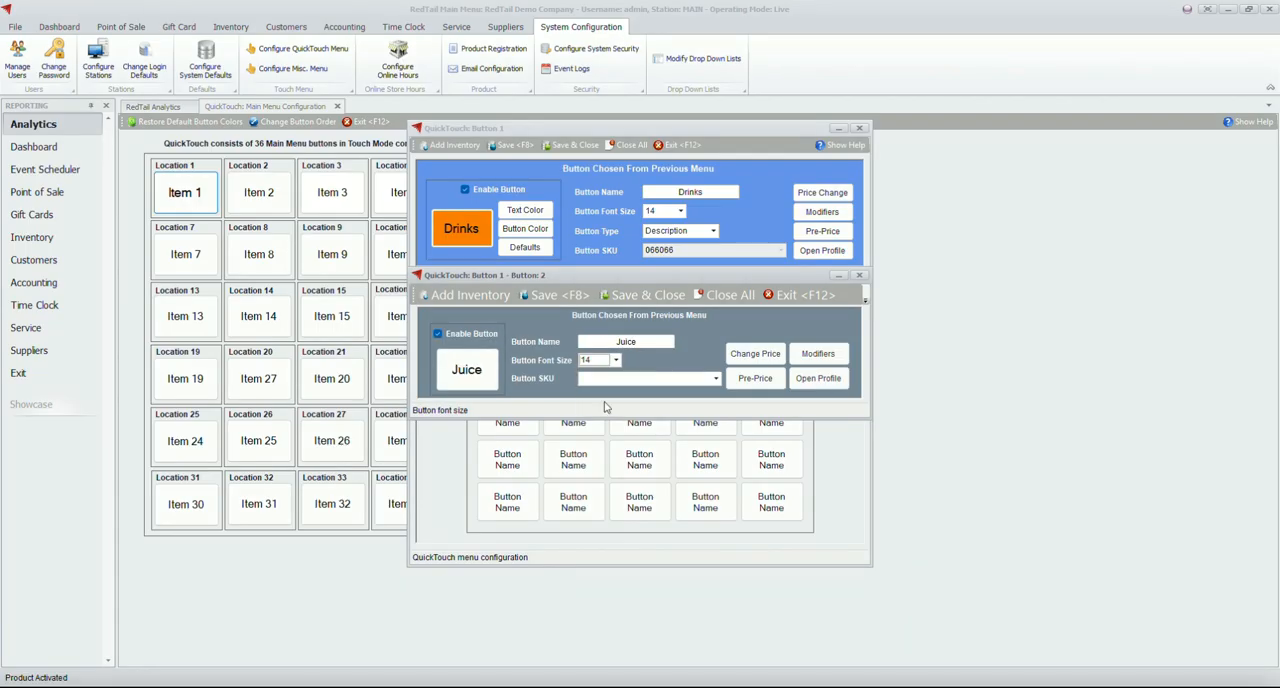
pyautogui.click(716, 379)
pyautogui.click(698, 426)
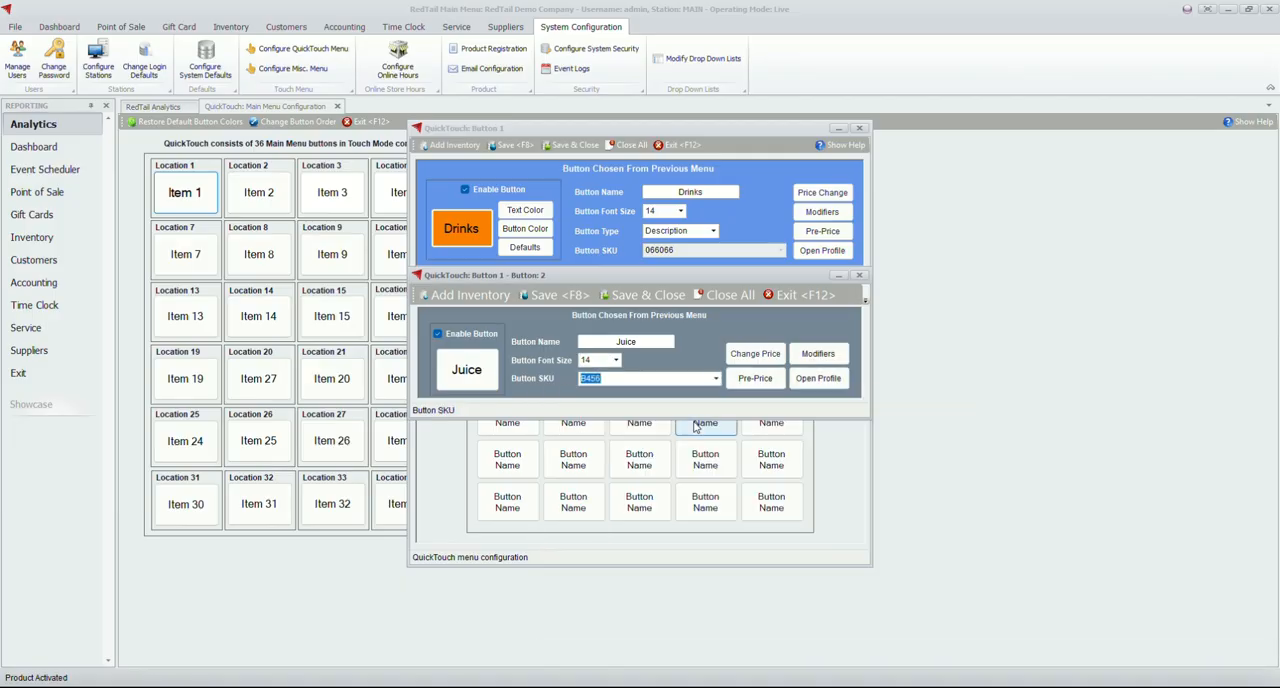
pyautogui.click(619, 297)
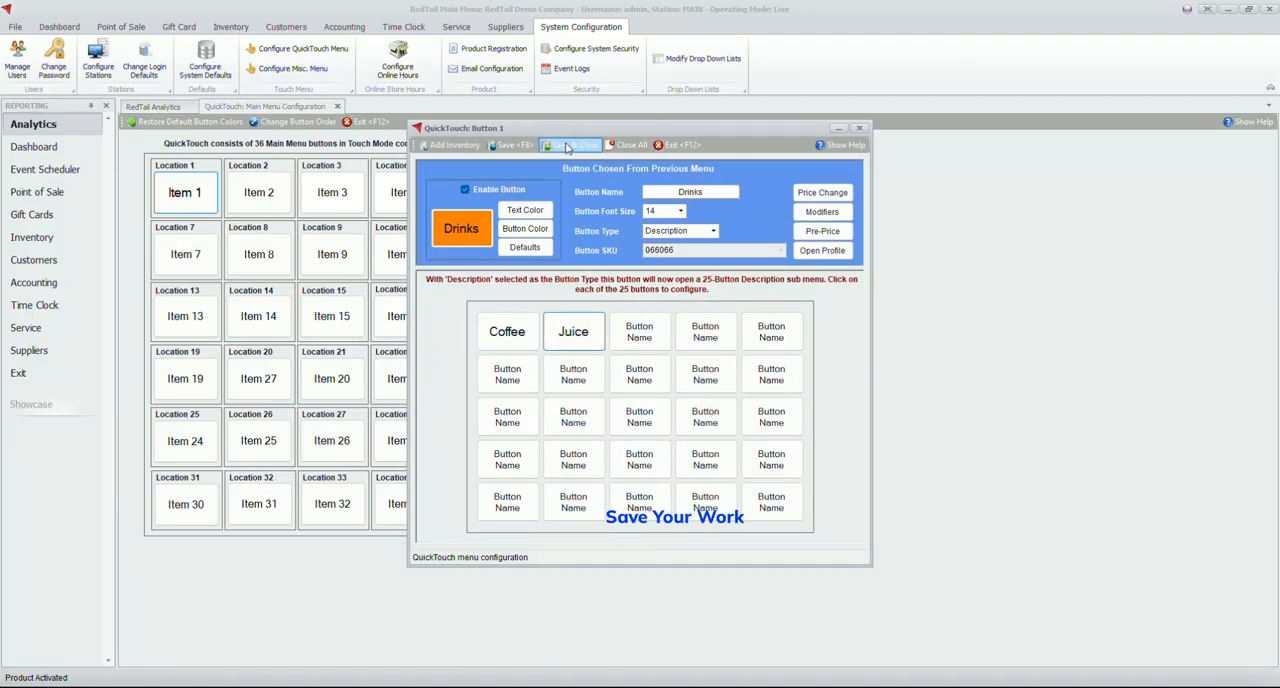
pyautogui.click(566, 147)
# Rename the Location 2 main menu button as Grill
pyautogui.click(285, 194)
pyautogui.click(671, 190)
pyautogui.write('Grill')
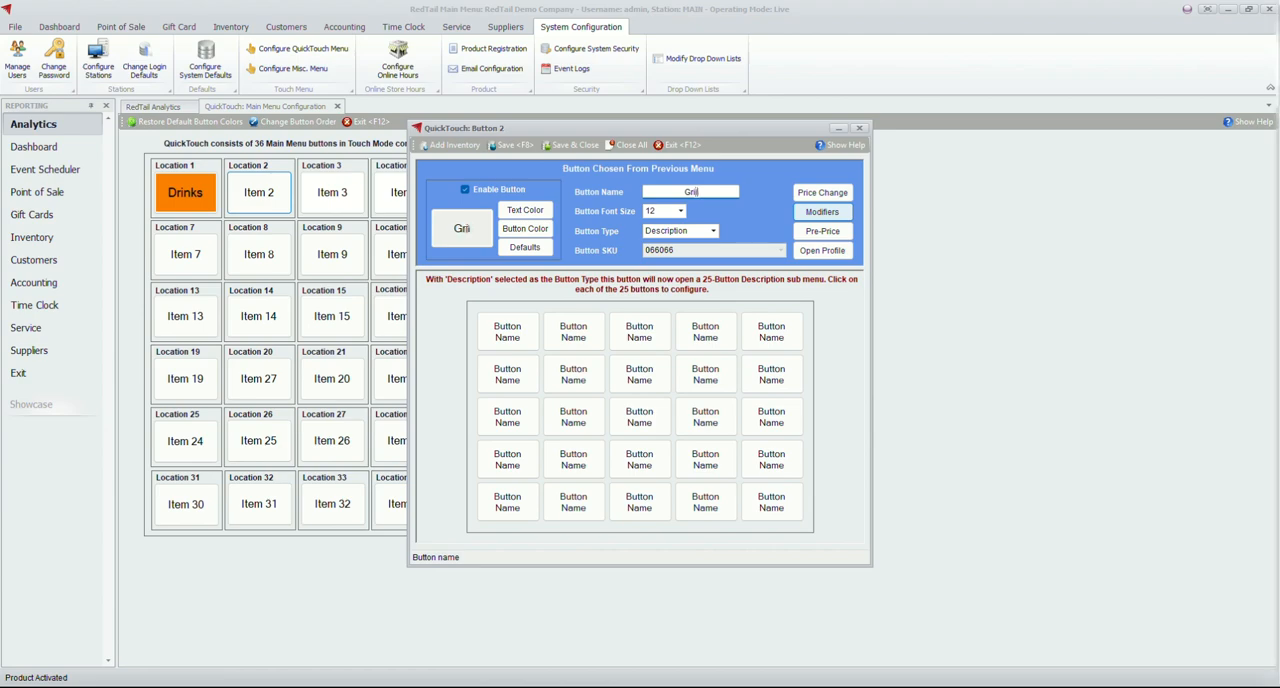
pyautogui.press('Tab')
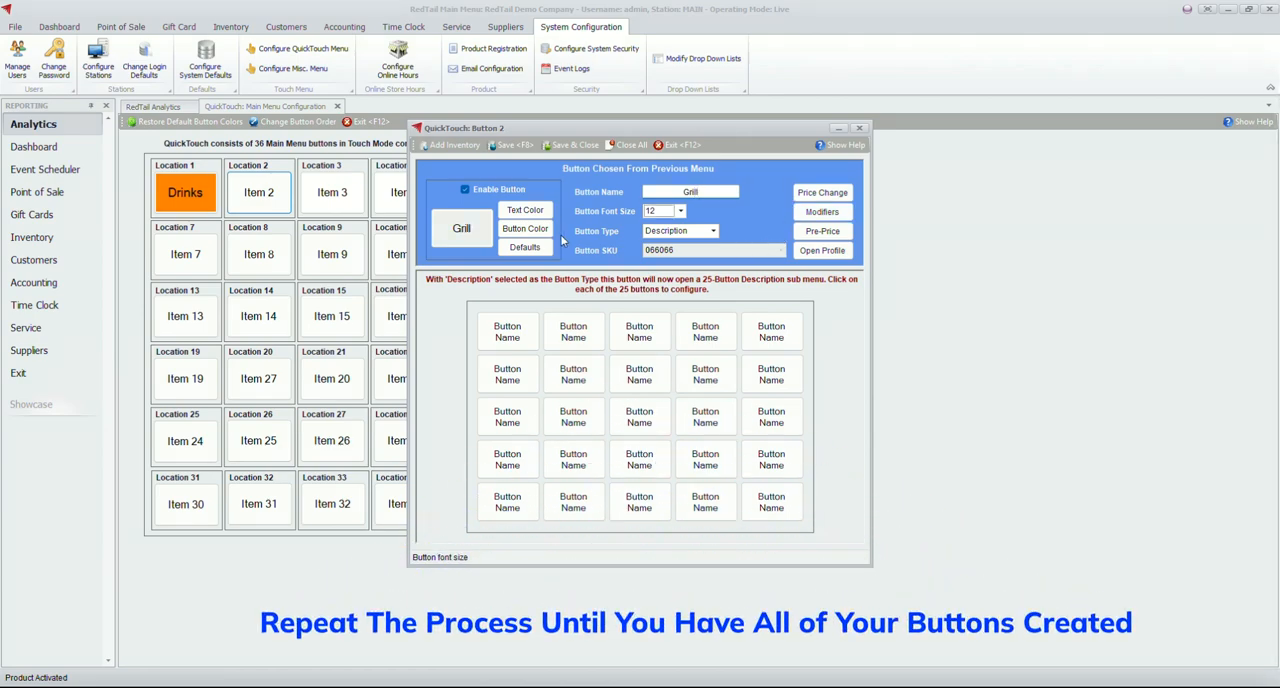
# Colour the Grill button bright green and set its font size to 14
pyautogui.click(545, 230)
pyautogui.click(613, 213)
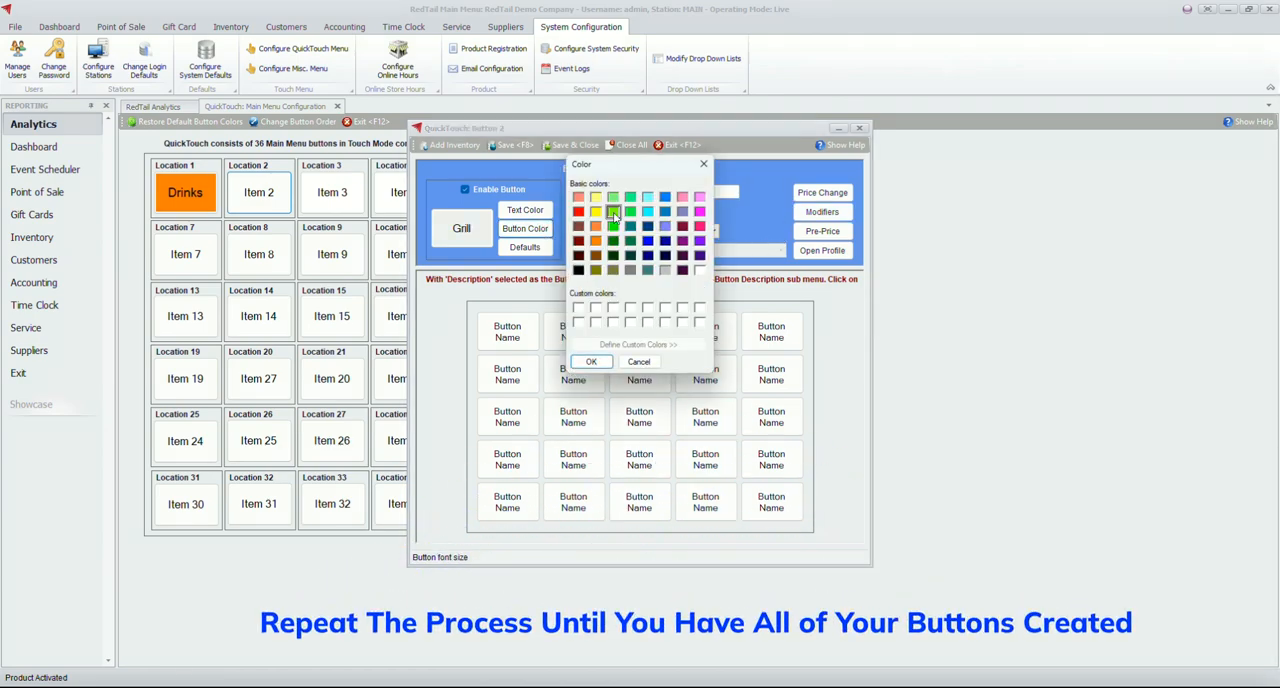
pyautogui.click(592, 360)
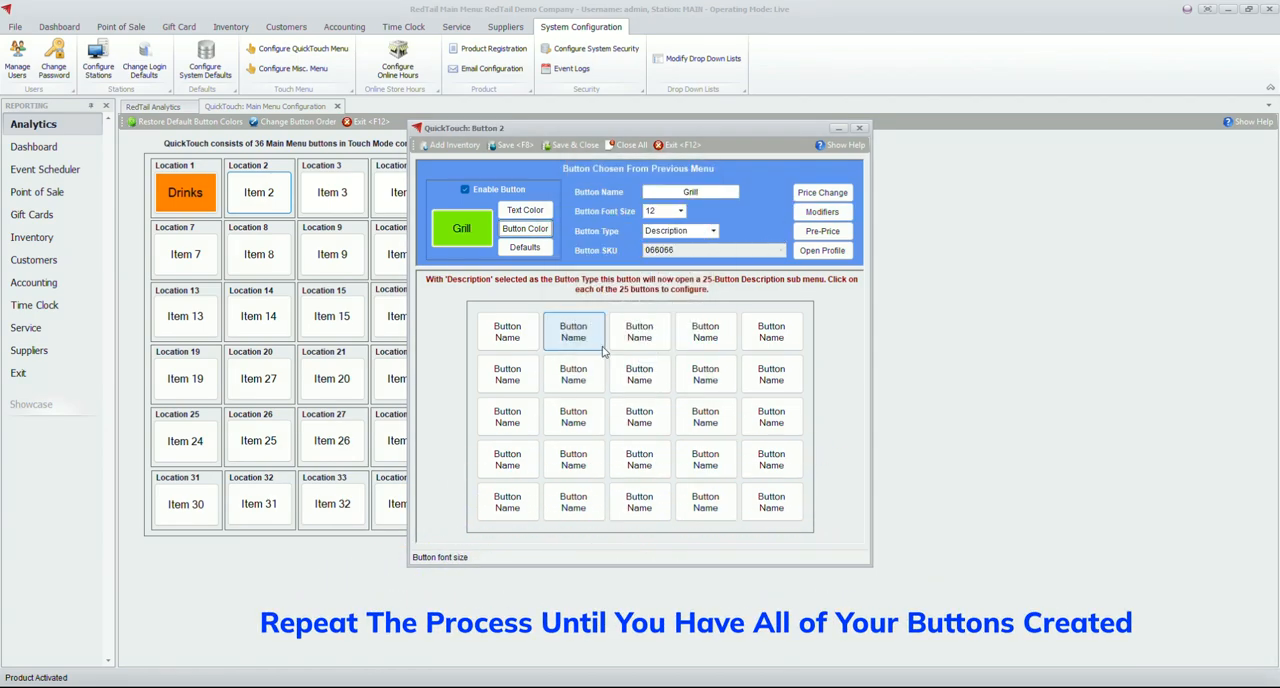
pyautogui.click(680, 211)
pyautogui.click(664, 262)
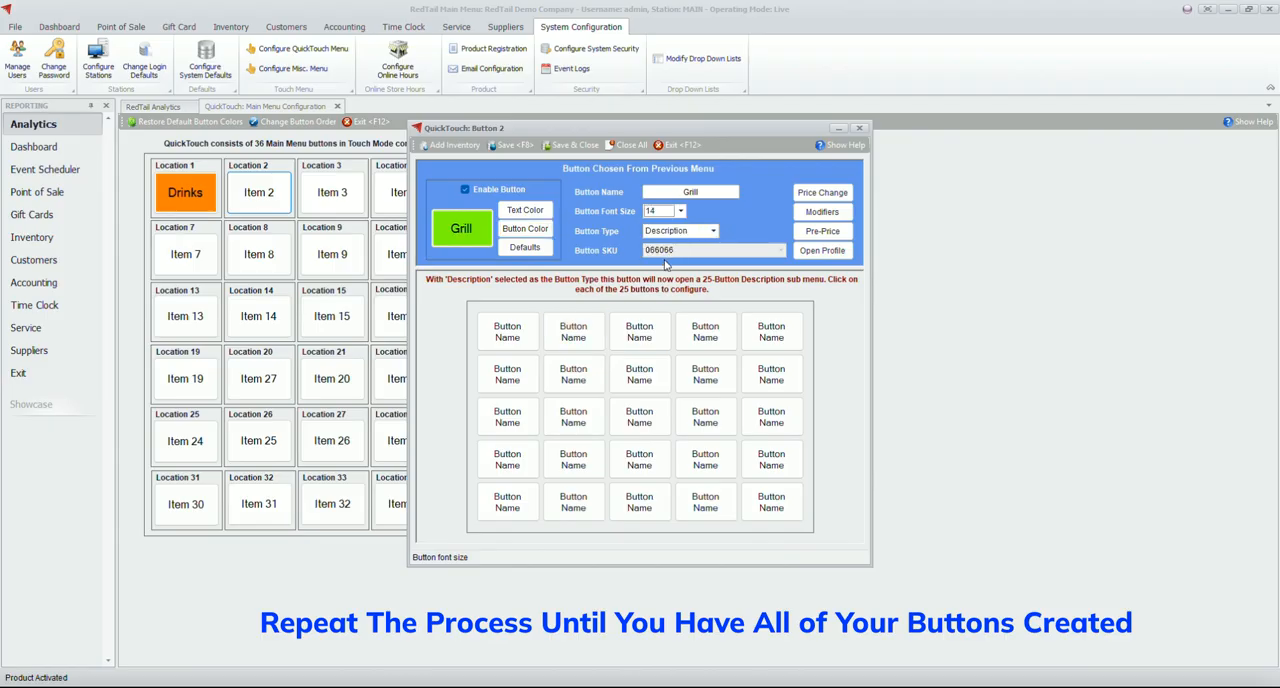
# Enable the first Grill submenu button as Burger with font size 14 and SKU G456, and save it
pyautogui.click(535, 333)
pyautogui.write('Burger')
pyautogui.press('Tab')
pyautogui.click(616, 361)
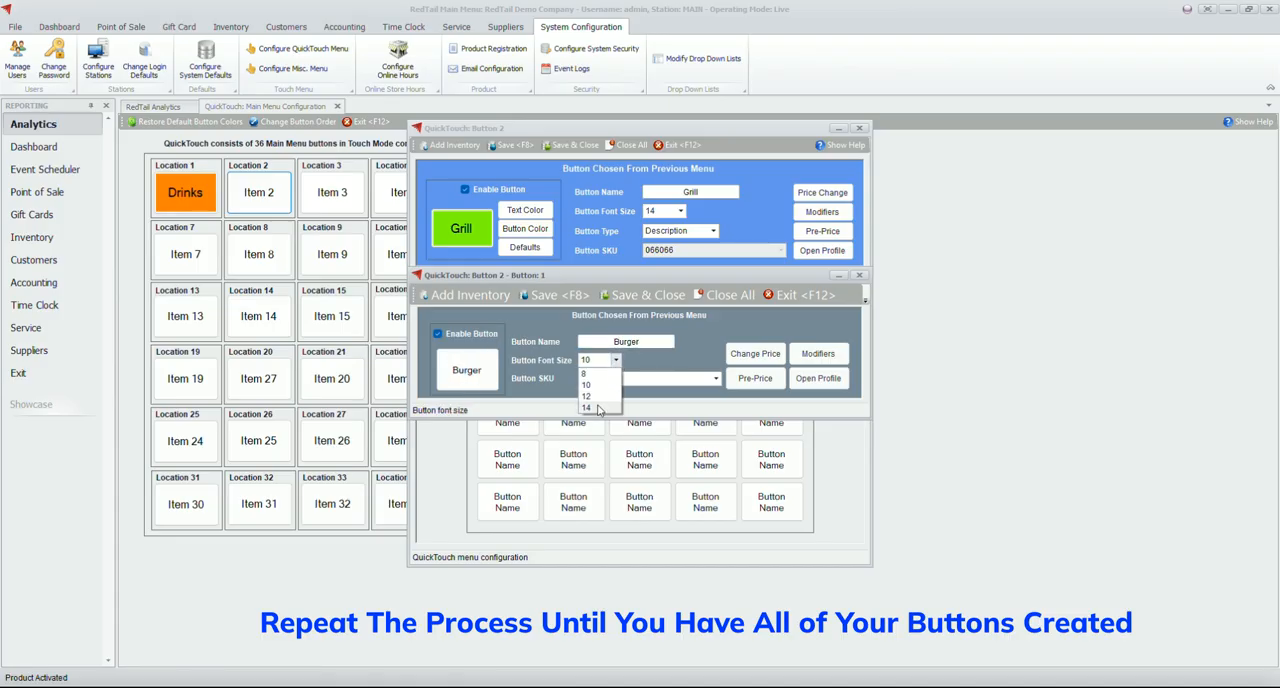
pyautogui.click(600, 408)
pyautogui.click(716, 380)
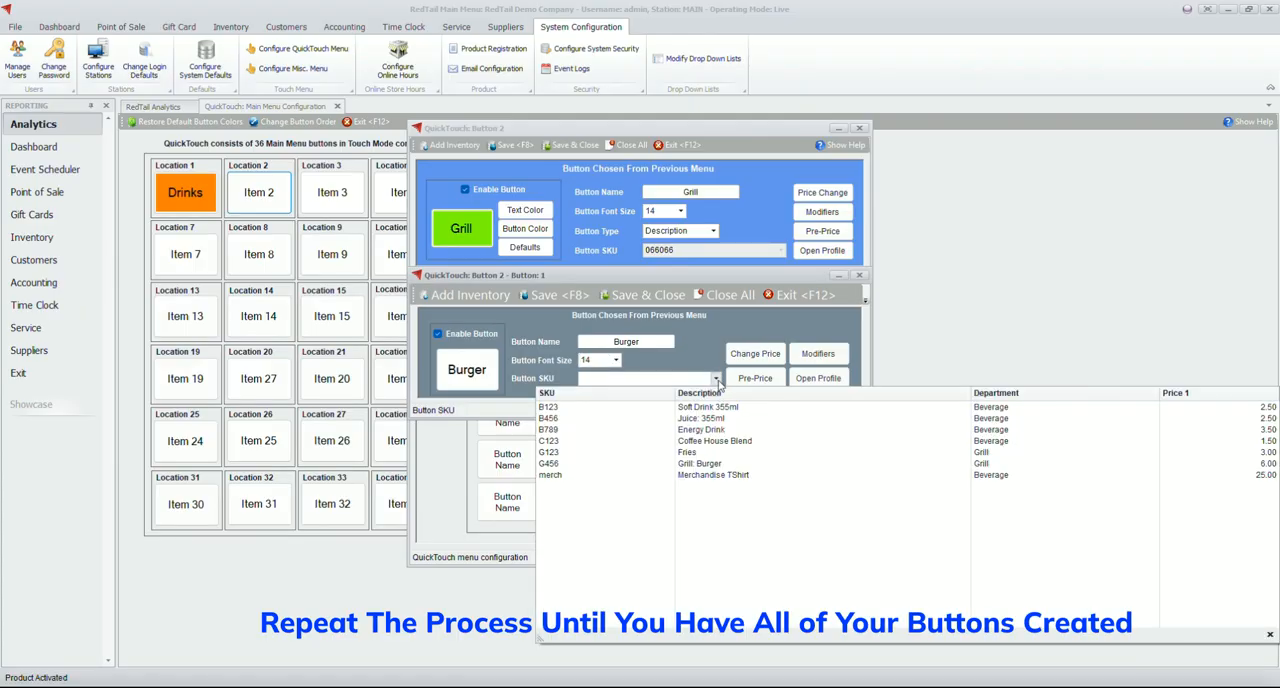
pyautogui.click(705, 463)
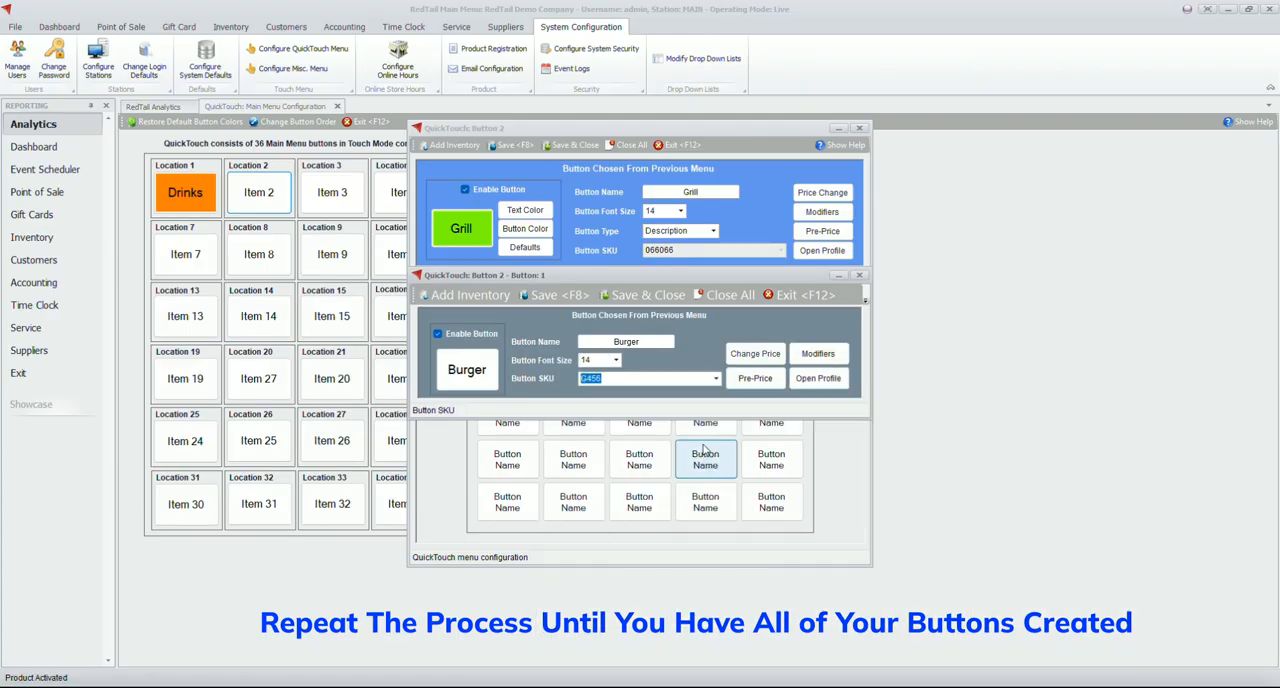
pyautogui.click(624, 296)
# Enable the second Grill submenu button as Fries with font size 14 and SKU G123, then save it and the Grill button
pyautogui.click(577, 326)
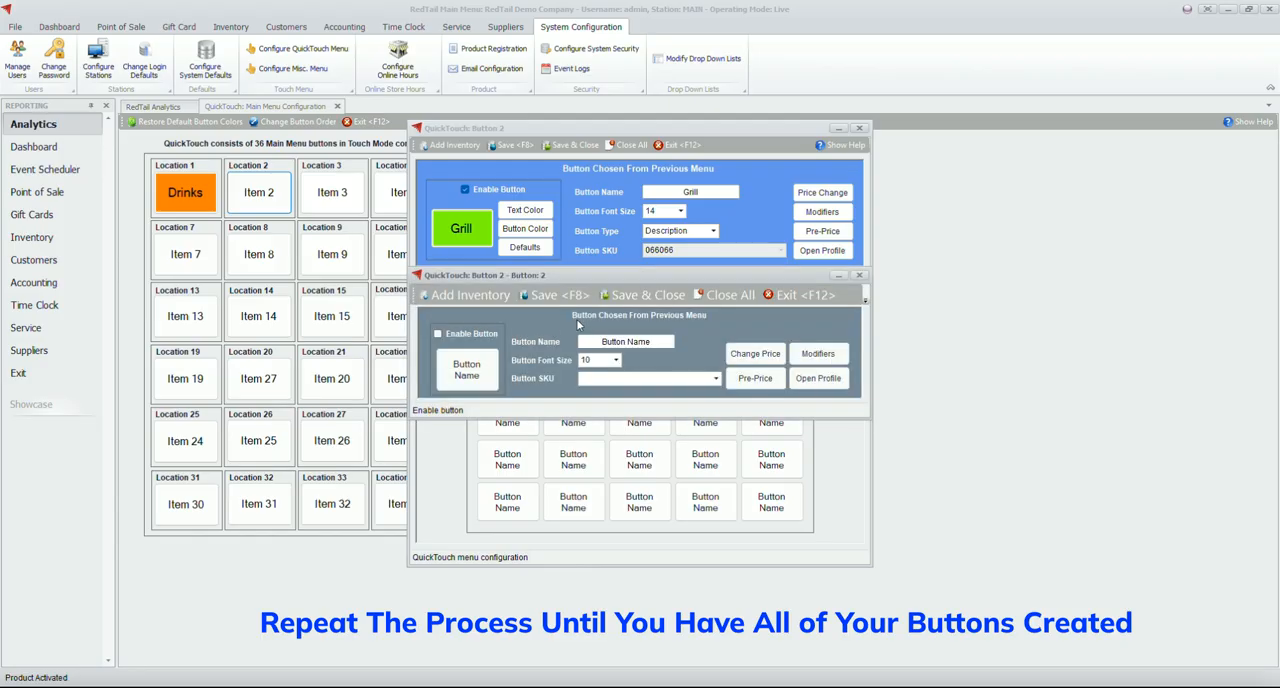
pyautogui.click(484, 339)
pyautogui.write('Fries')
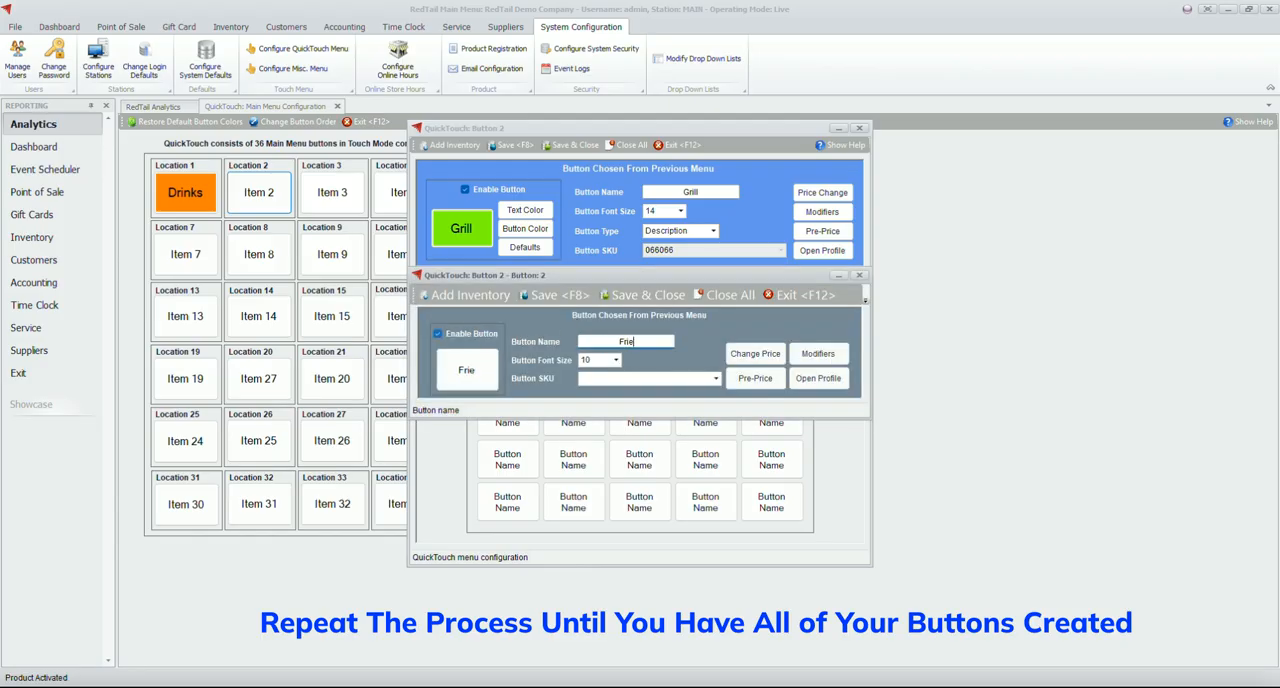
pyautogui.press('Tab')
pyautogui.click(617, 361)
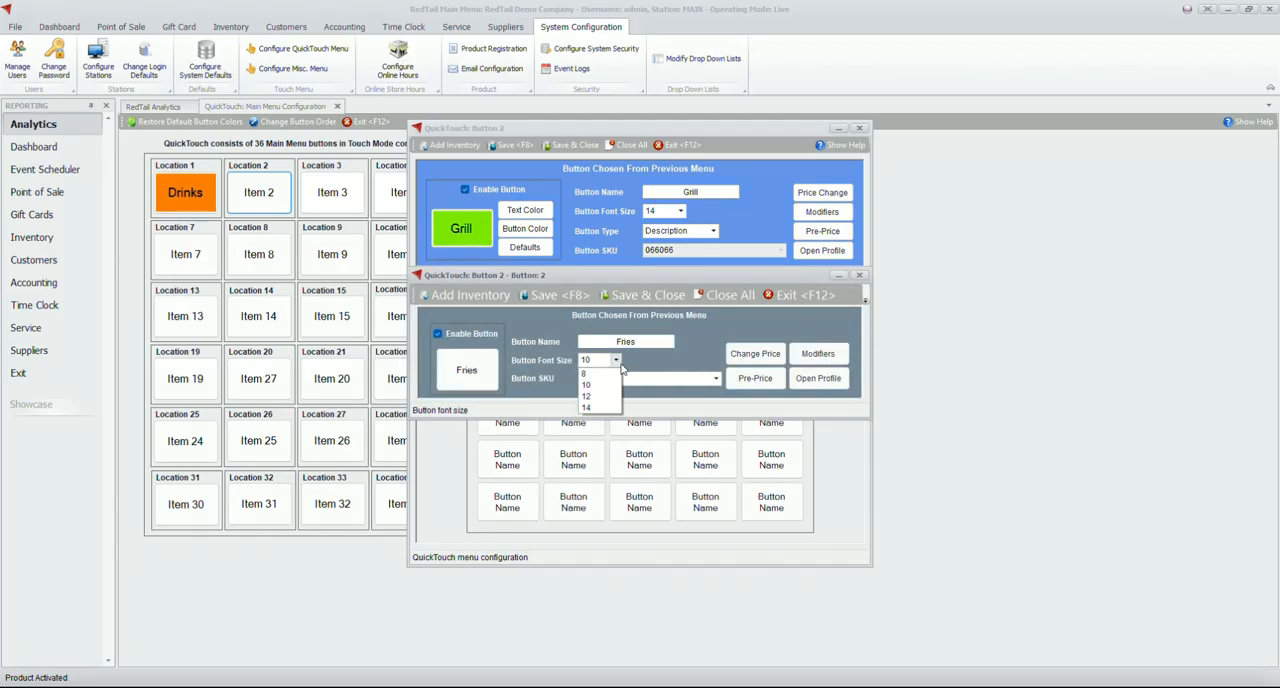
pyautogui.click(616, 405)
pyautogui.click(715, 379)
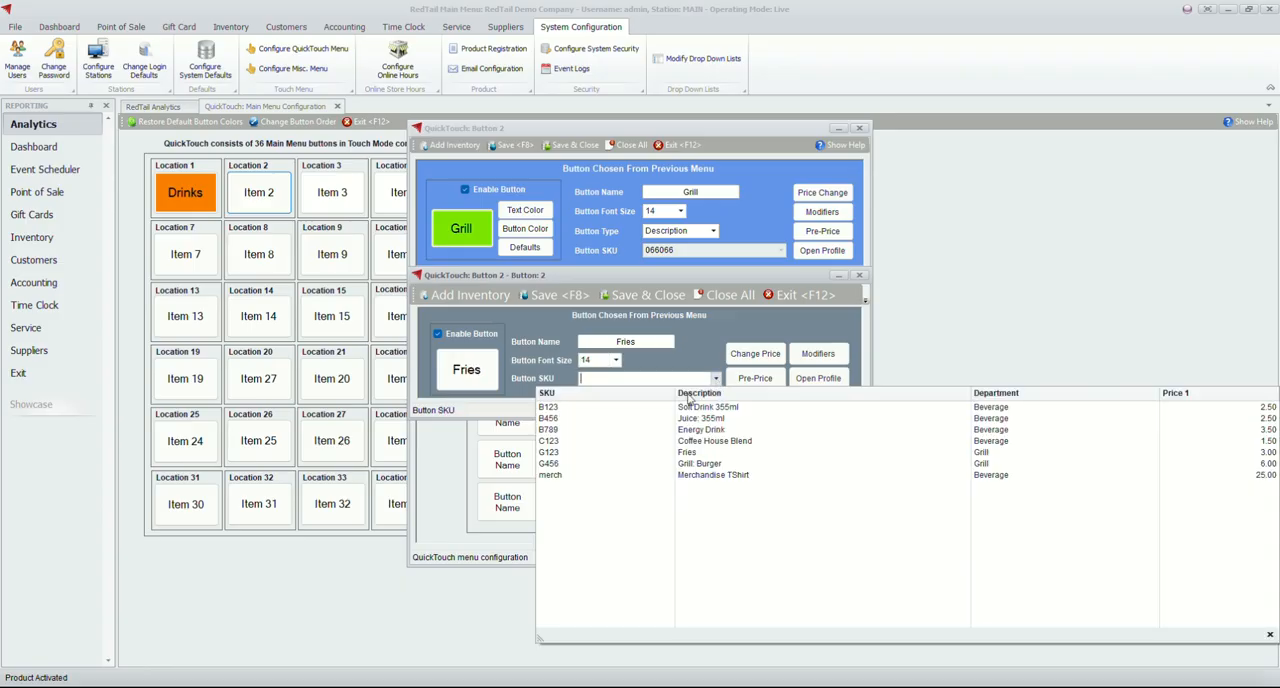
pyautogui.click(688, 452)
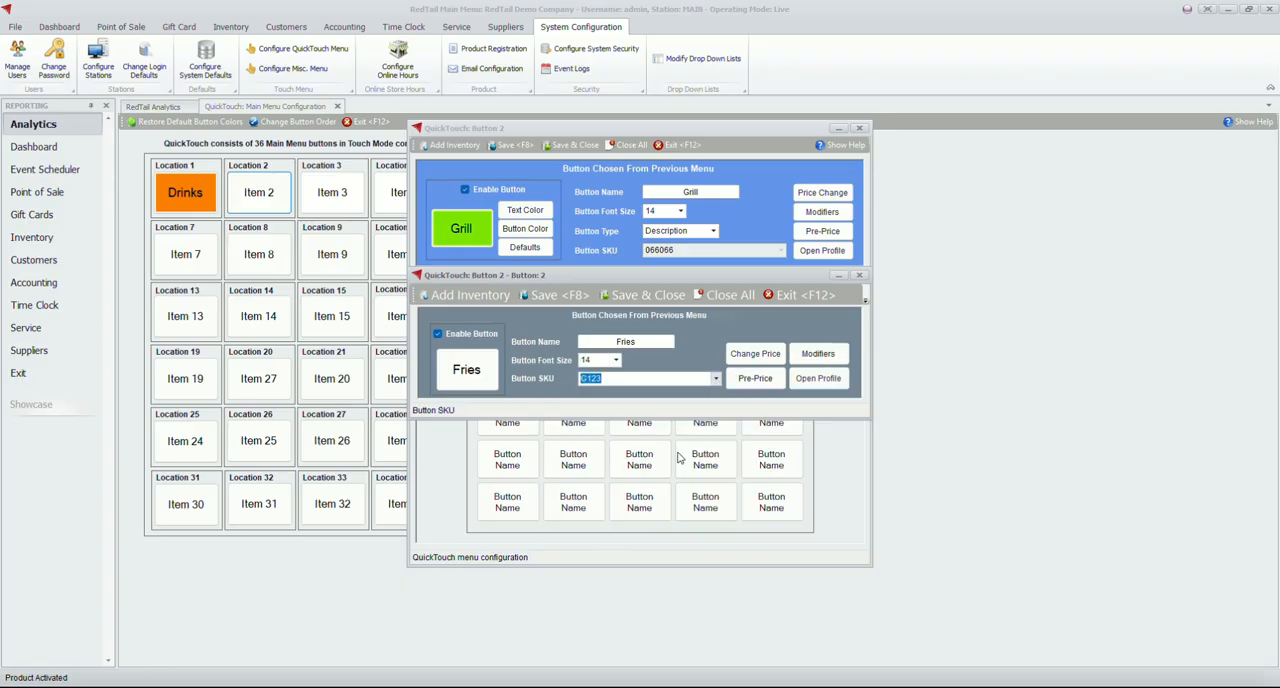
pyautogui.click(634, 297)
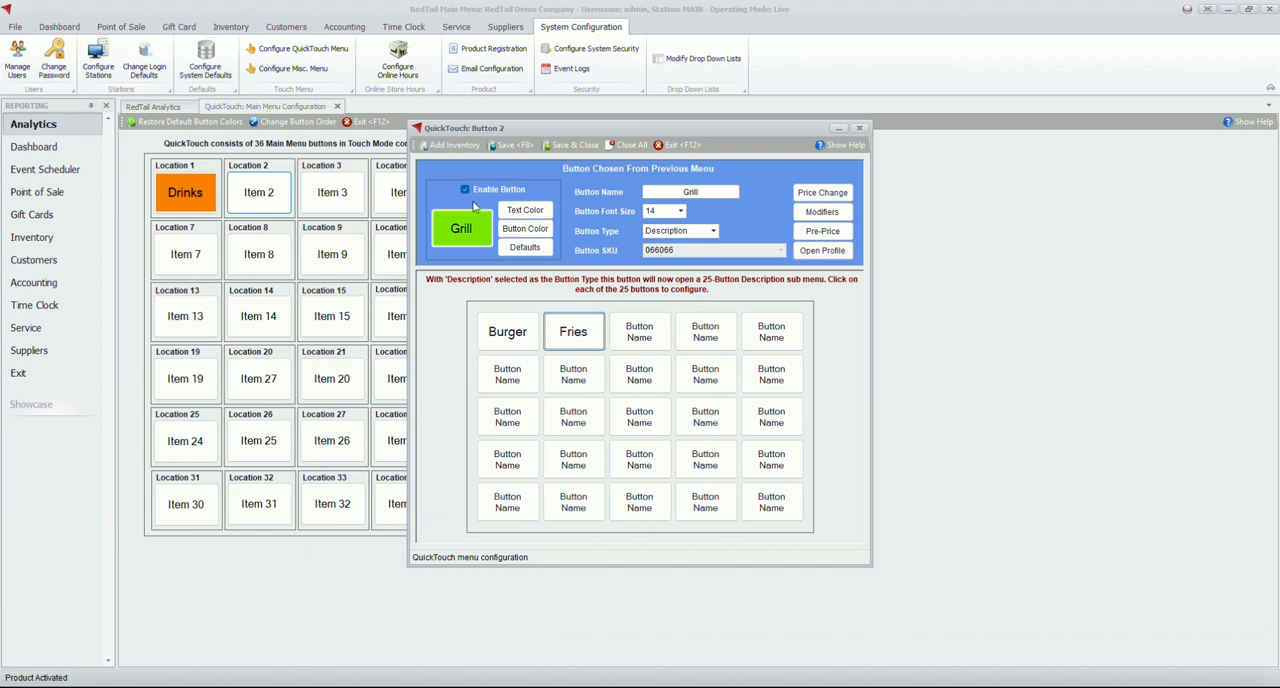
pyautogui.click(570, 145)
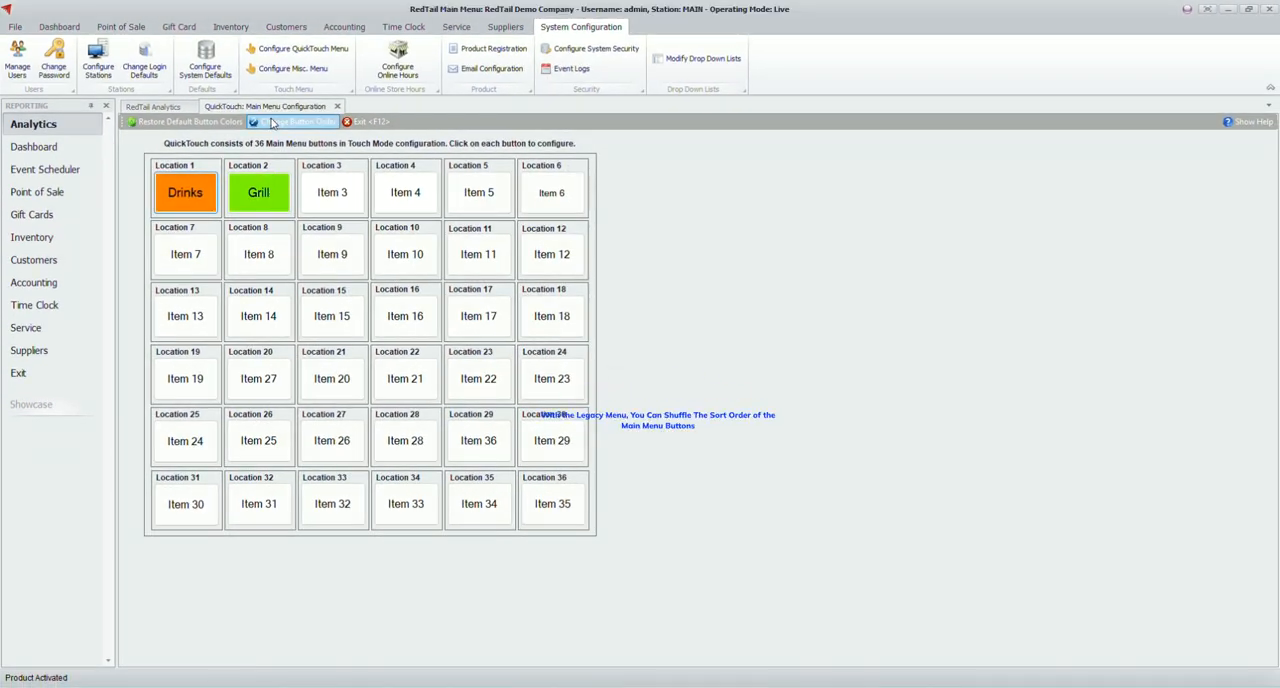
# Move Grill one place down in the main menu button sort order, save it, and close the QuickTouch menu configuration
pyautogui.click(272, 121)
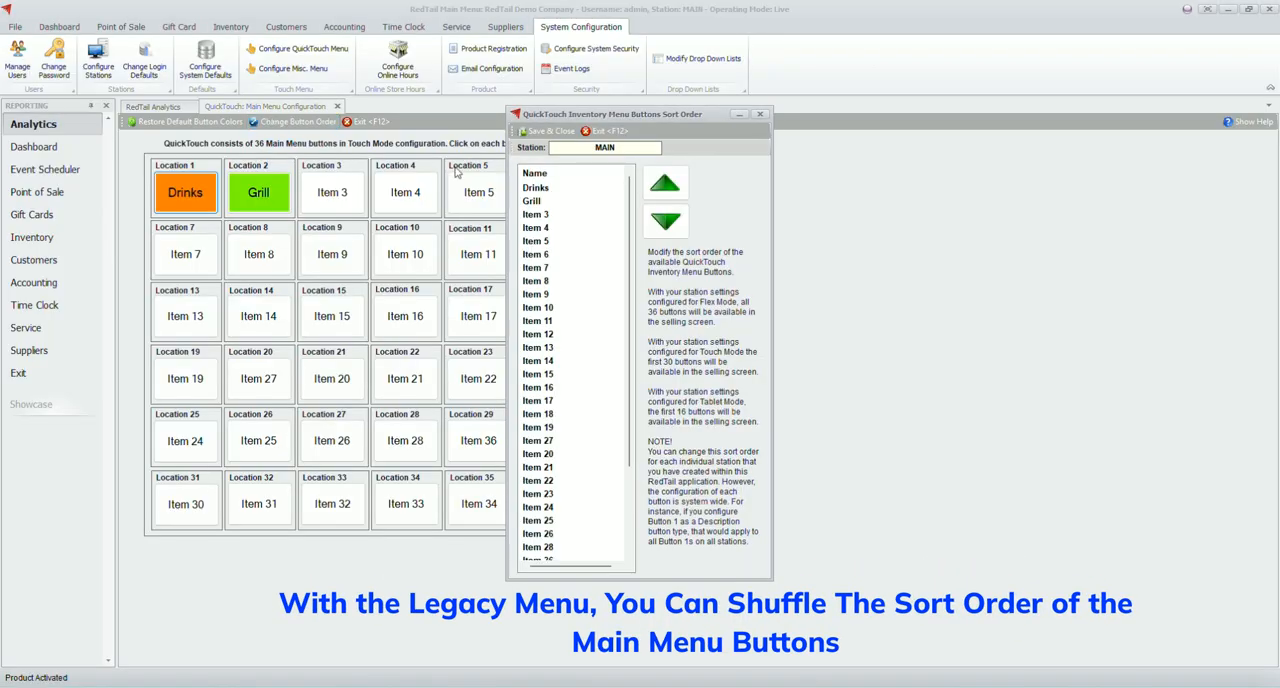
pyautogui.click(527, 201)
pyautogui.click(654, 222)
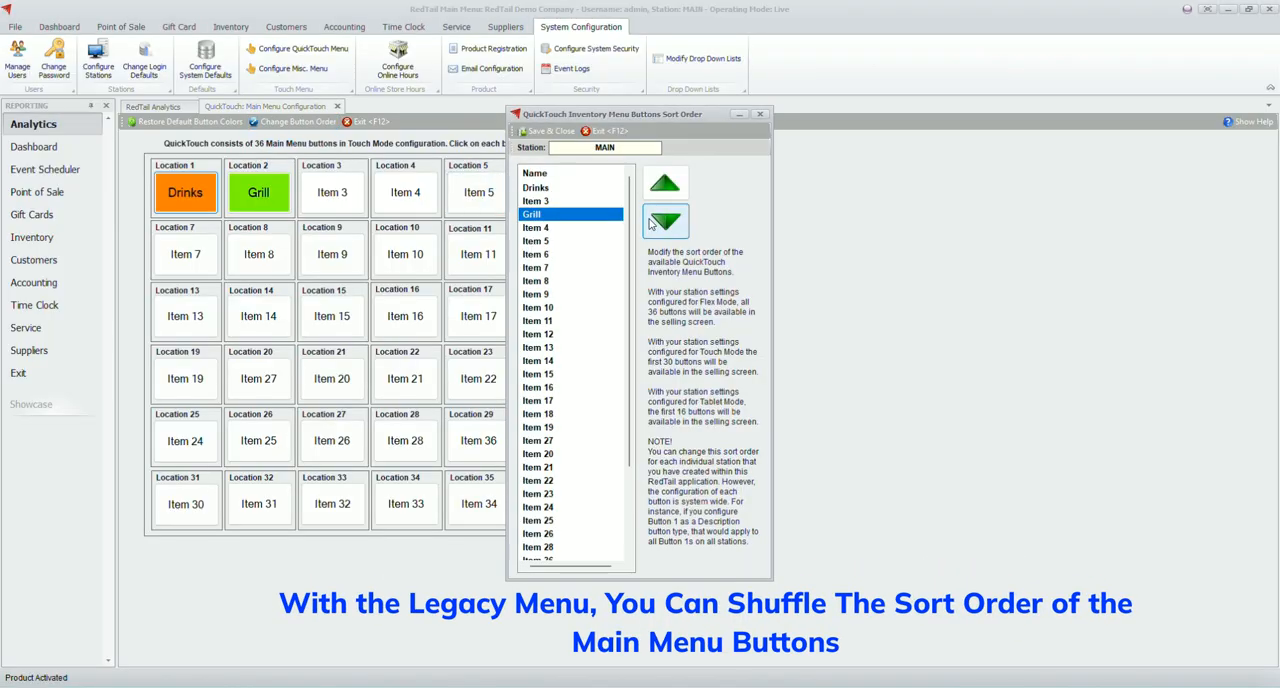
pyautogui.click(550, 131)
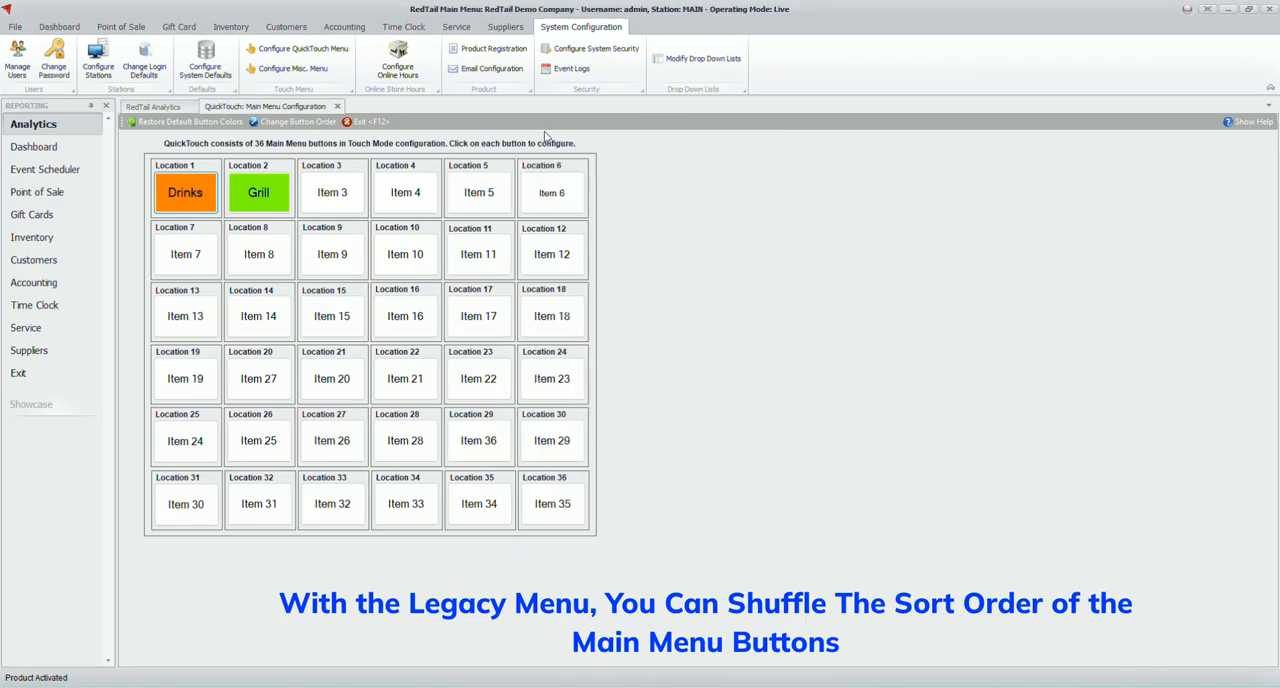
pyautogui.click(358, 124)
pyautogui.click(300, 48)
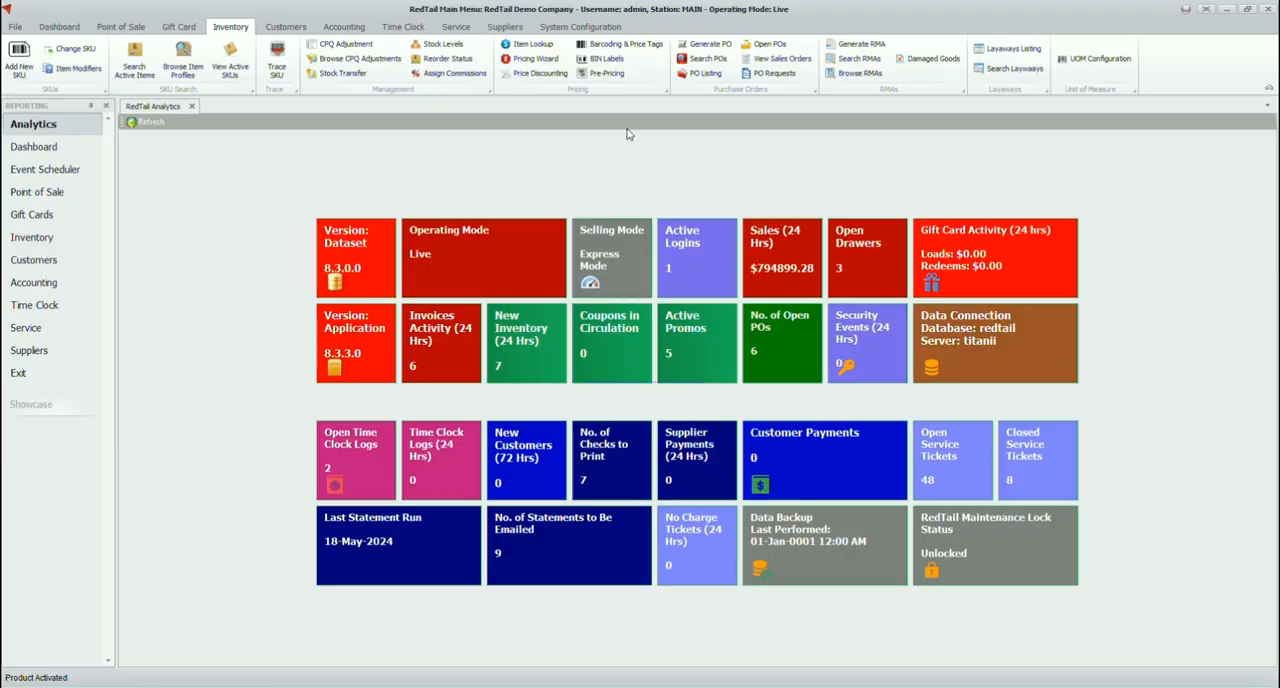
# Set the MAIN station's interface to Express Mode in the station configuration and exit it
pyautogui.click(545, 30)
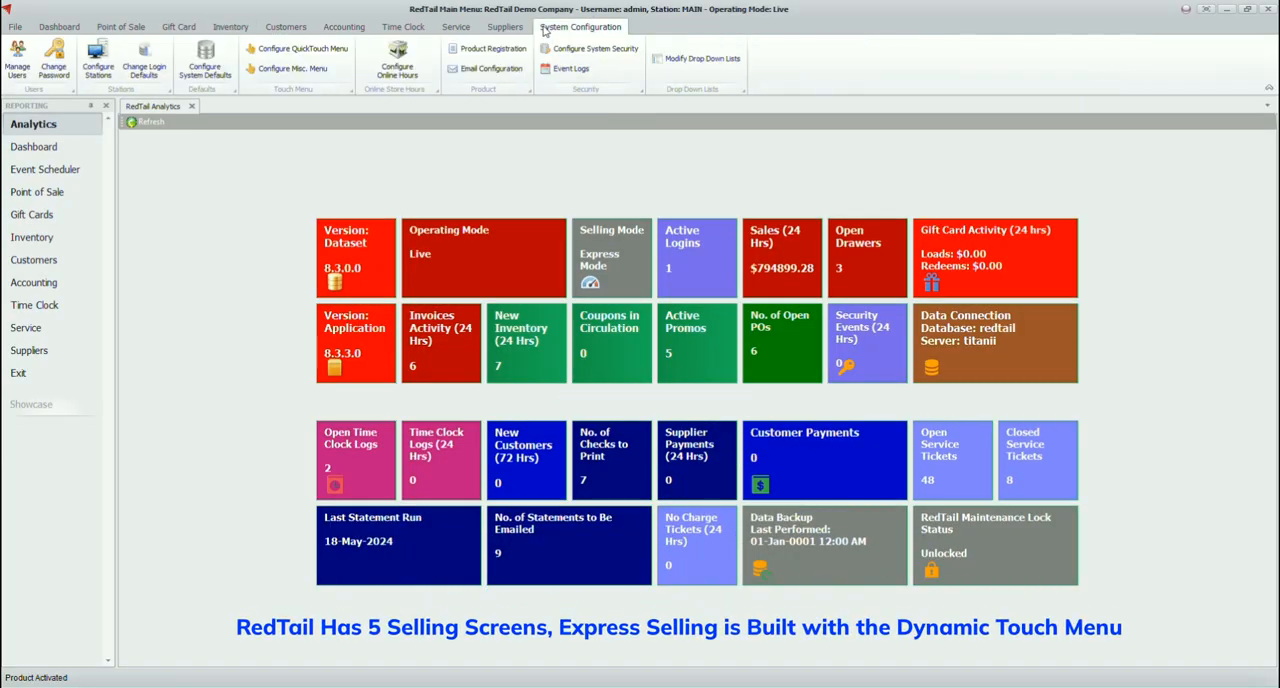
pyautogui.click(98, 70)
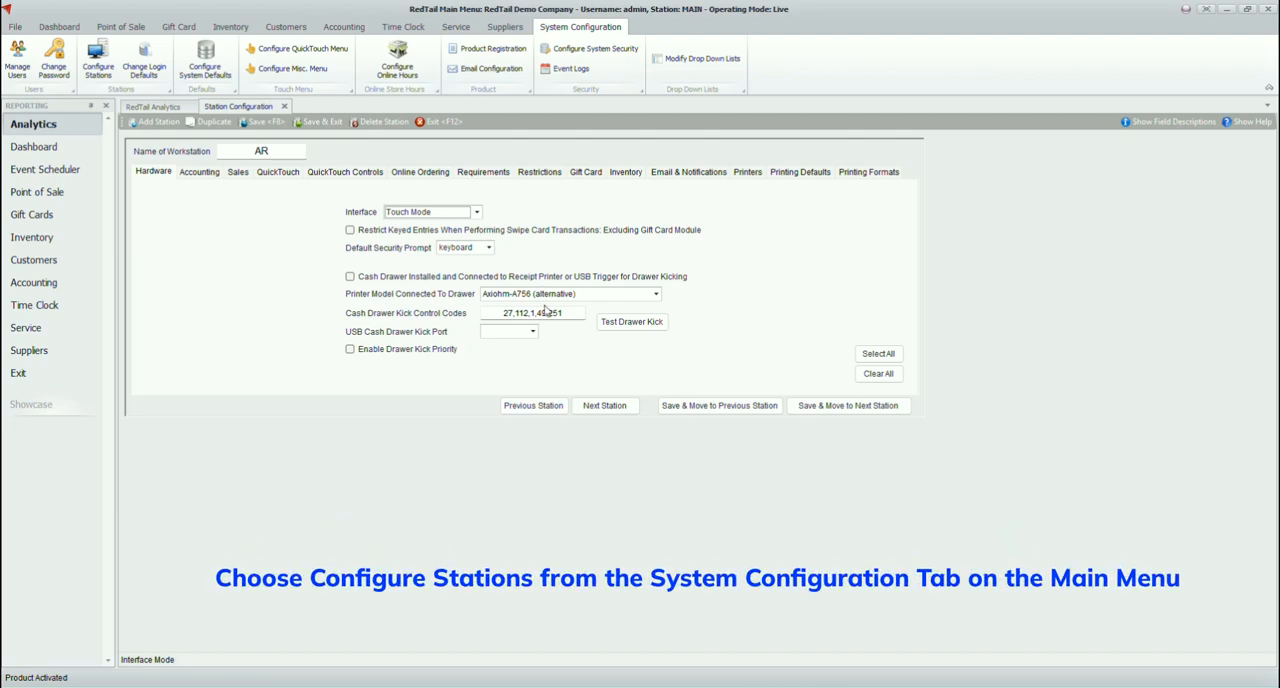
pyautogui.click(605, 405)
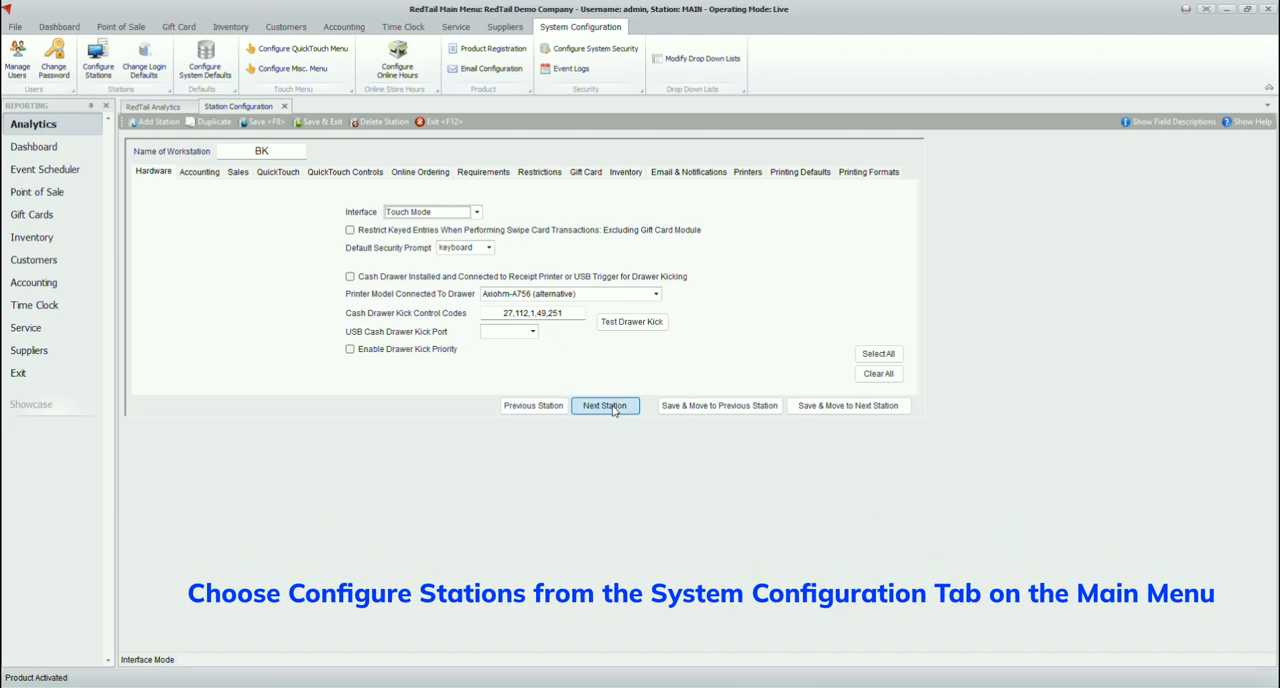
pyautogui.click(605, 405)
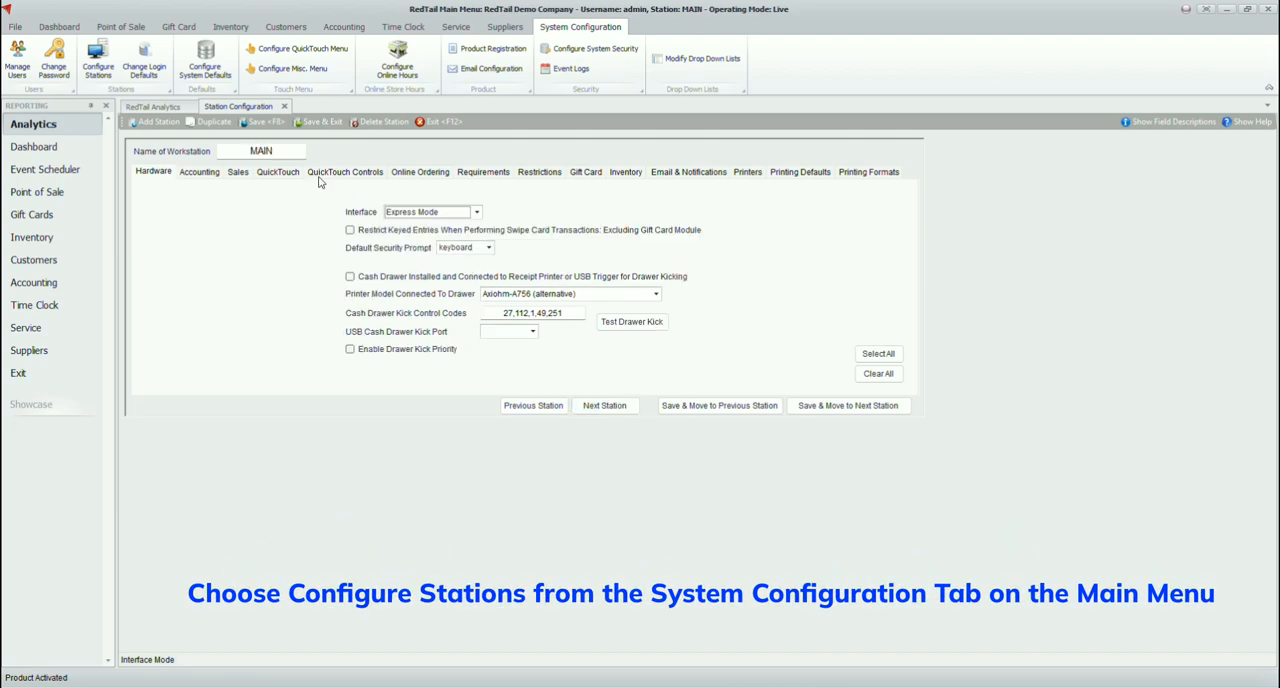
pyautogui.click(476, 212)
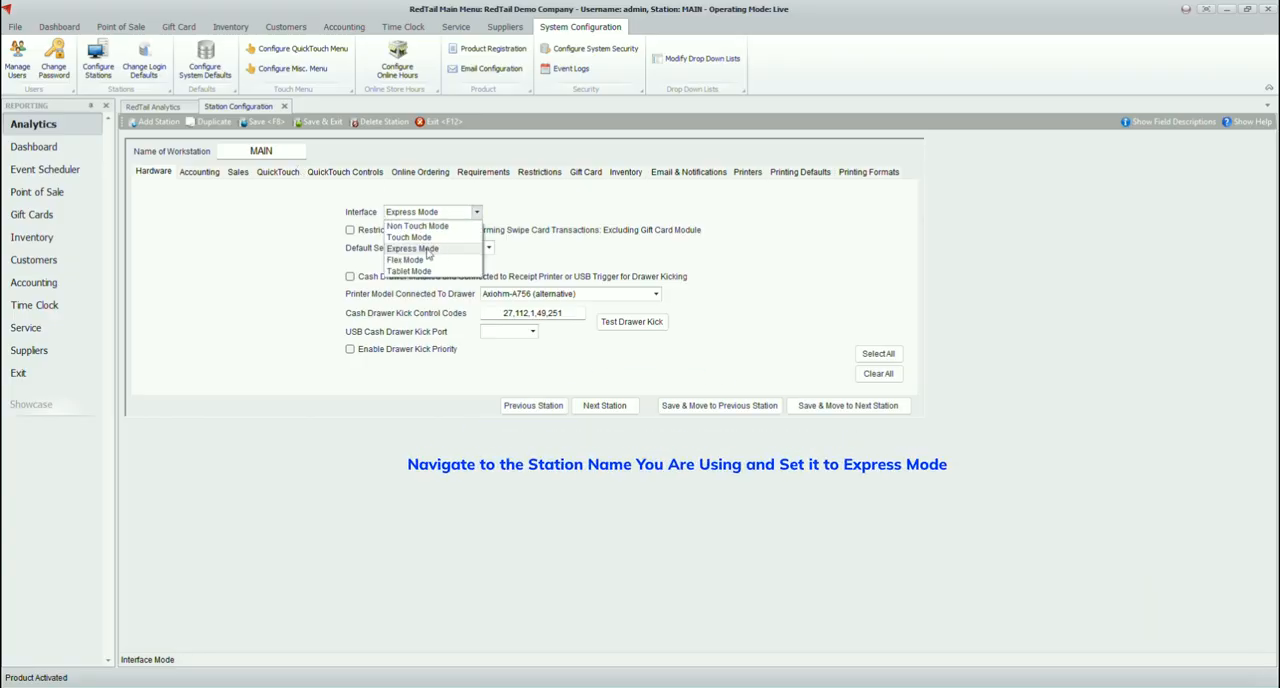
pyautogui.click(438, 250)
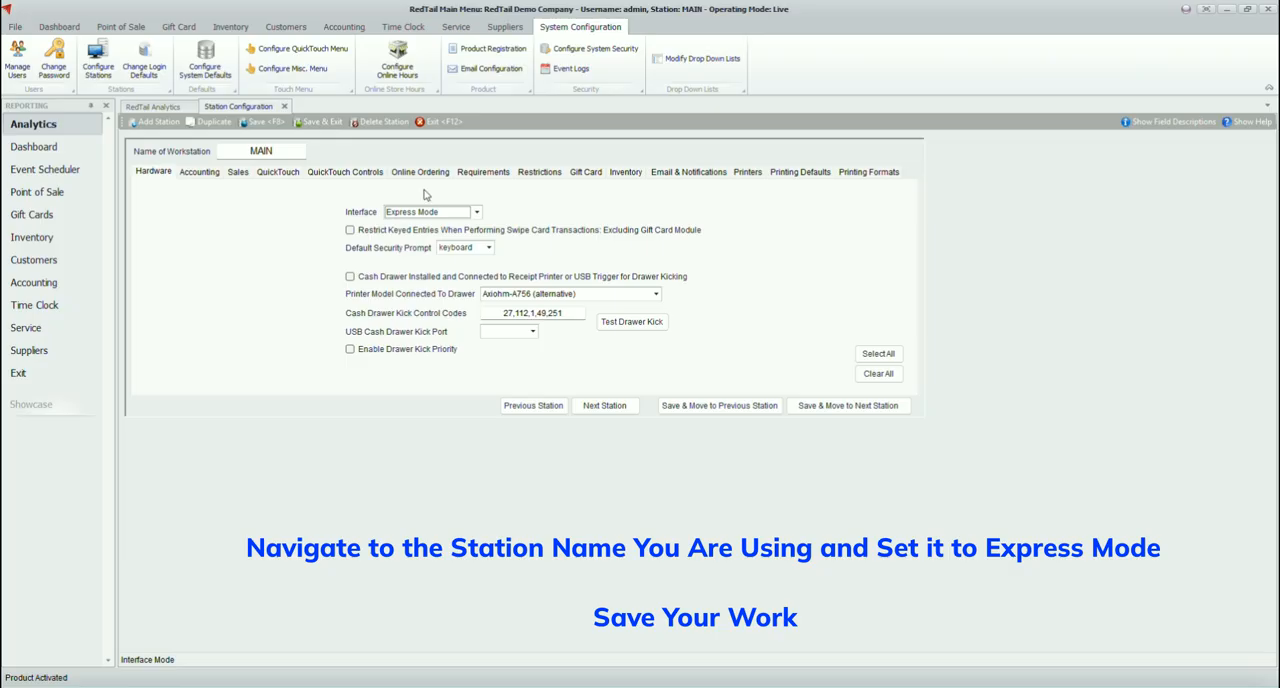
pyautogui.click(441, 122)
# Launch the QuickTouch POS selling screen and open its inventory menu button configuration
pyautogui.click(229, 27)
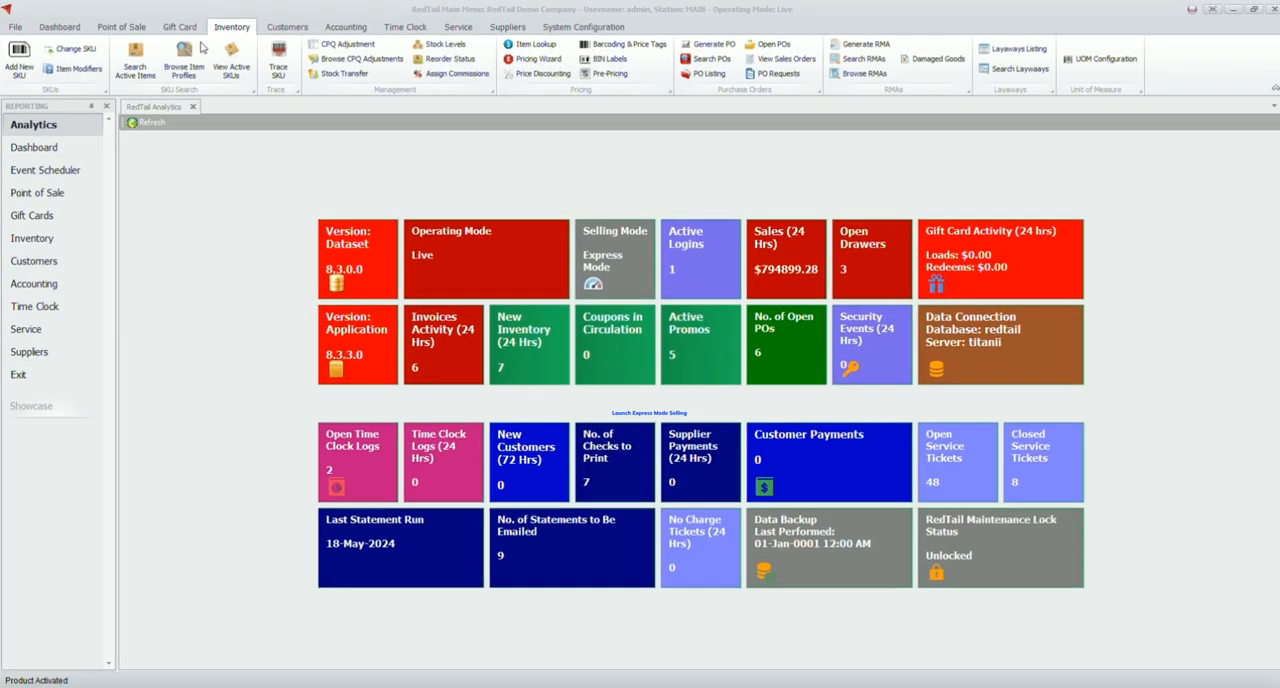
pyautogui.click(104, 29)
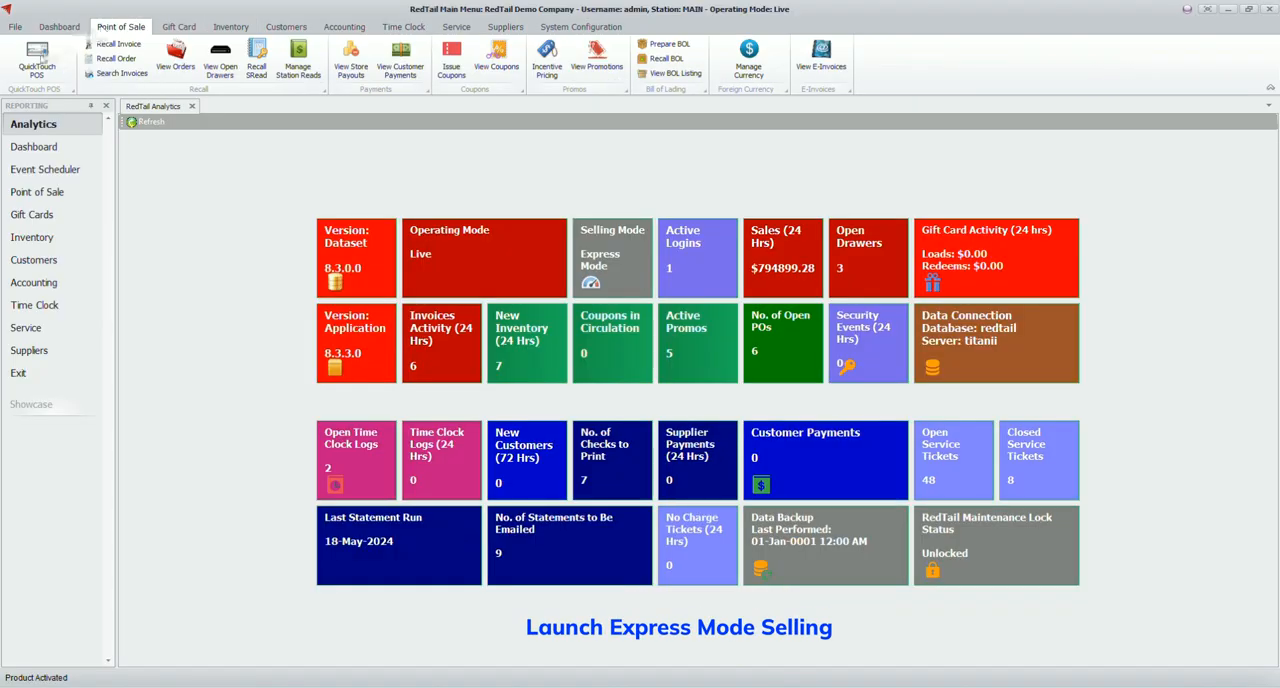
pyautogui.click(36, 58)
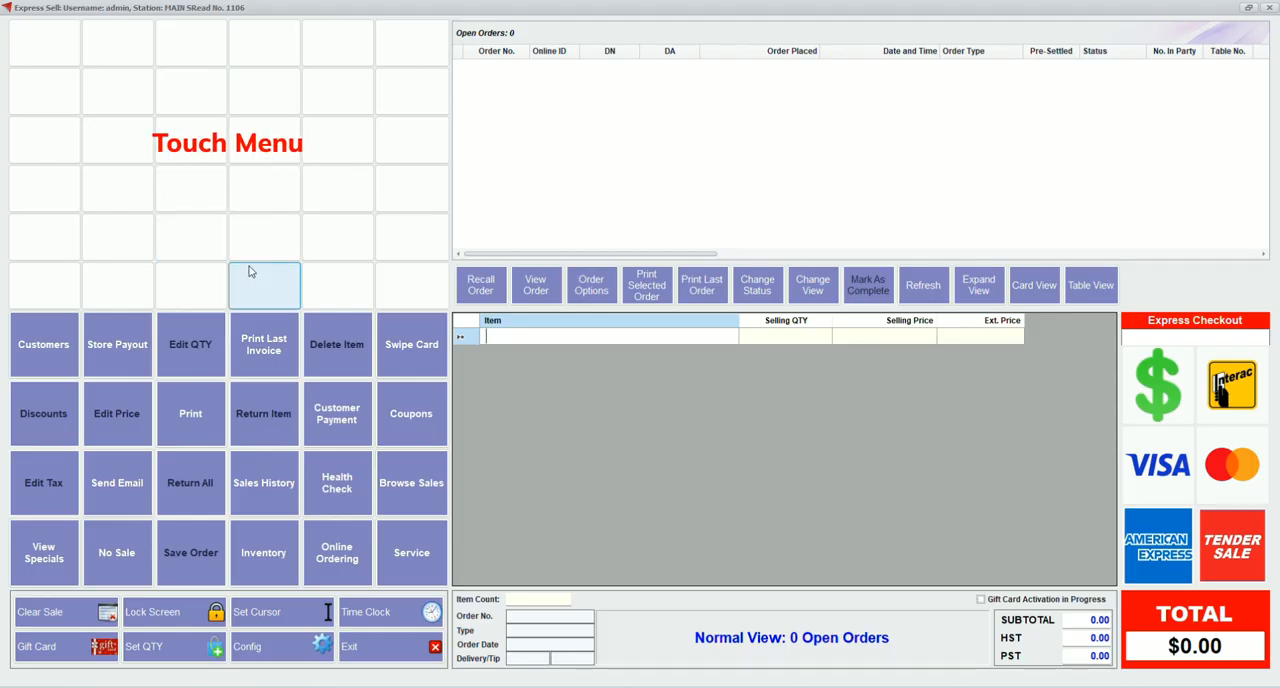
pyautogui.click(289, 650)
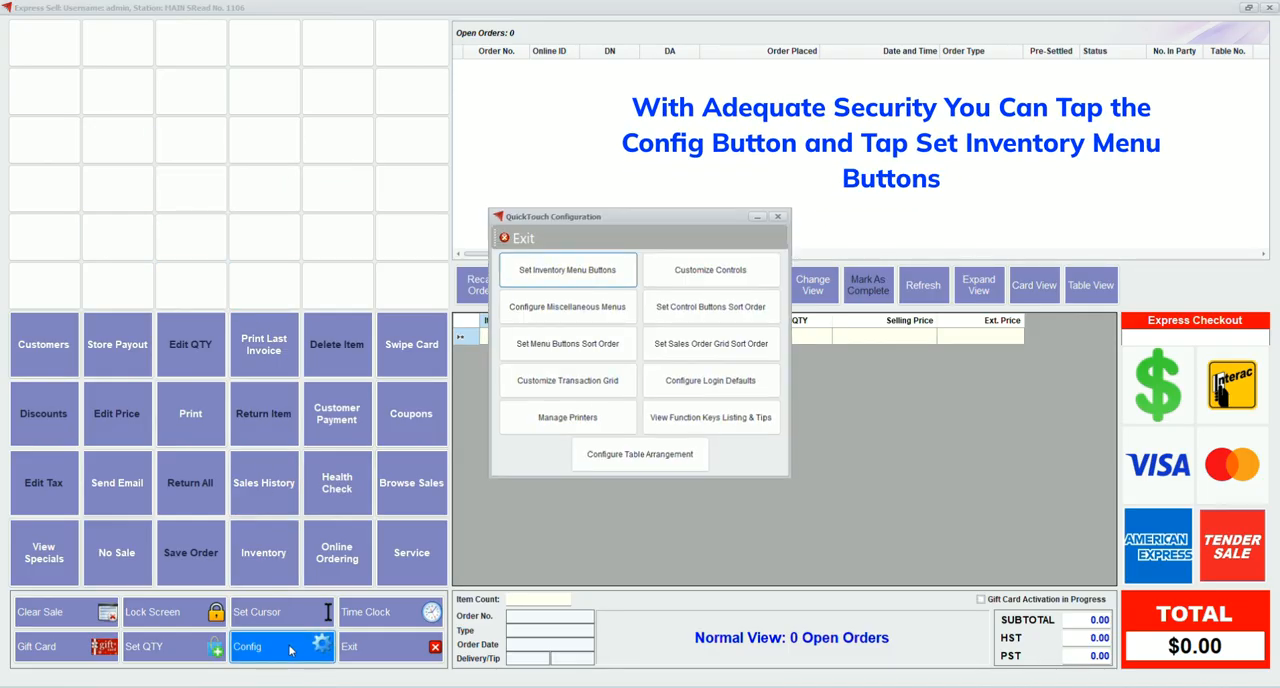
pyautogui.click(582, 270)
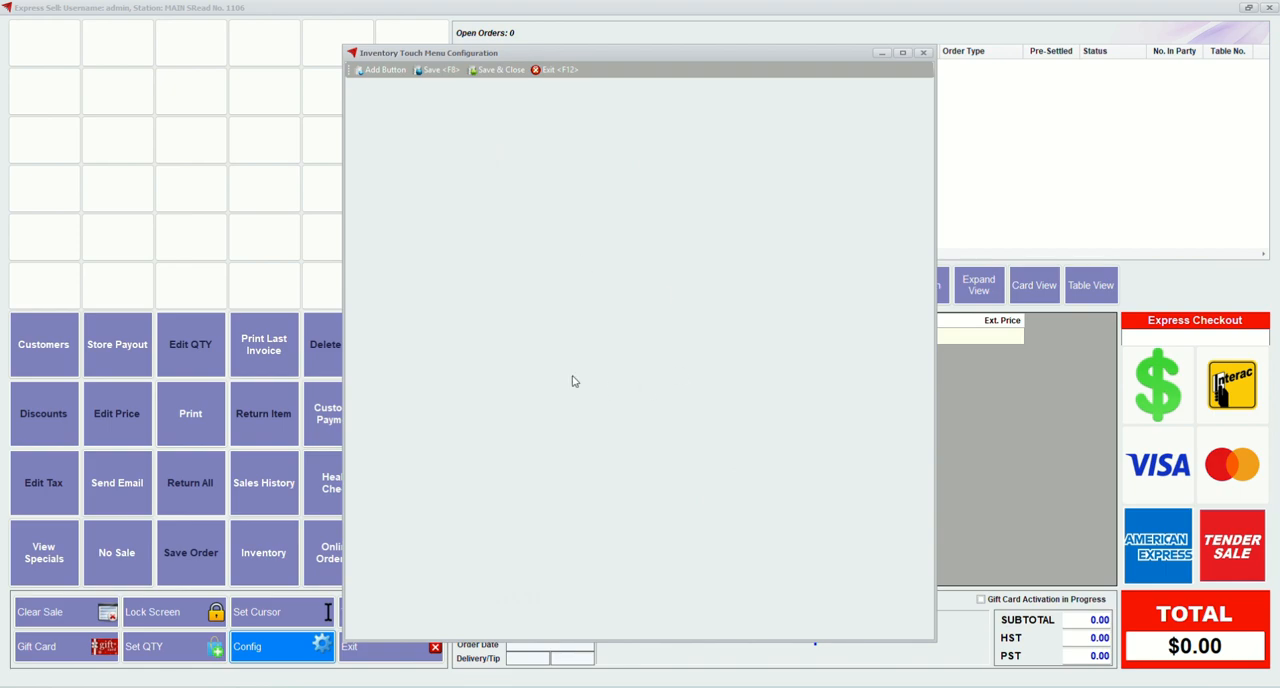
# Add six blank primary buttons to the inventory touch menu
pyautogui.click(390, 72)
pyautogui.click(390, 72)
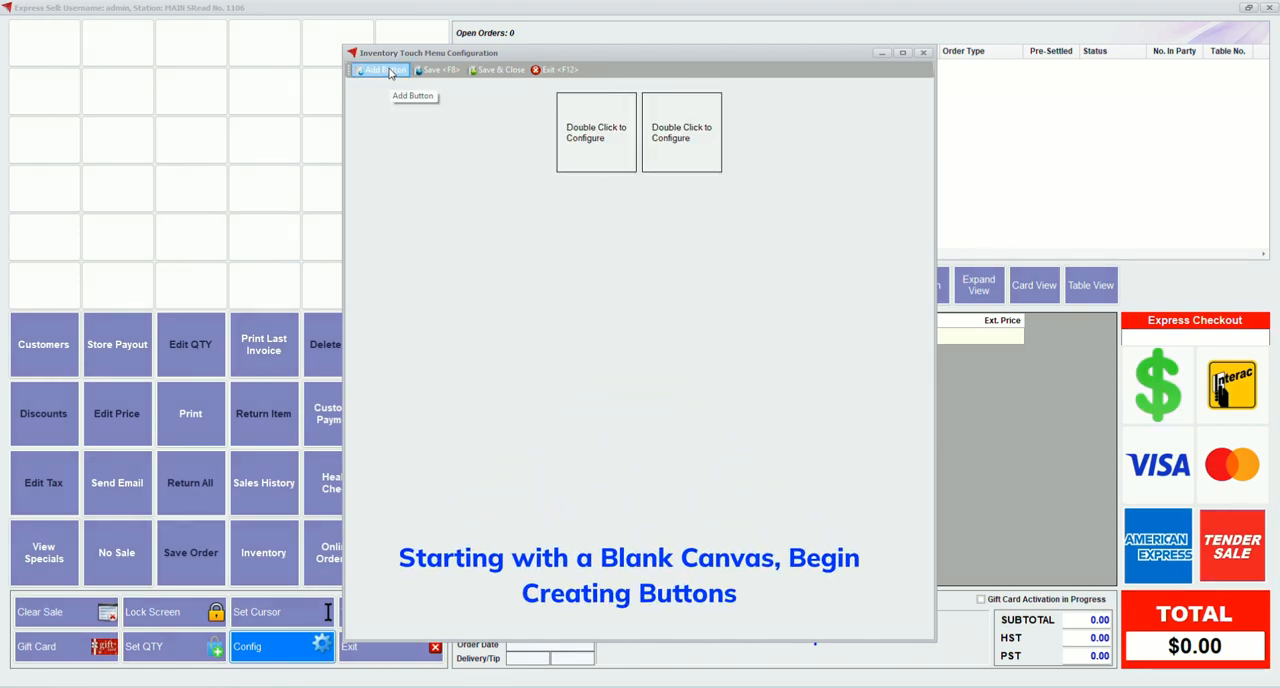
pyautogui.click(390, 72)
pyautogui.click(390, 72)
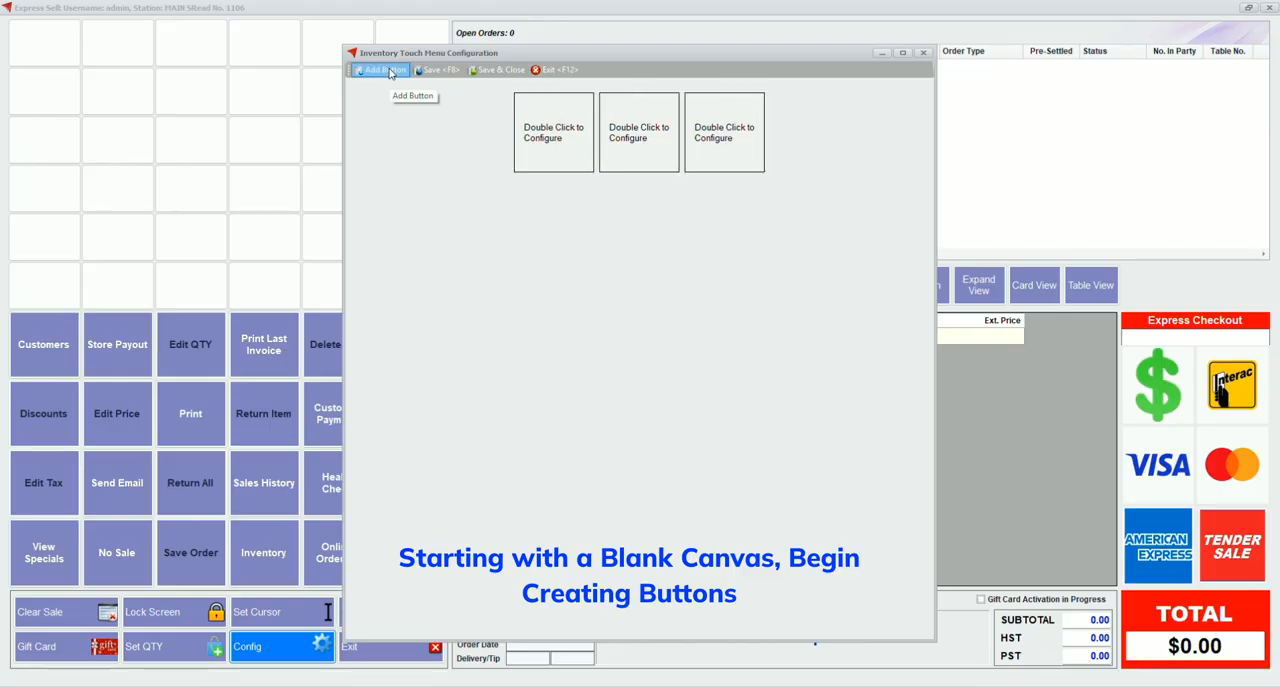
pyautogui.click(390, 72)
pyautogui.click(390, 72)
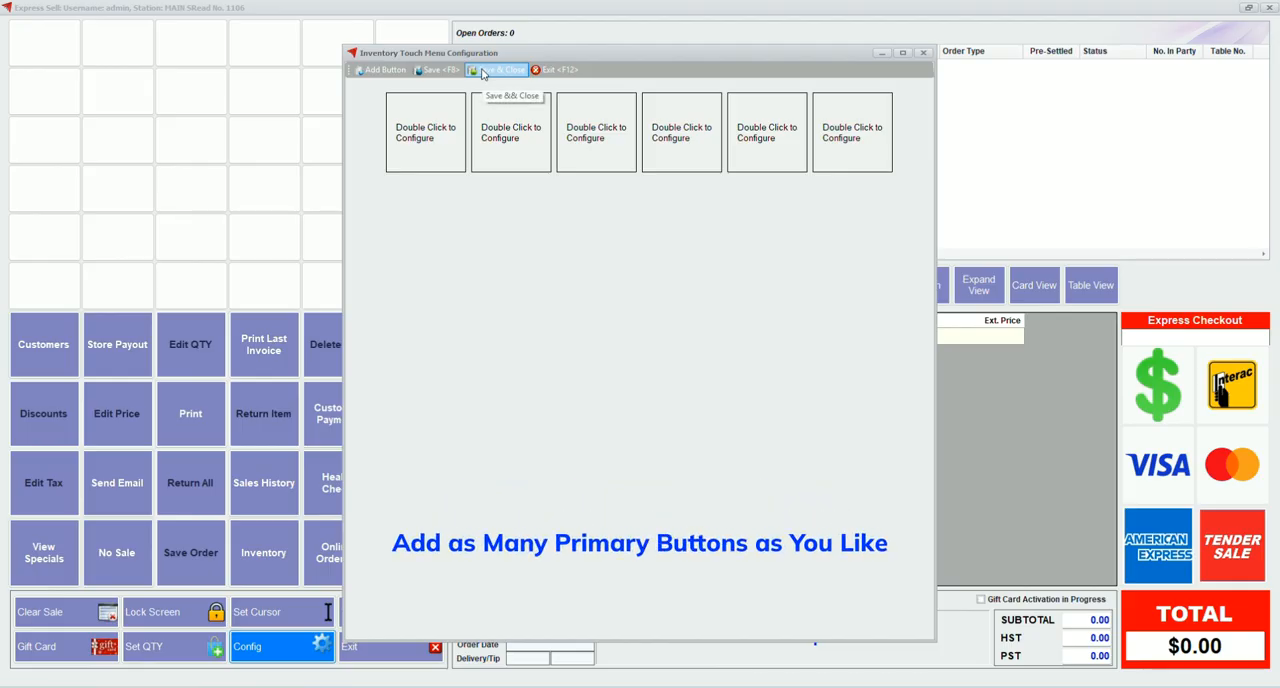
# Enable the first primary button of the inventory touch menu and colour it orange
pyautogui.doubleClick(436, 132)
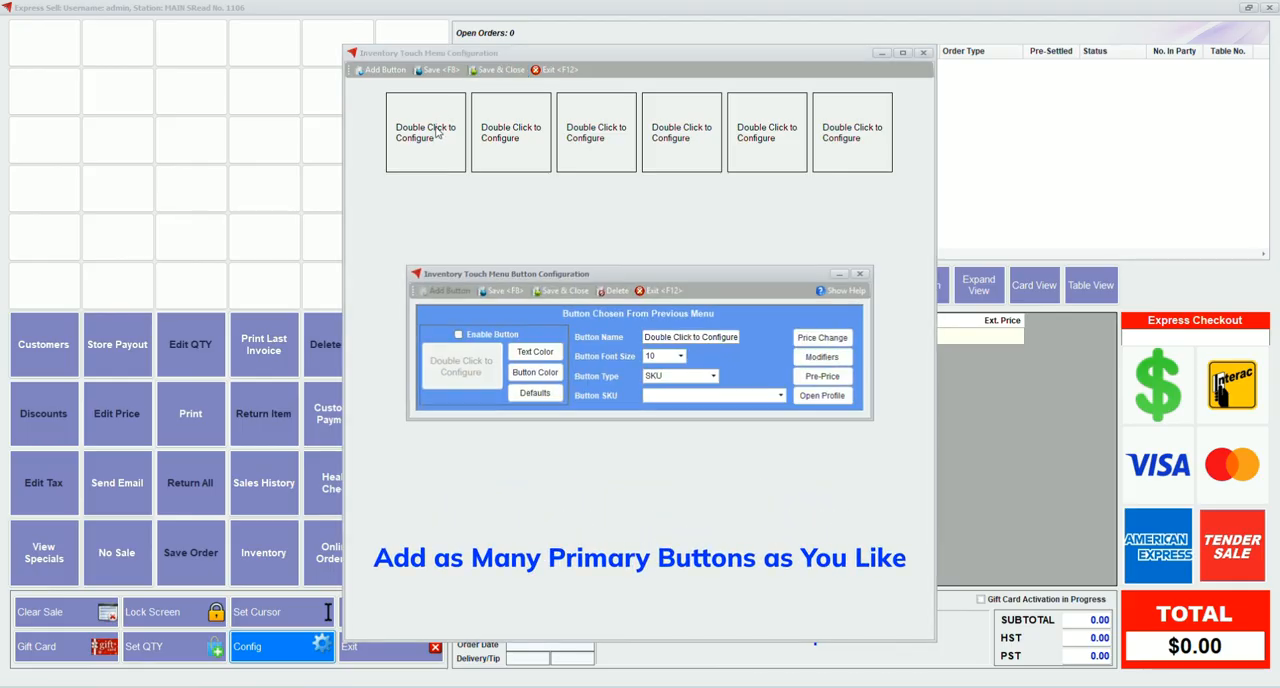
pyautogui.click(486, 341)
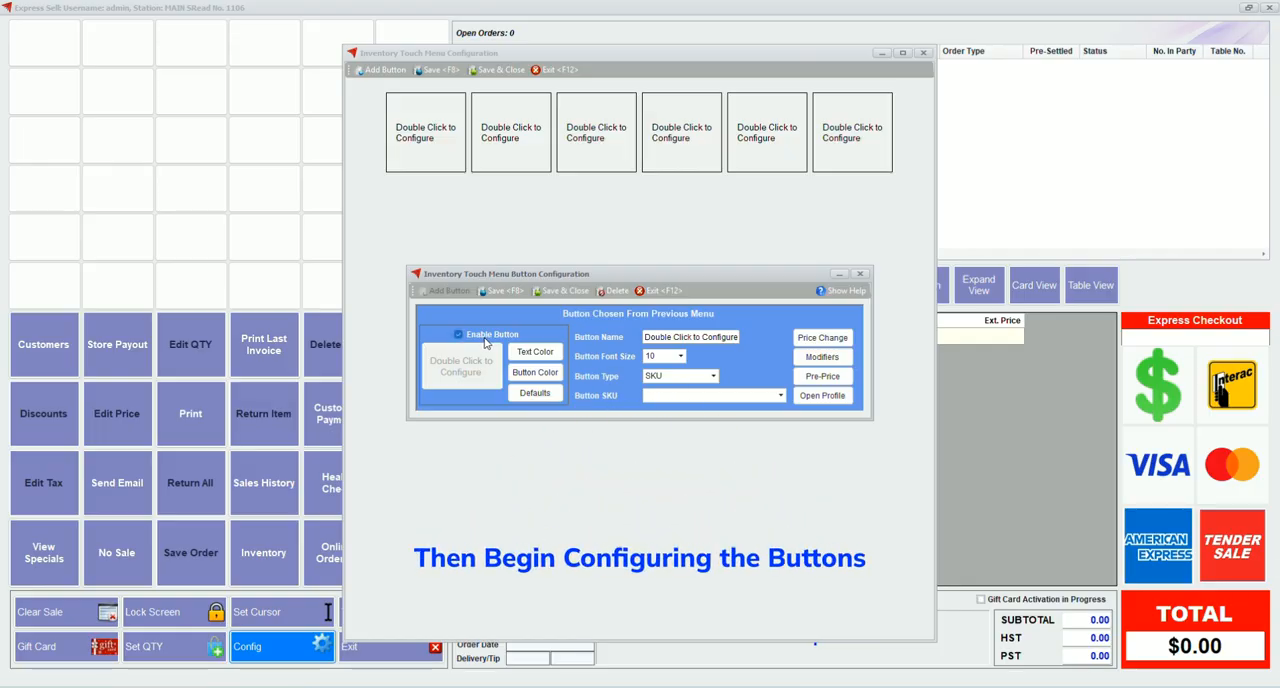
pyautogui.click(523, 377)
pyautogui.click(595, 240)
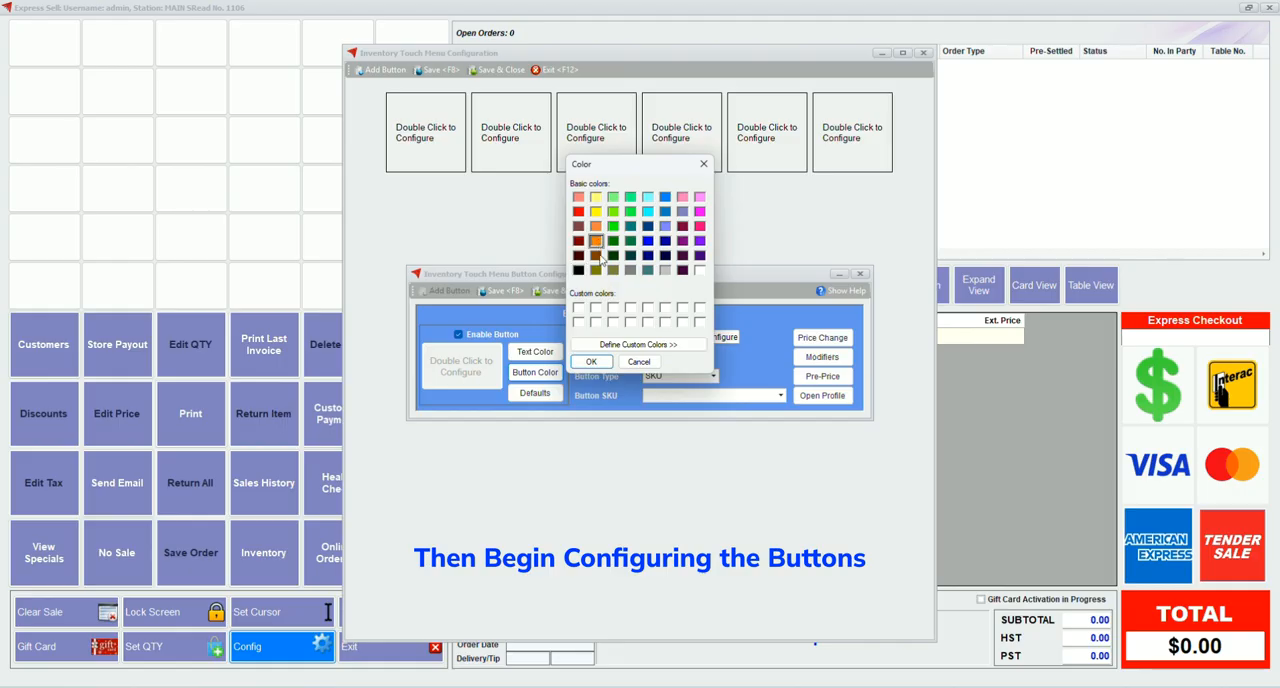
pyautogui.click(595, 362)
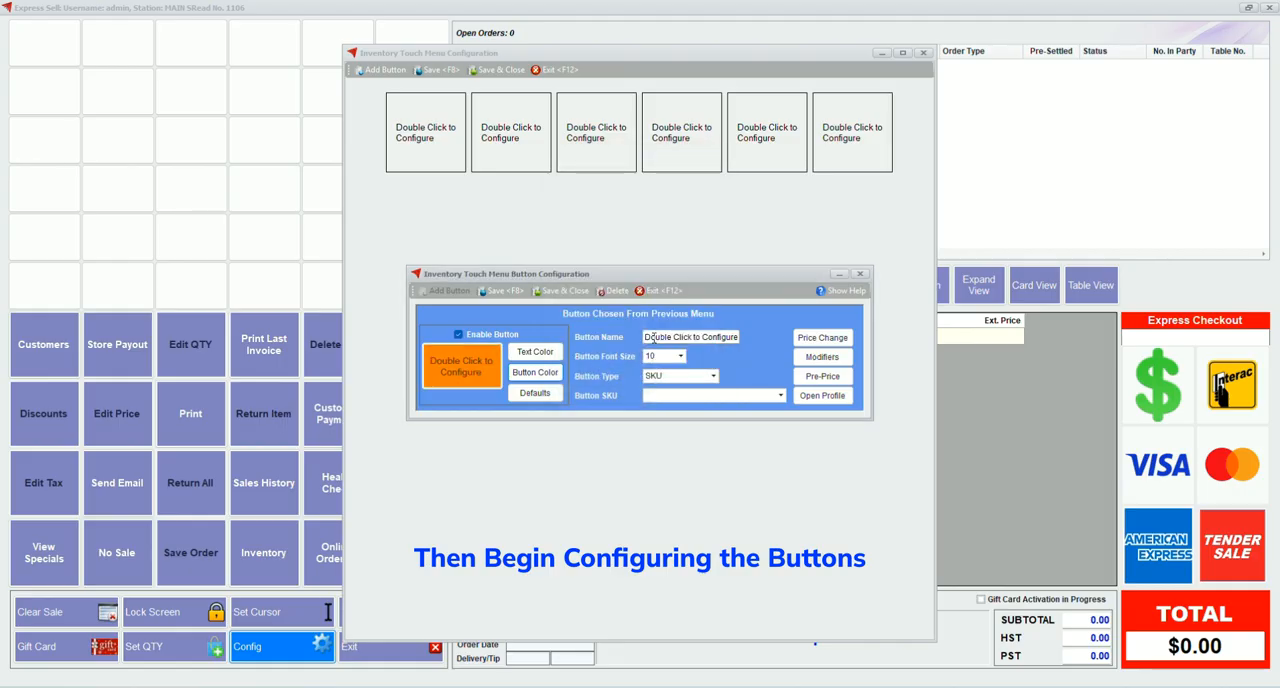
# Name the orange primary button Drinks, set its font size to 16 and make it a Menu type button
pyautogui.tripleClick(709, 338)
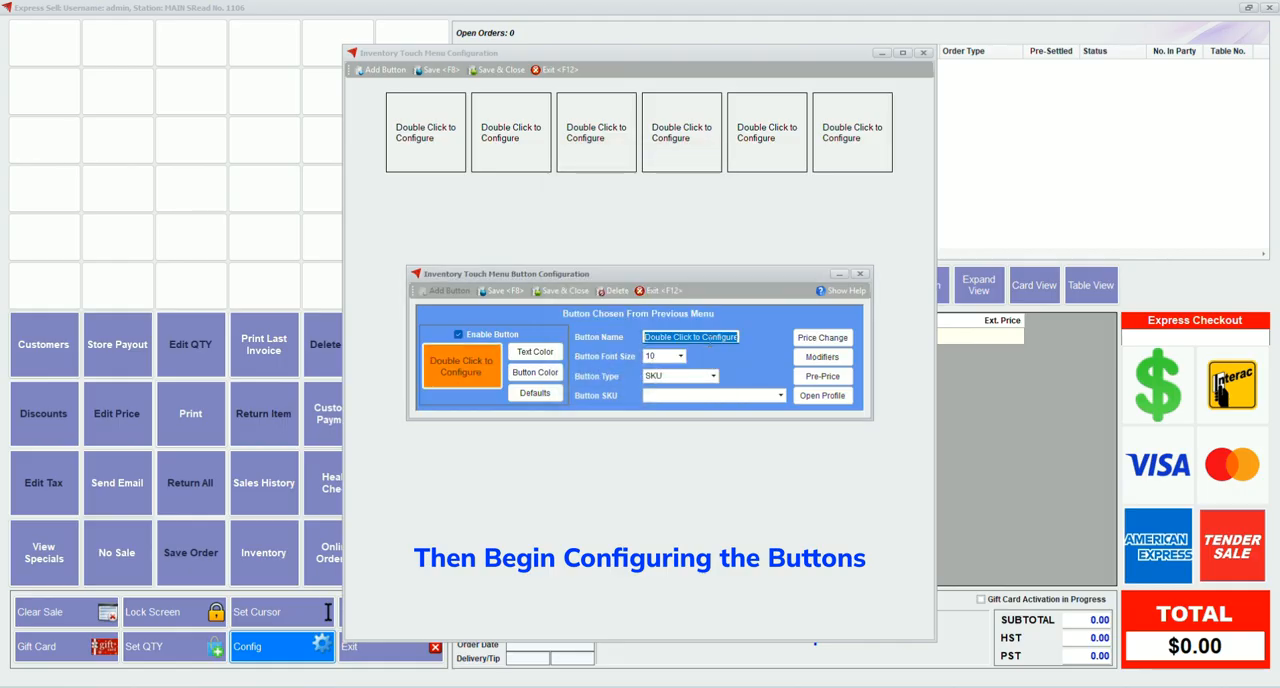
pyautogui.write('Drinks')
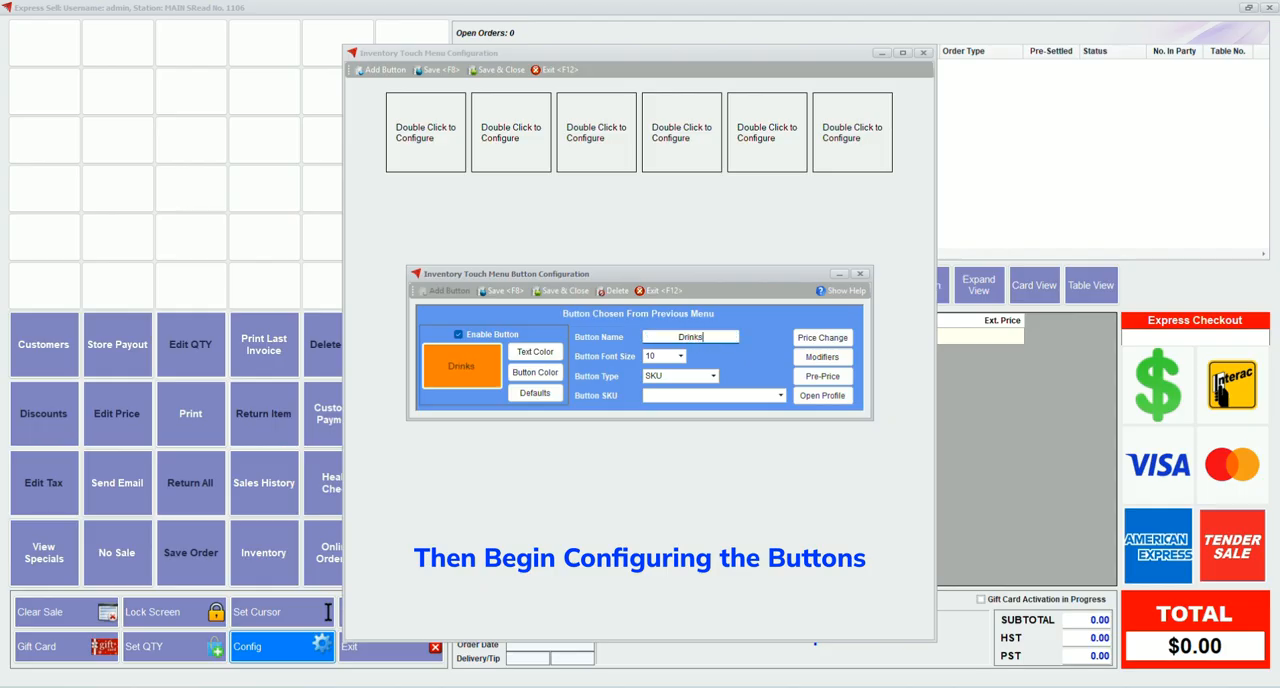
pyautogui.click(680, 356)
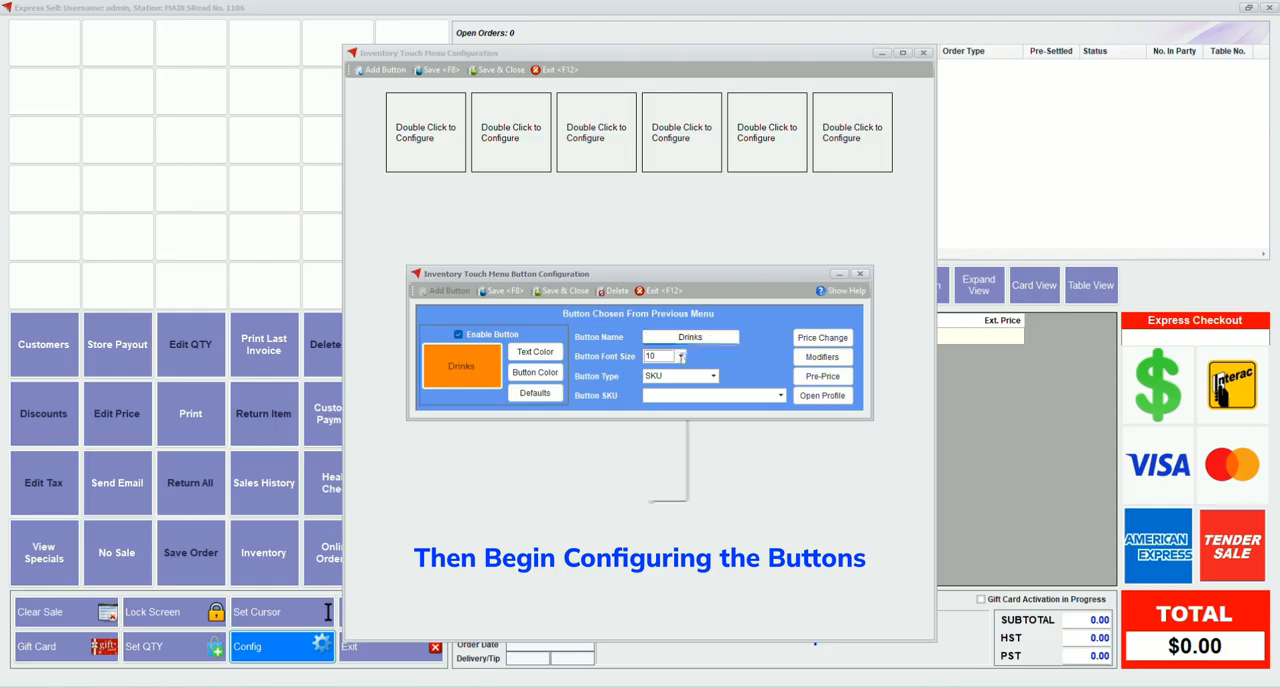
pyautogui.click(652, 415)
pyautogui.click(713, 377)
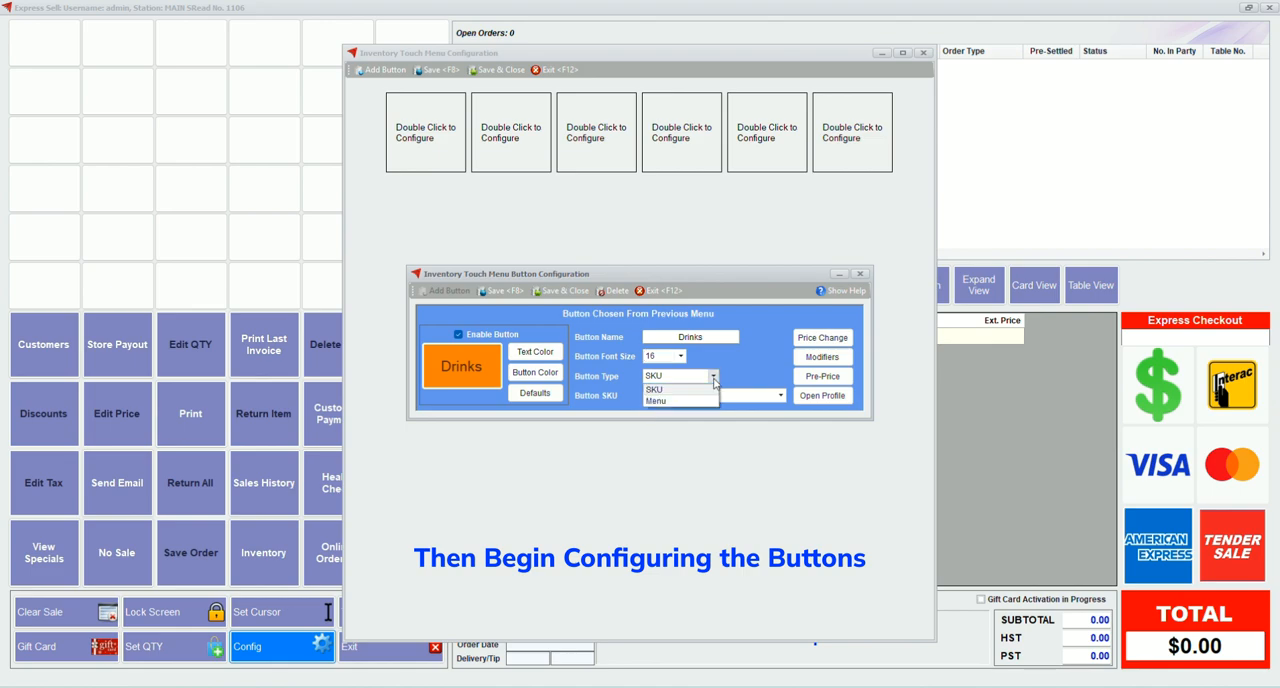
pyautogui.click(660, 401)
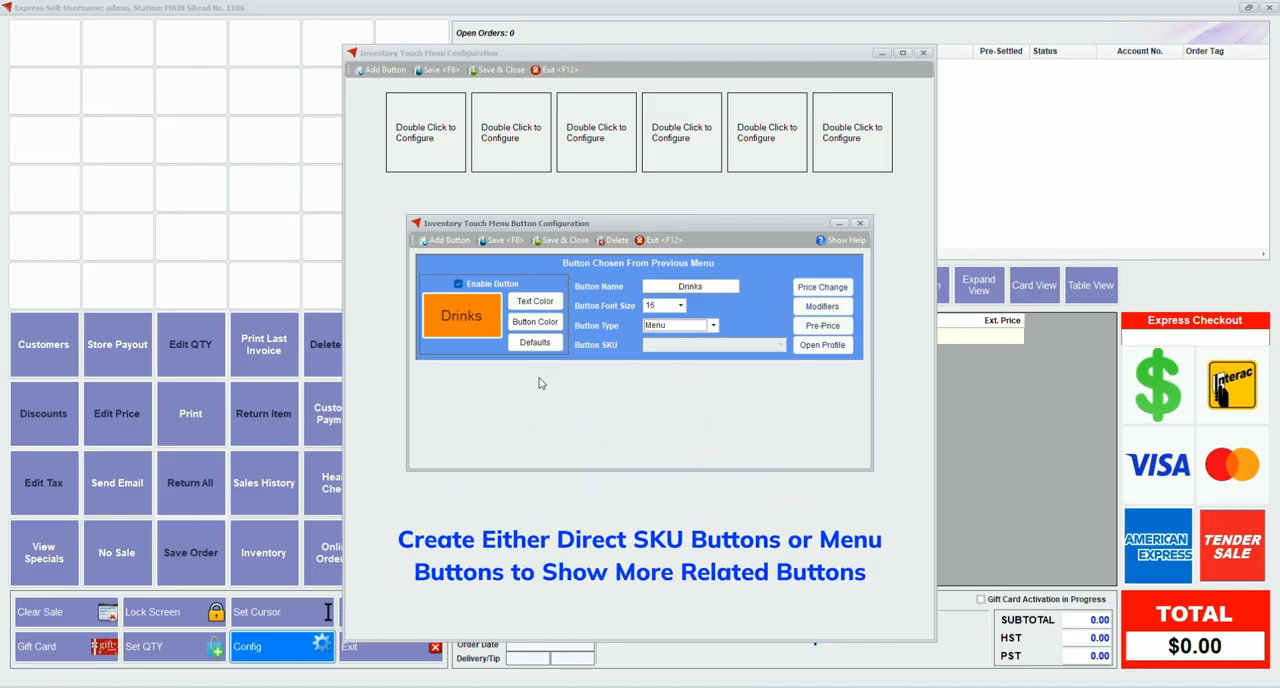
# Add a button inside the Drinks menu, enable it and colour it blue
pyautogui.click(445, 241)
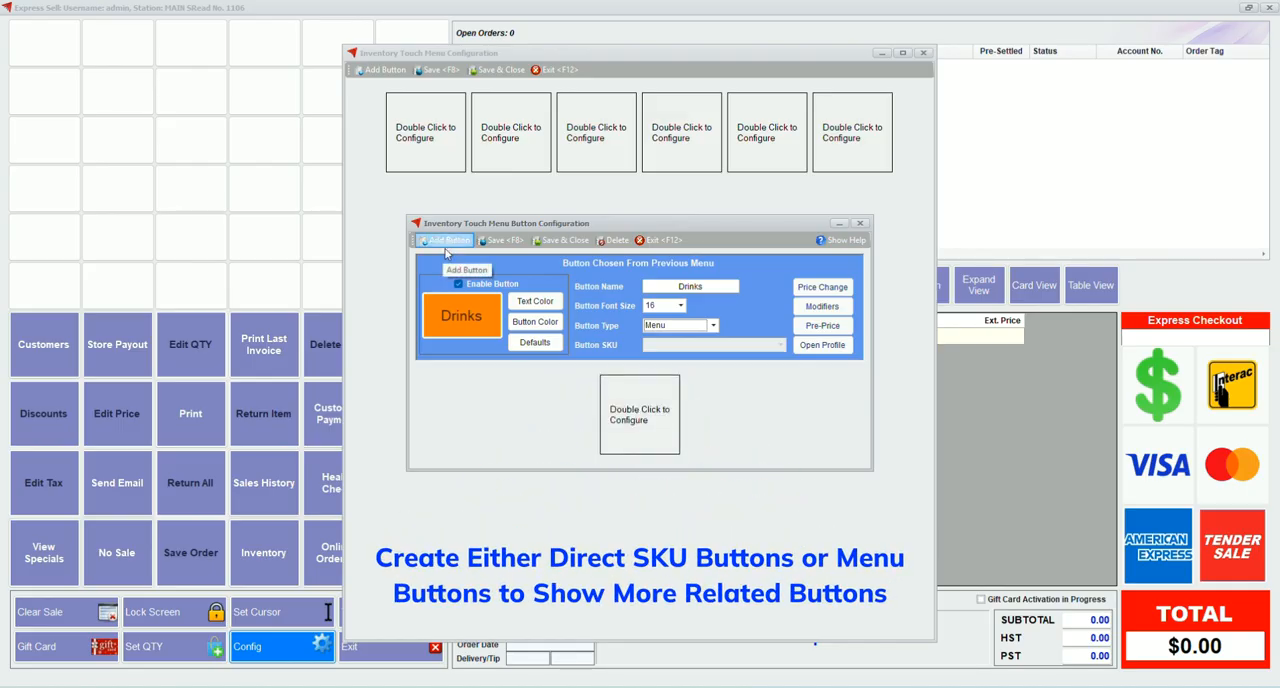
pyautogui.doubleClick(640, 428)
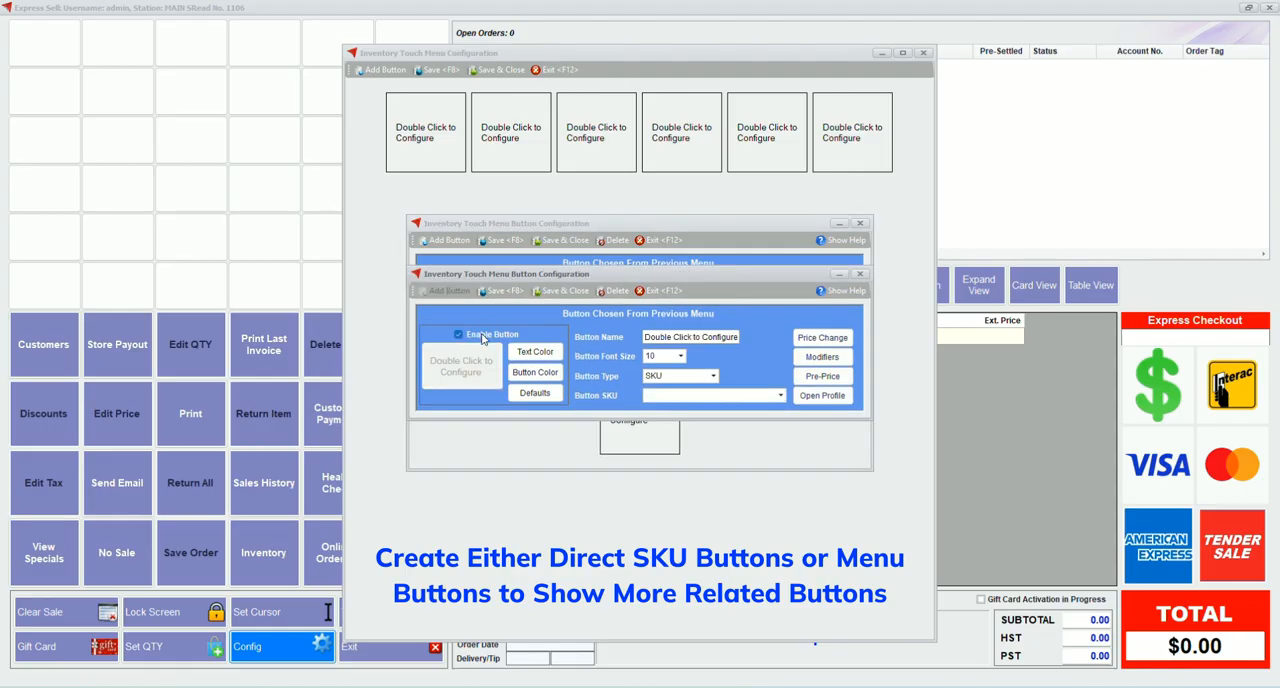
pyautogui.click(540, 372)
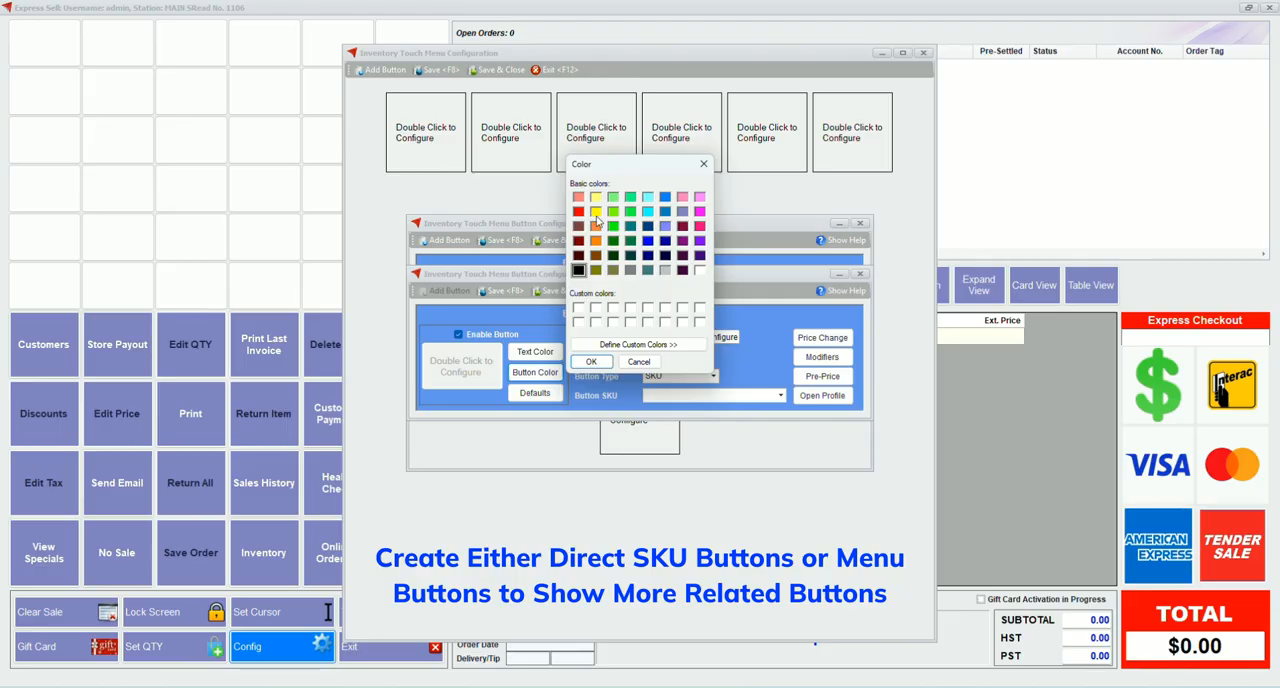
pyautogui.click(647, 241)
pyautogui.click(590, 361)
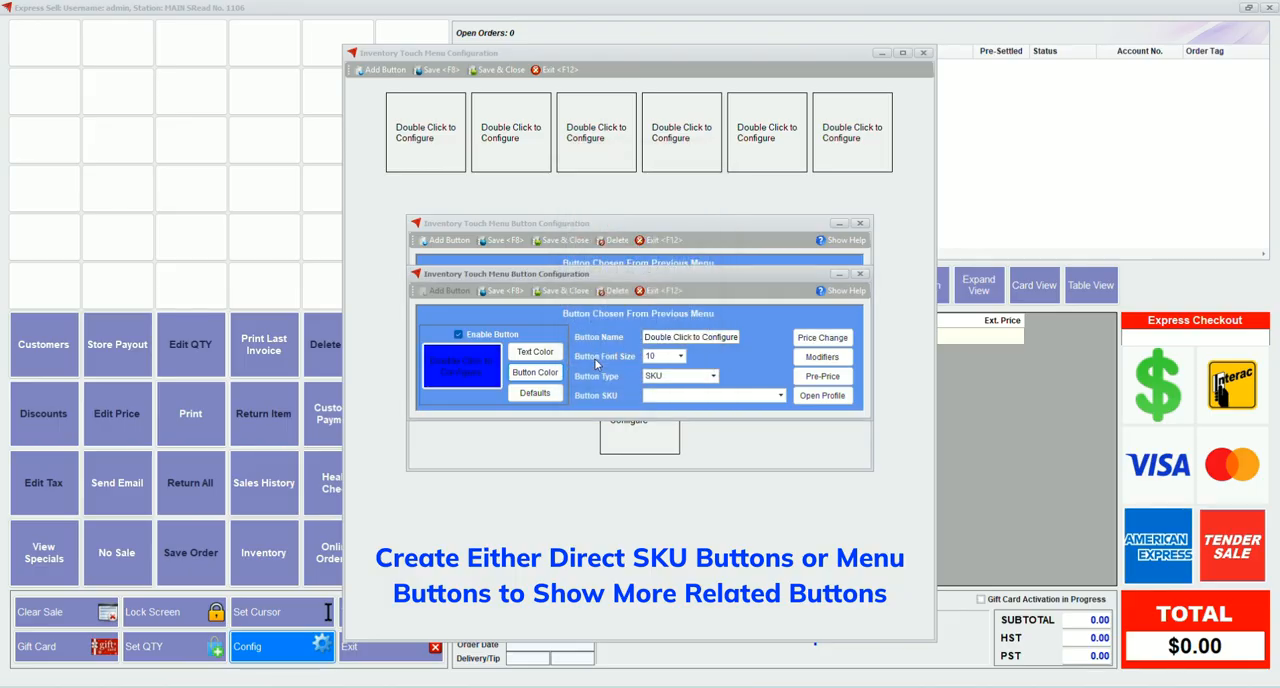
# Name the blue button Coffee with font size 16, link it to SKU C123, and save and close it
pyautogui.click(649, 338)
pyautogui.hotkey('ctrl', 'a')
pyautogui.write('C')
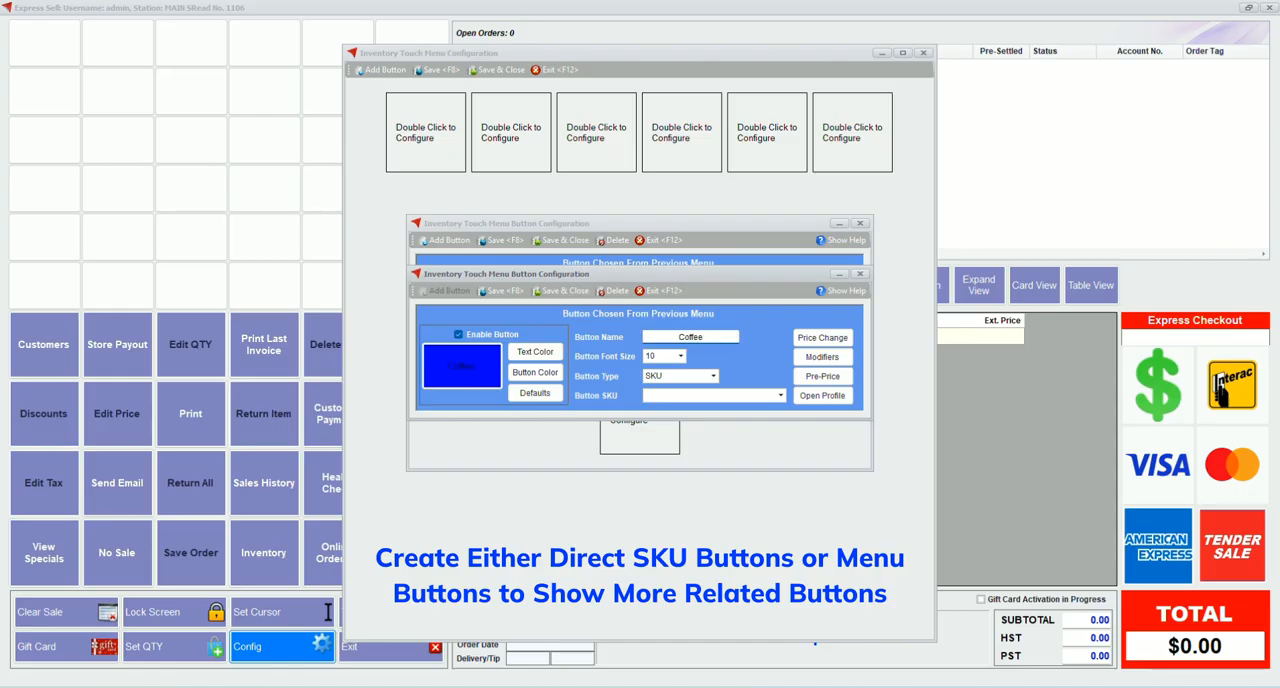
pyautogui.click(680, 356)
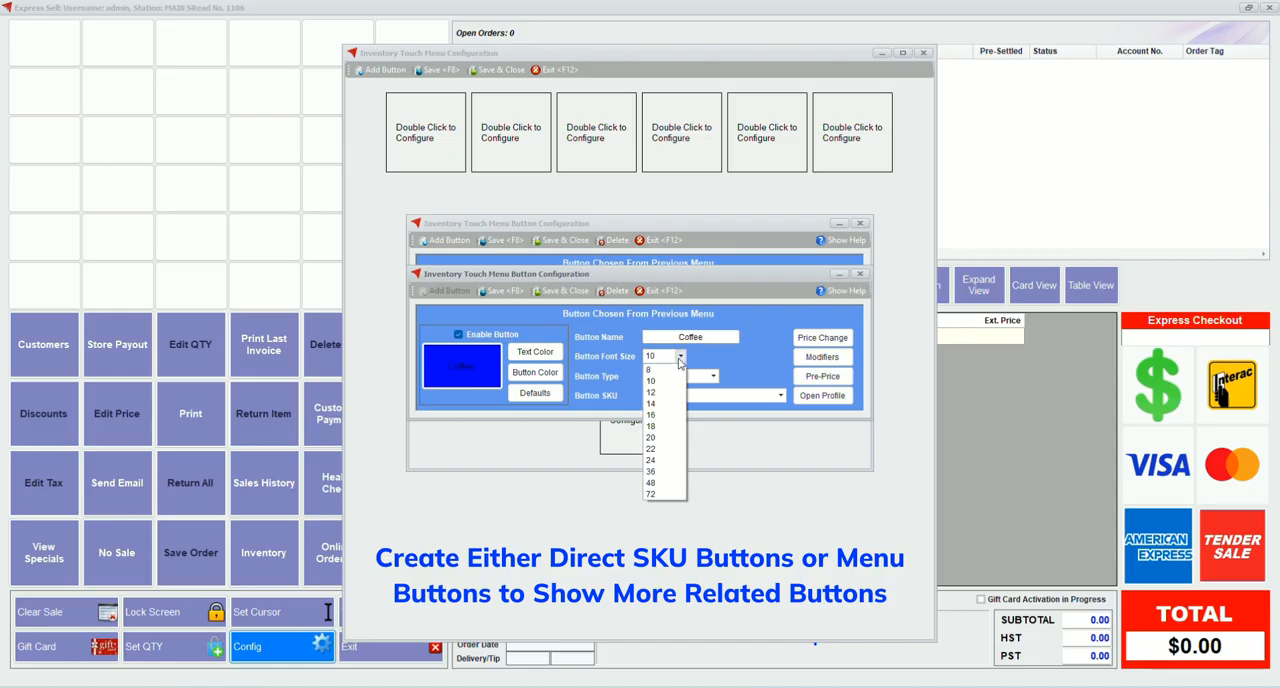
pyautogui.click(662, 414)
pyautogui.click(780, 395)
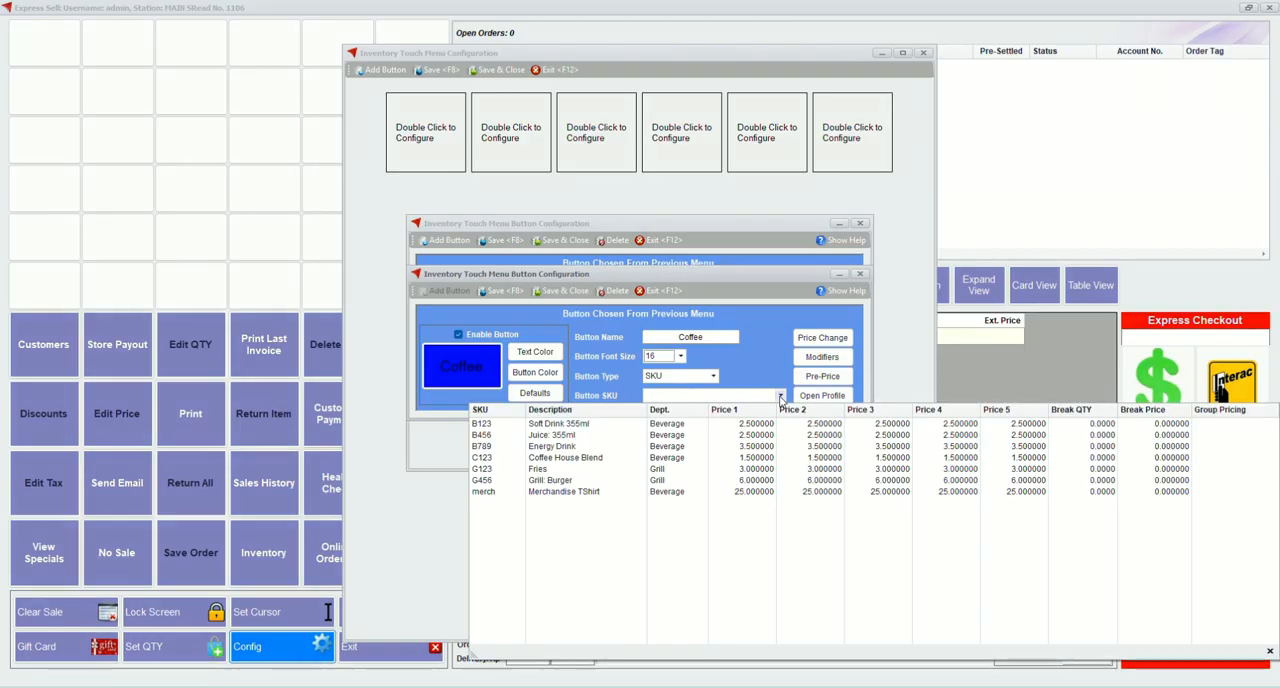
pyautogui.click(600, 459)
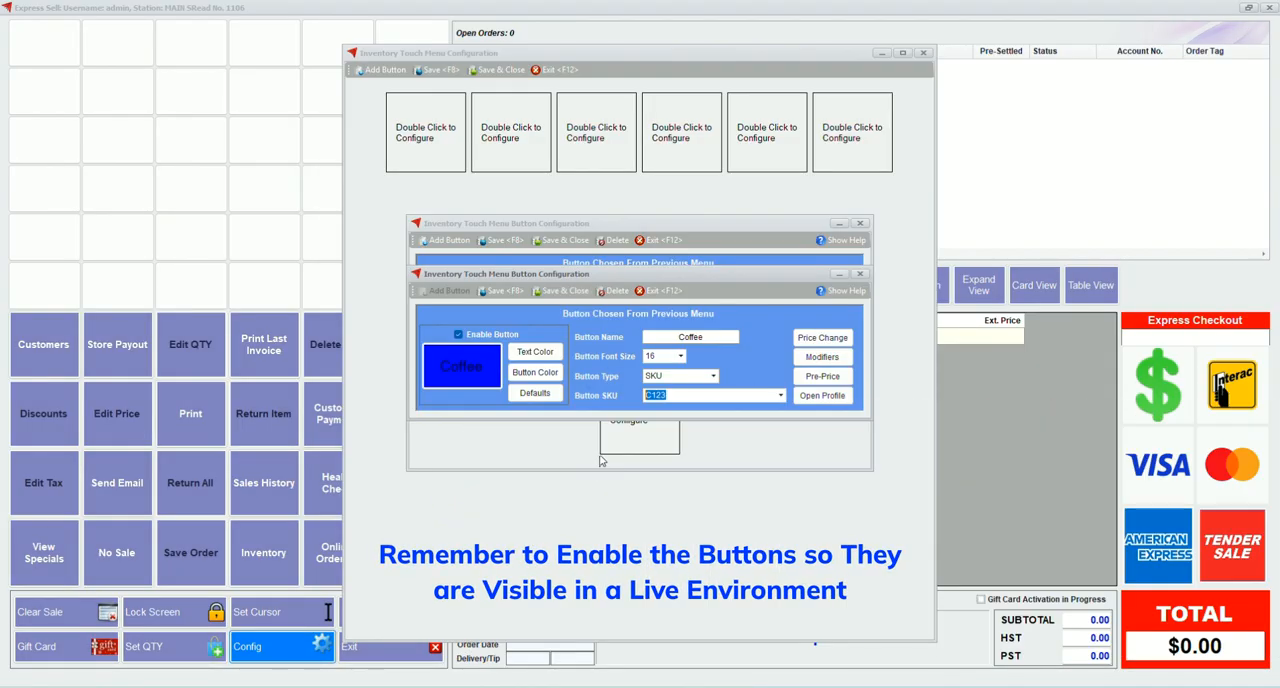
pyautogui.click(561, 291)
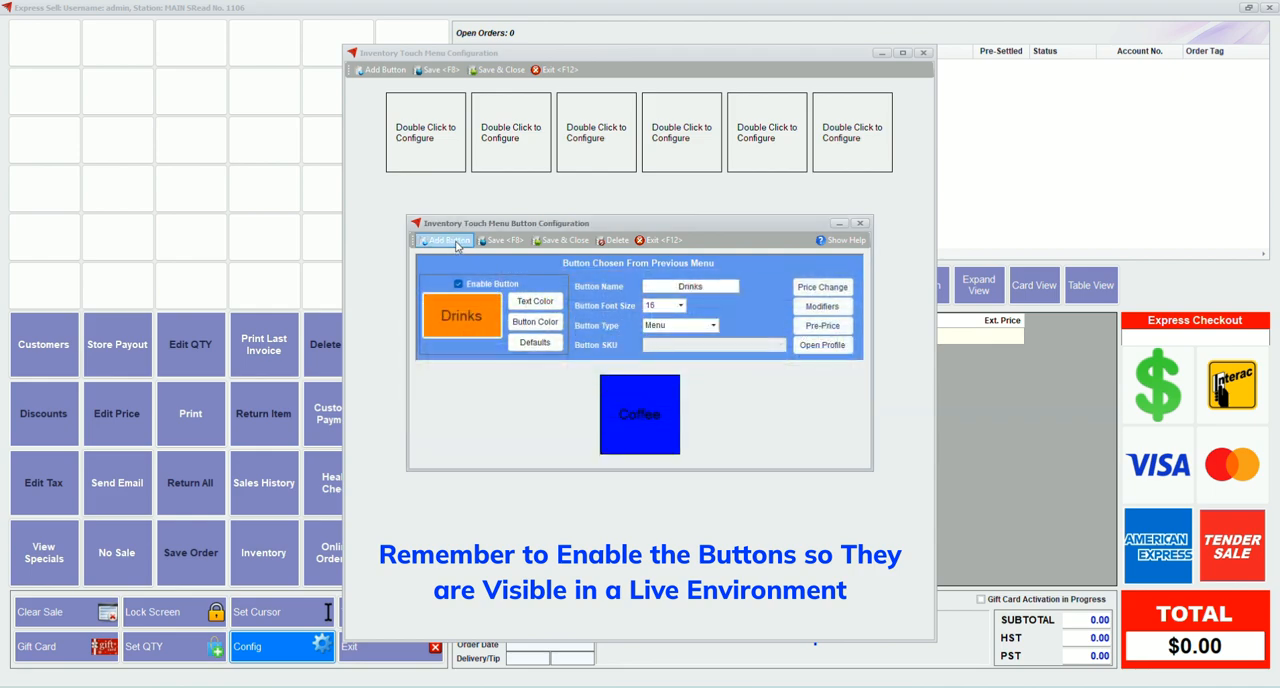
# Add a second button inside the Drinks menu, enable it and colour it green
pyautogui.doubleClick(680, 422)
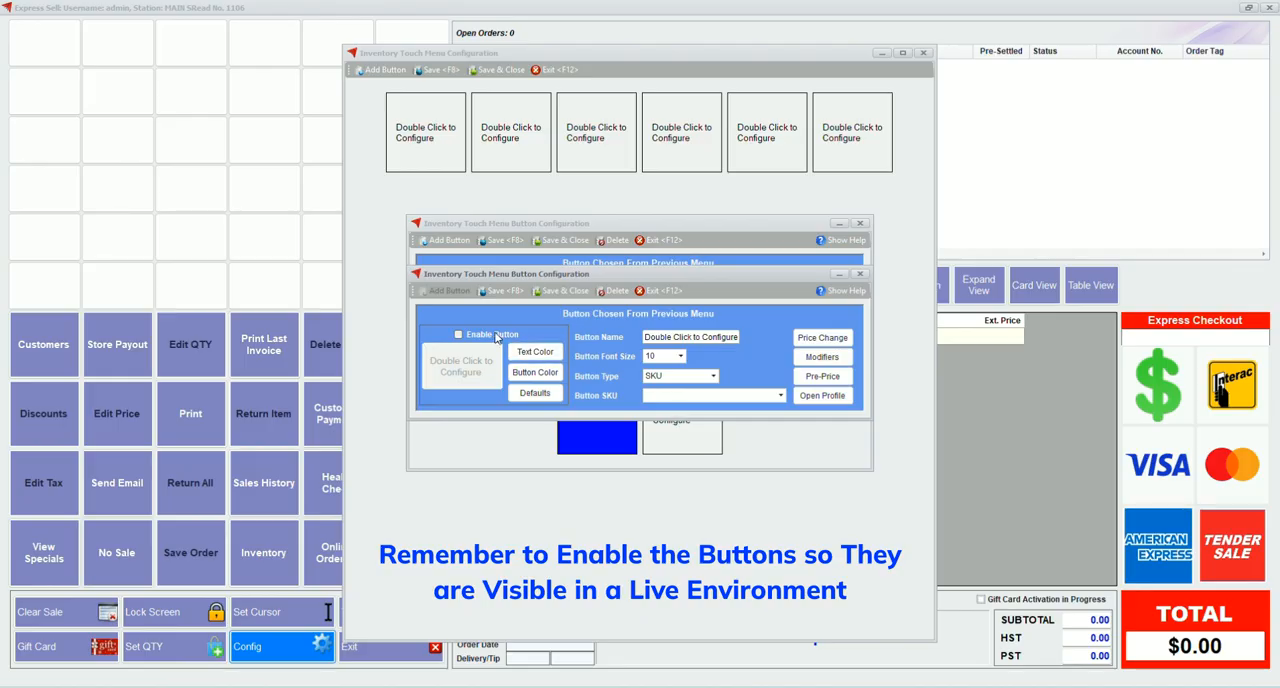
pyautogui.click(535, 372)
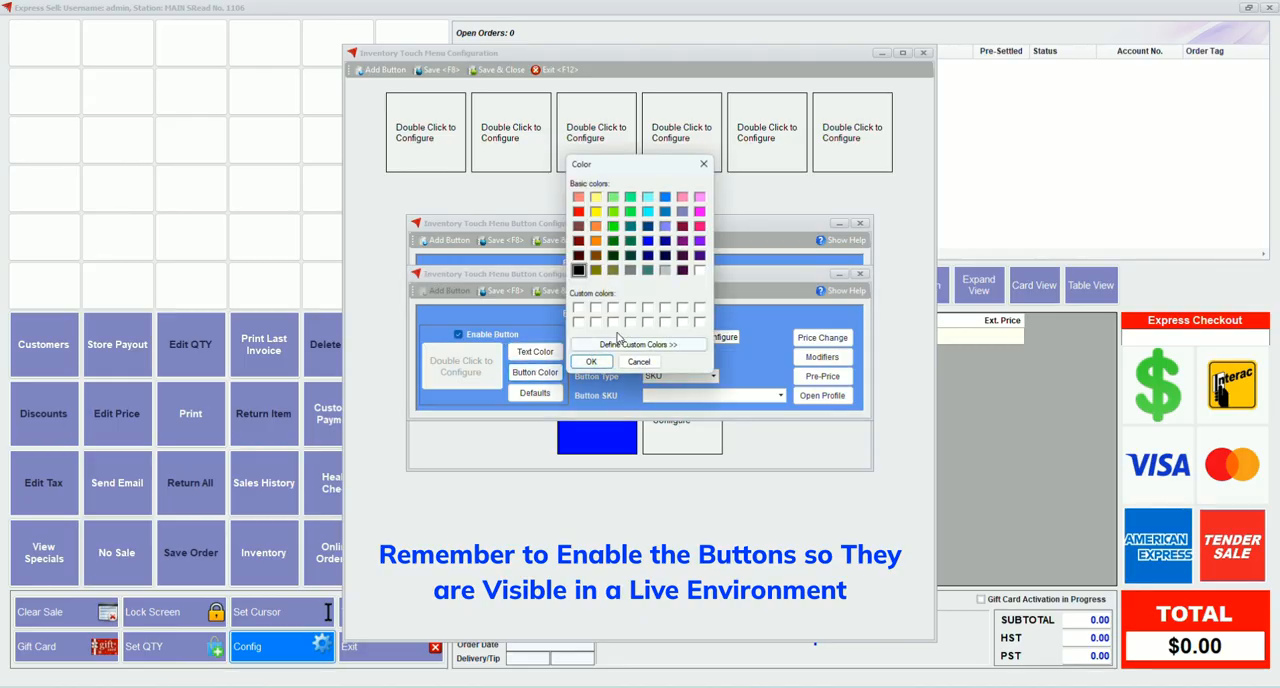
pyautogui.click(613, 226)
pyautogui.click(592, 362)
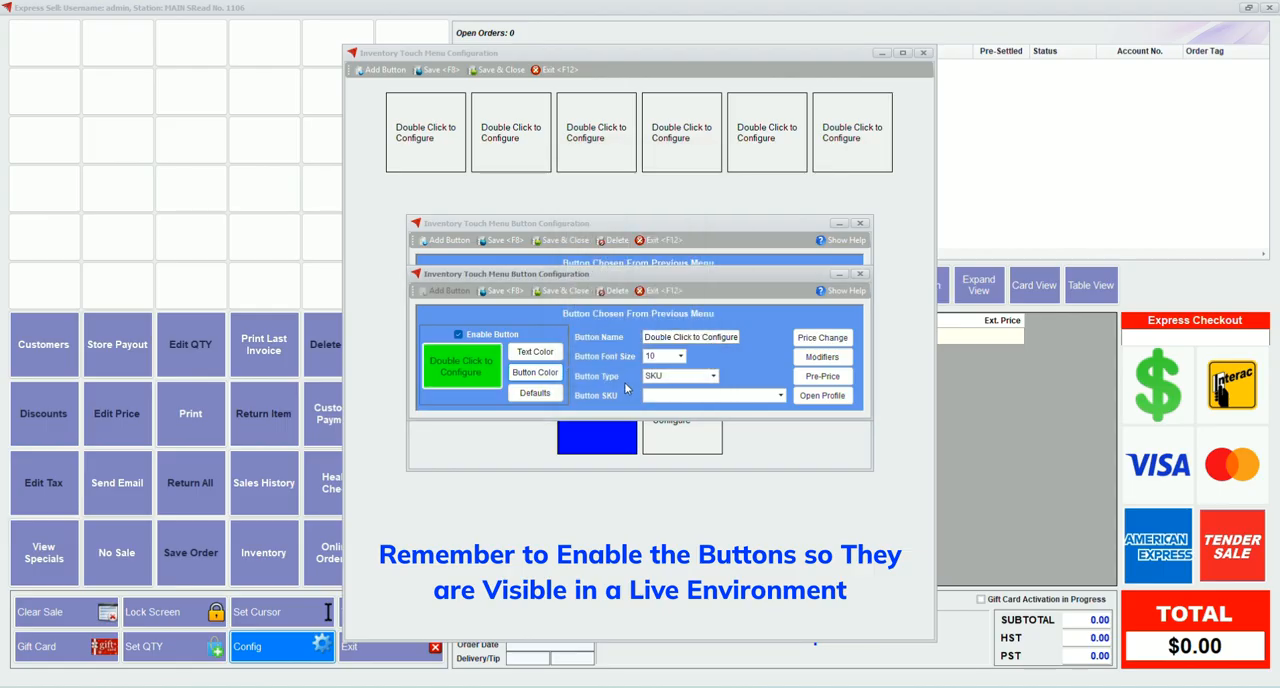
# Name the green button Juice with font size 16, link it to SKU B456, and save and close it
pyautogui.tripleClick(677, 338)
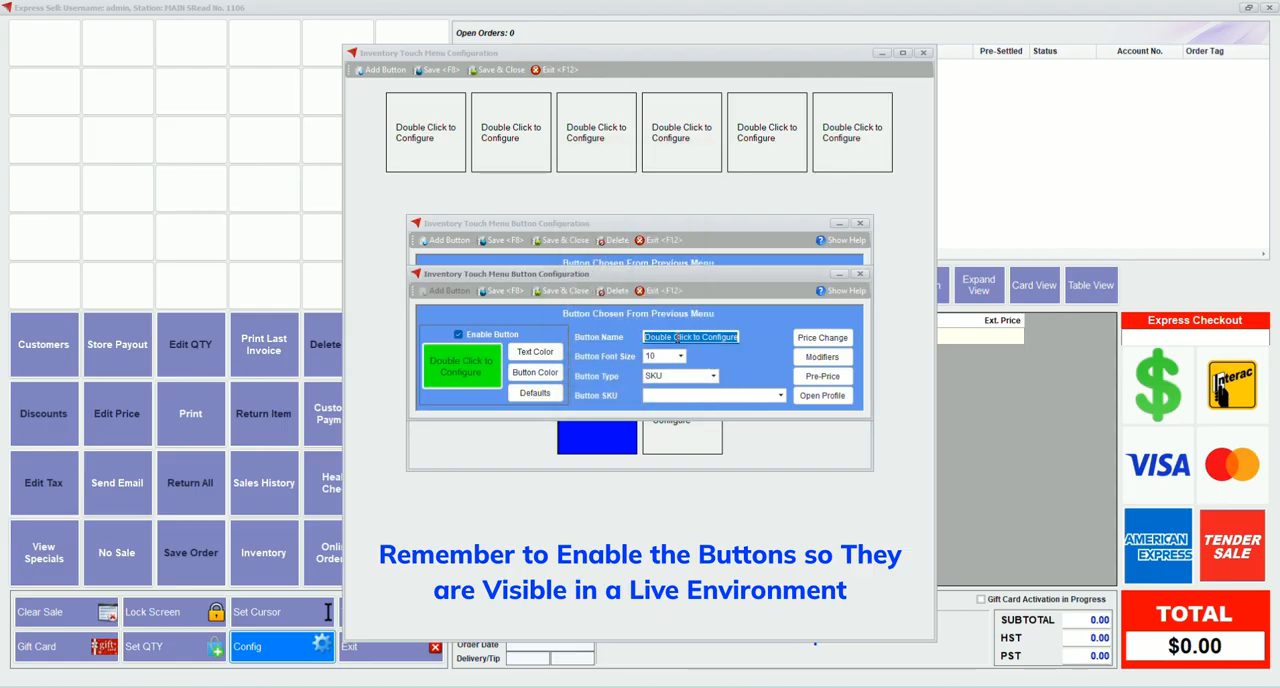
pyautogui.write('Juice')
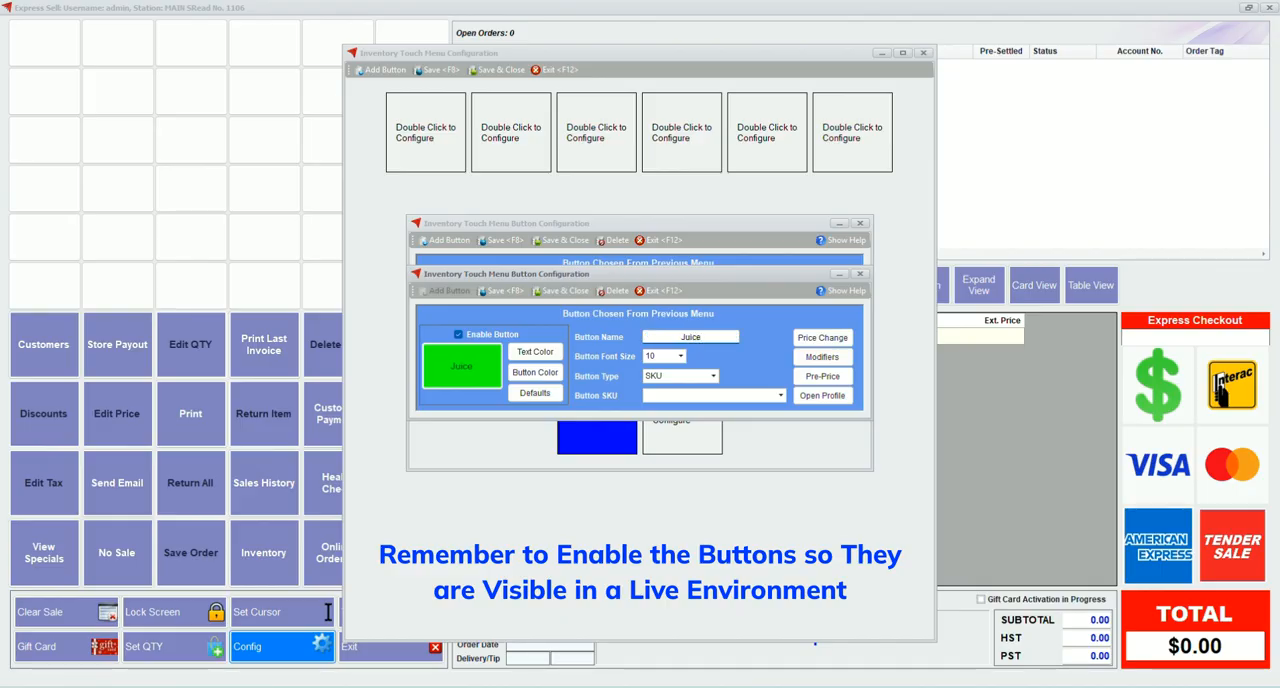
pyautogui.click(680, 356)
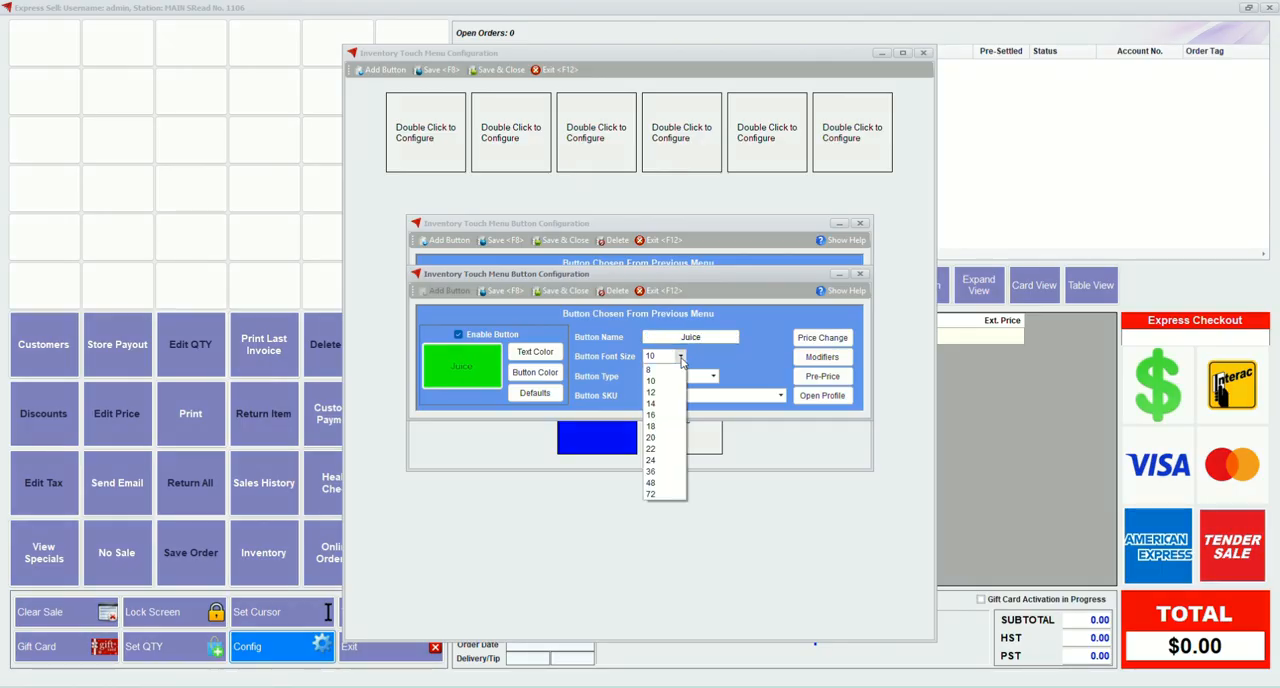
pyautogui.click(659, 415)
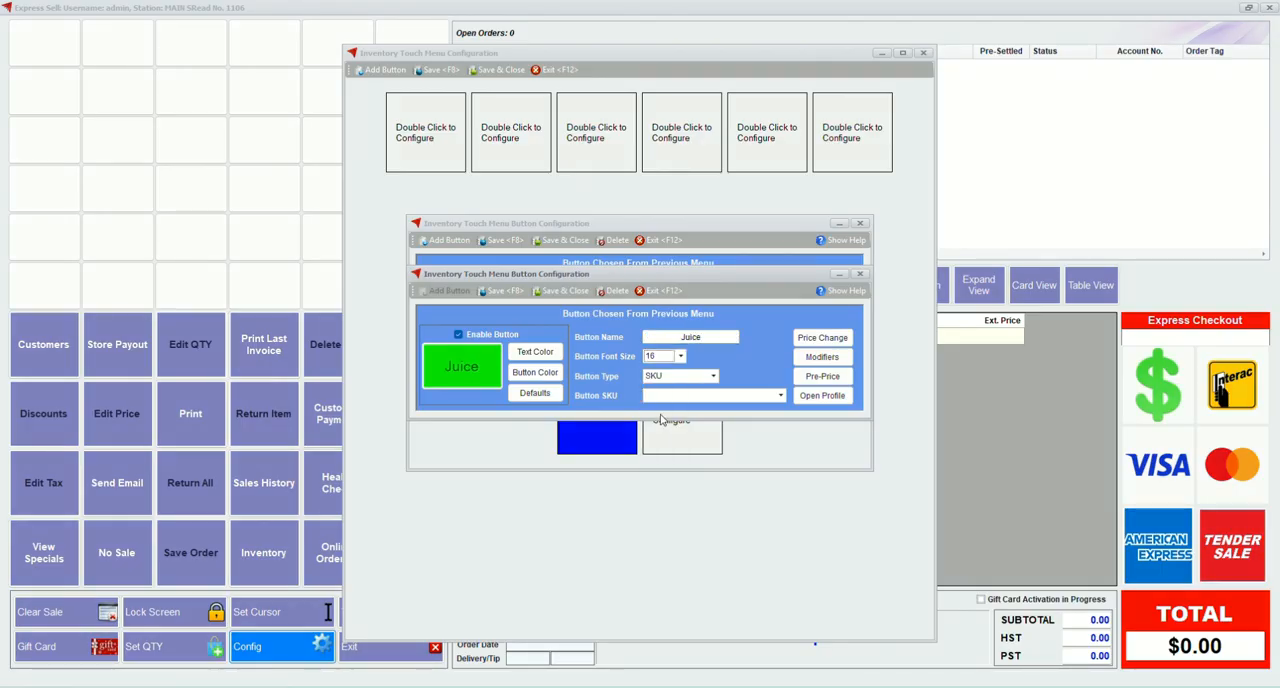
pyautogui.click(780, 395)
pyautogui.click(693, 437)
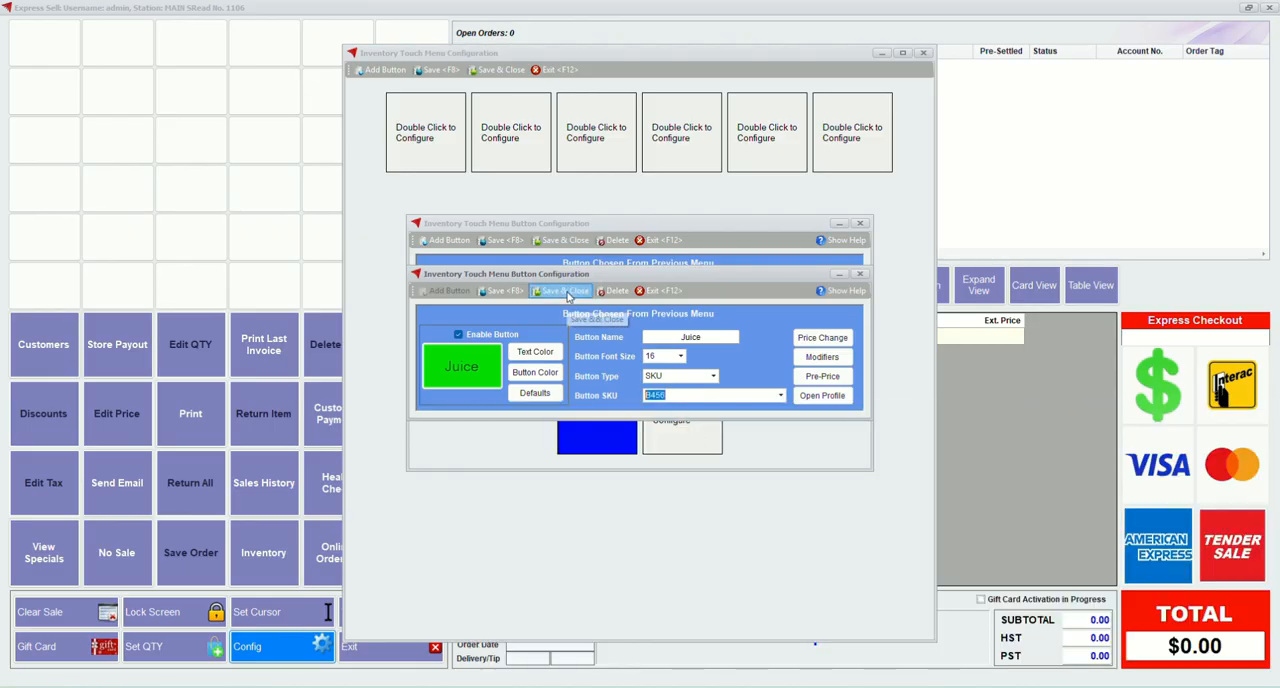
pyautogui.click(567, 291)
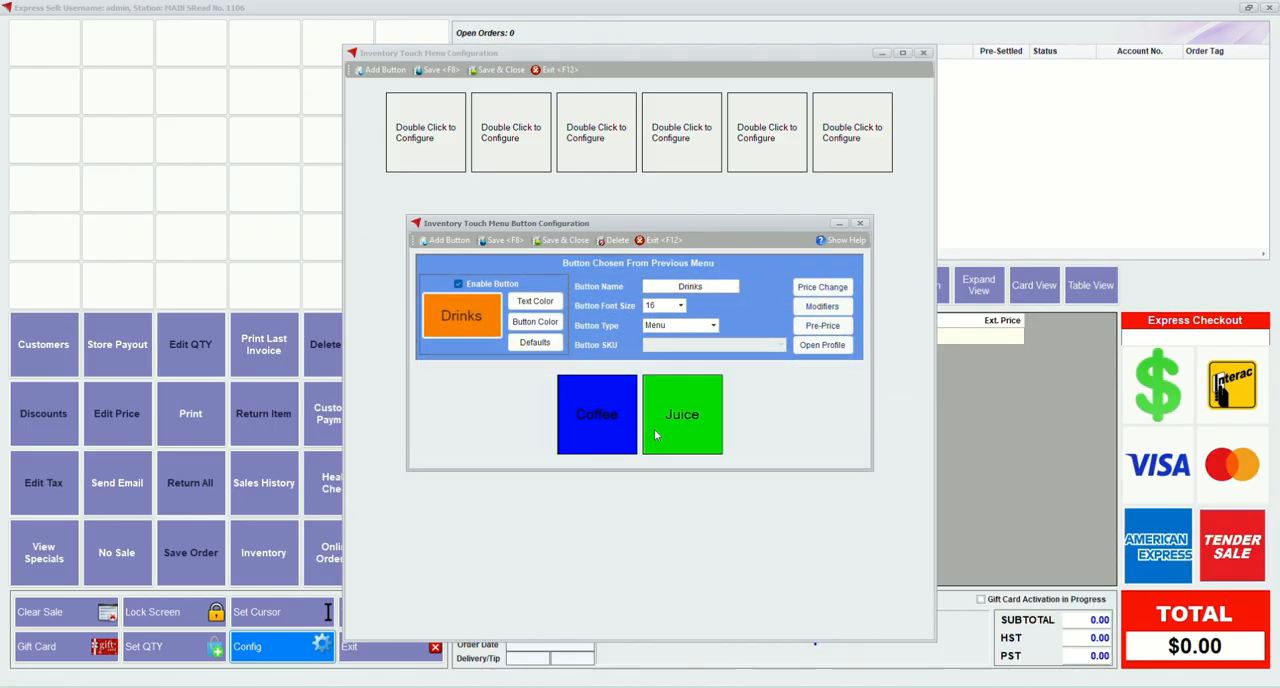
# Save and close the Drinks button and the inventory touch menu, and reopen the inventory menu button configuration
pyautogui.click(565, 240)
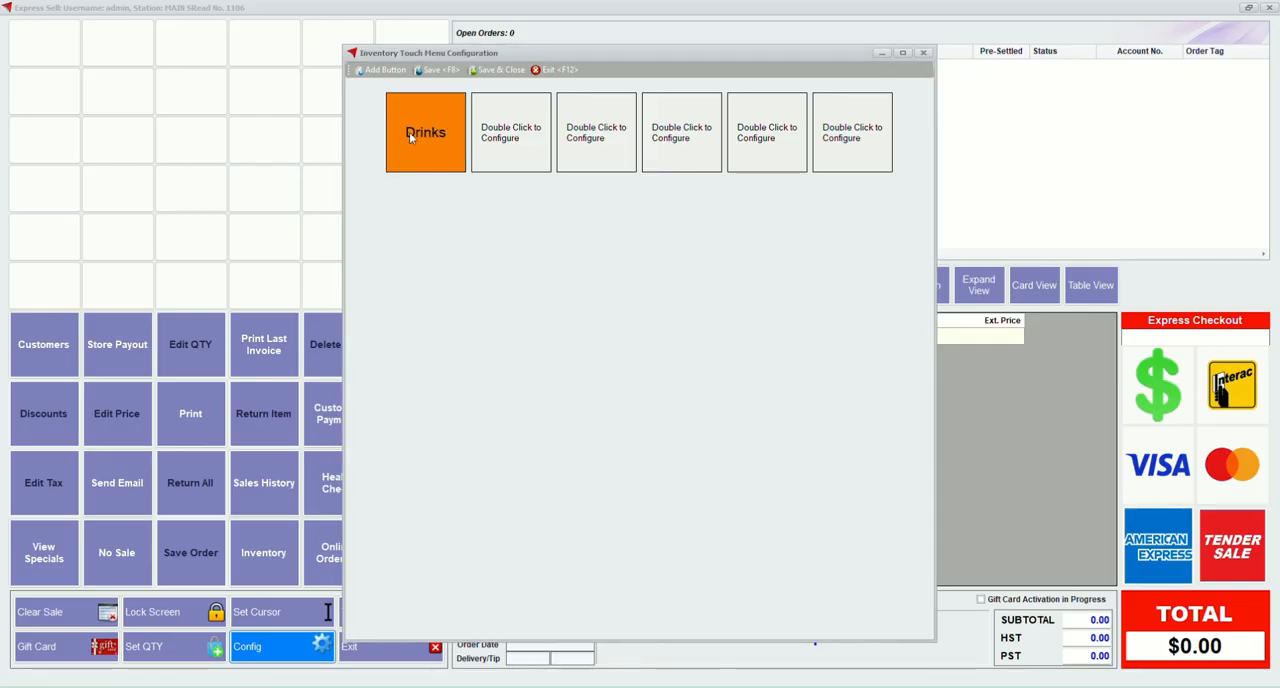
pyautogui.click(499, 70)
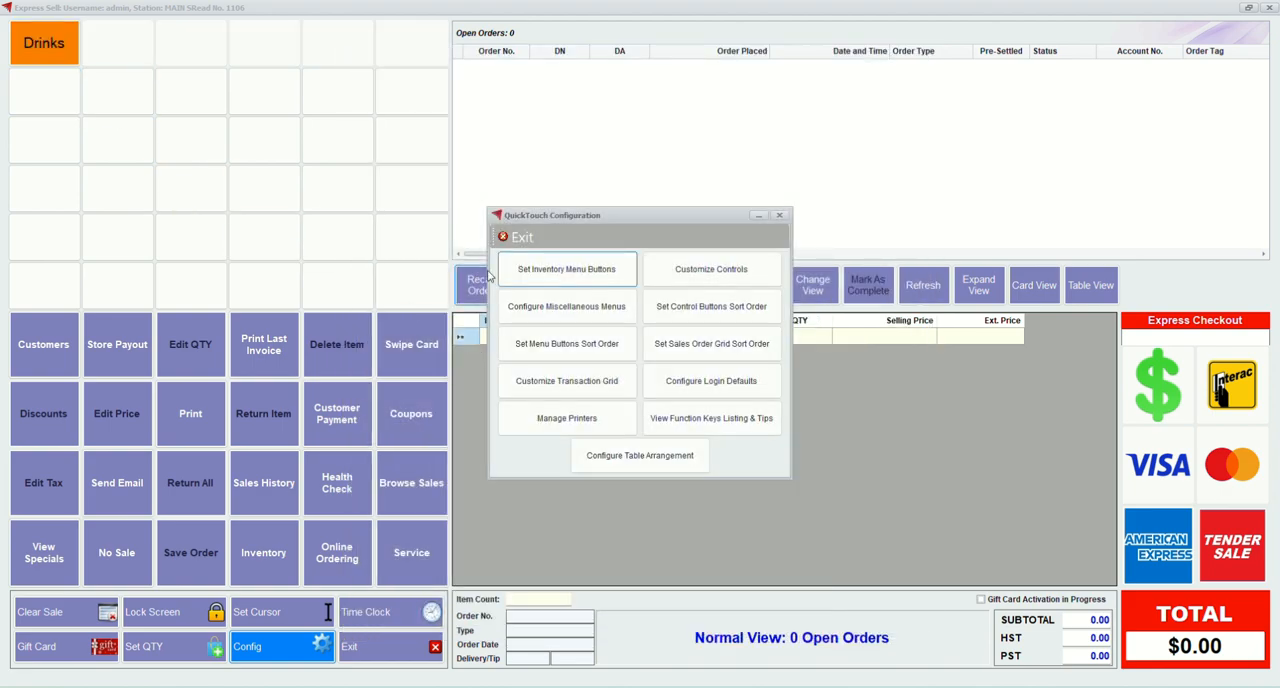
pyautogui.click(561, 272)
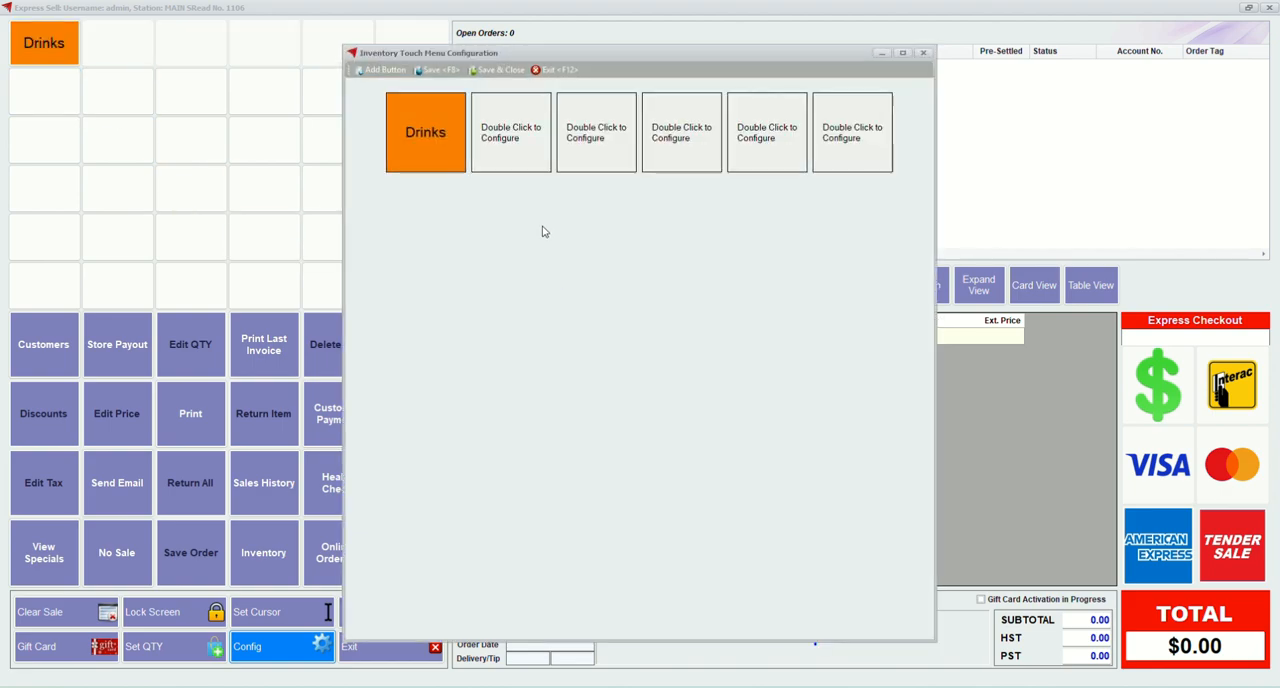
# Enable the second primary button, name it Grill, set its font size to 16 and its type to Menu
pyautogui.doubleClick(506, 141)
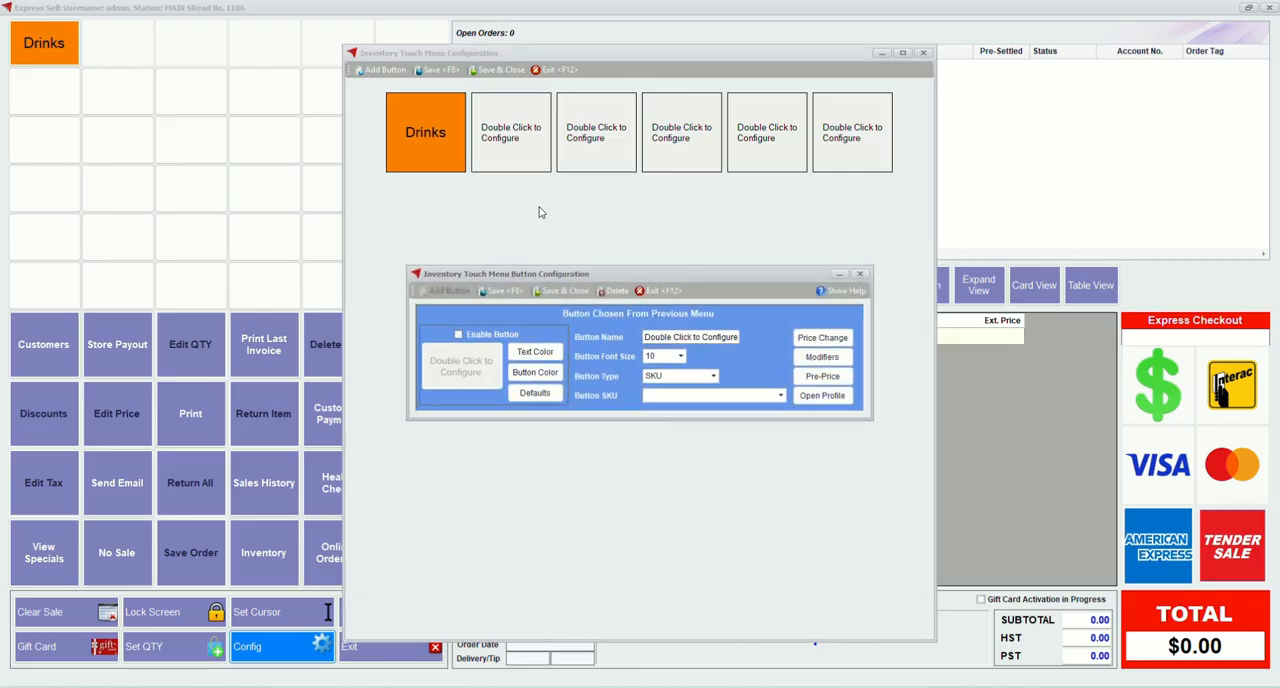
pyautogui.click(505, 338)
pyautogui.click(725, 340)
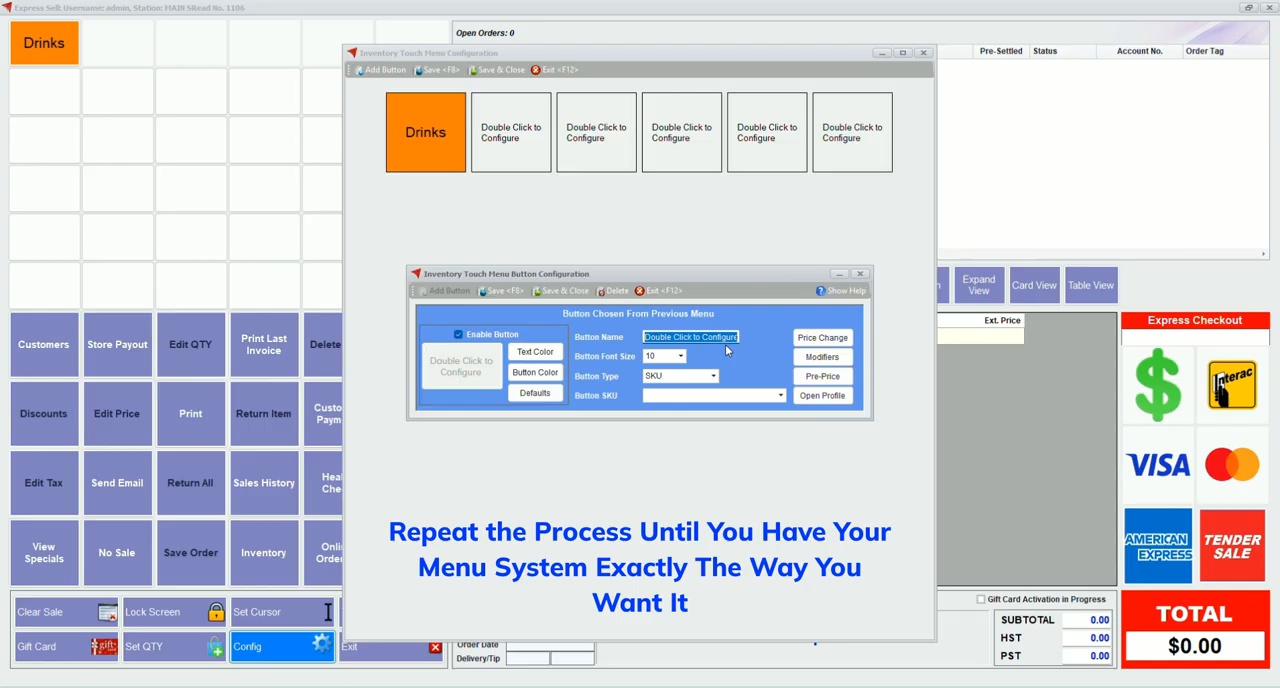
pyautogui.write('Grill')
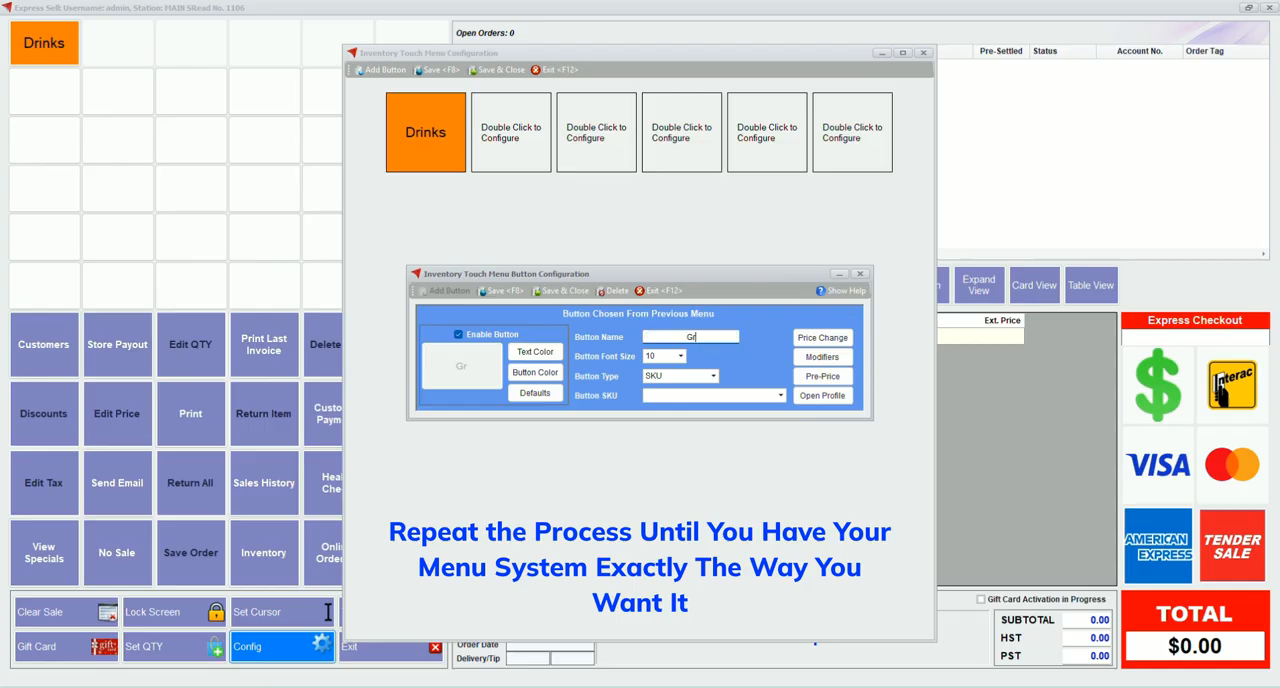
pyautogui.click(680, 356)
pyautogui.click(660, 415)
pyautogui.click(713, 376)
pyautogui.click(695, 403)
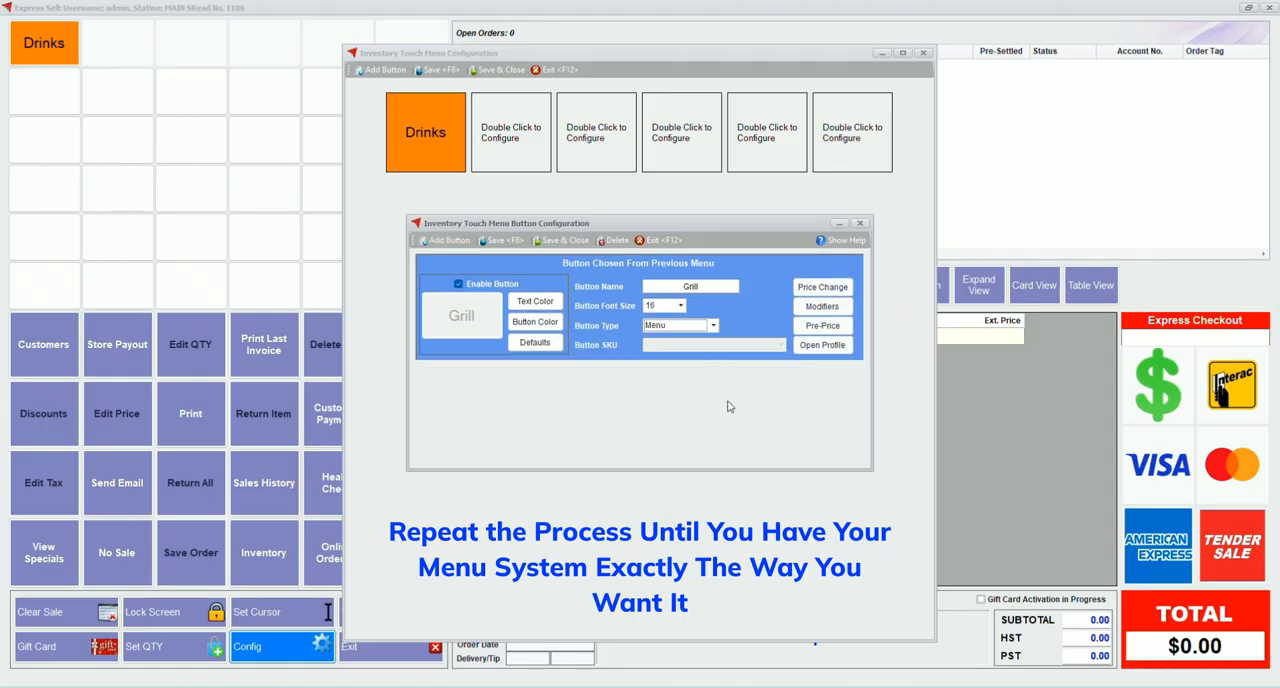
# Add a button inside the Grill menu, name it Burger and set its font size to 16
pyautogui.click(445, 240)
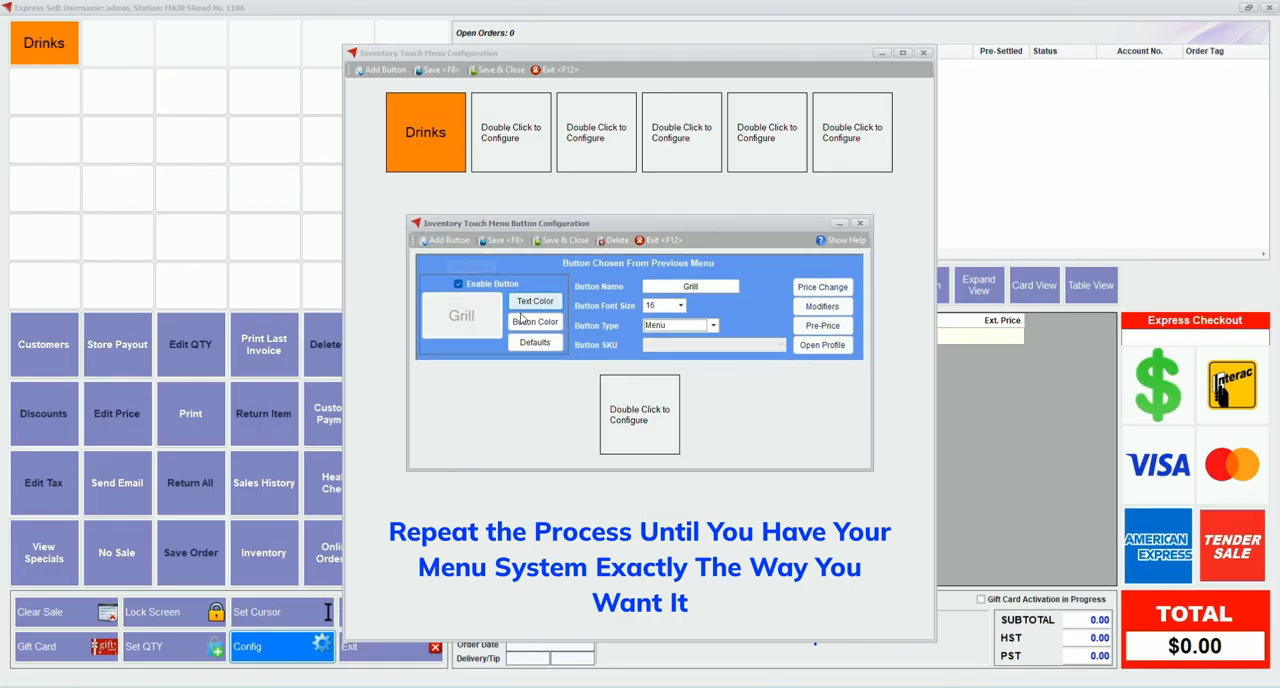
pyautogui.doubleClick(630, 415)
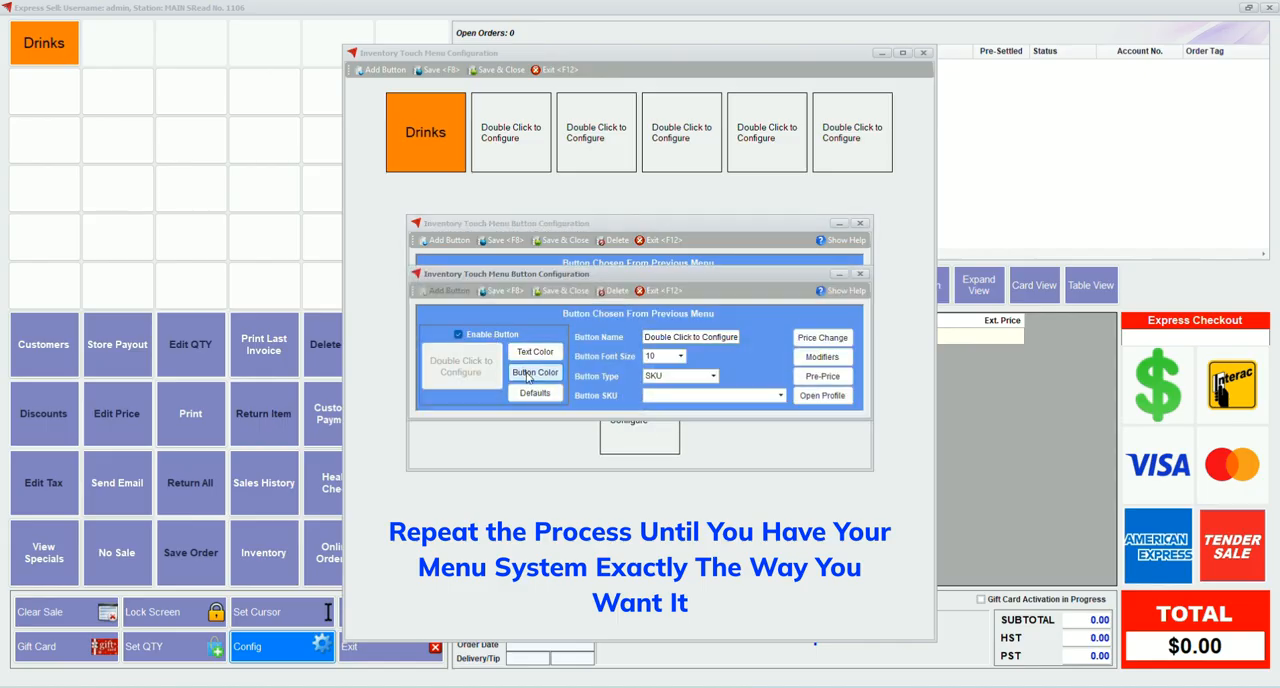
pyautogui.tripleClick(690, 337)
pyautogui.write('burger')
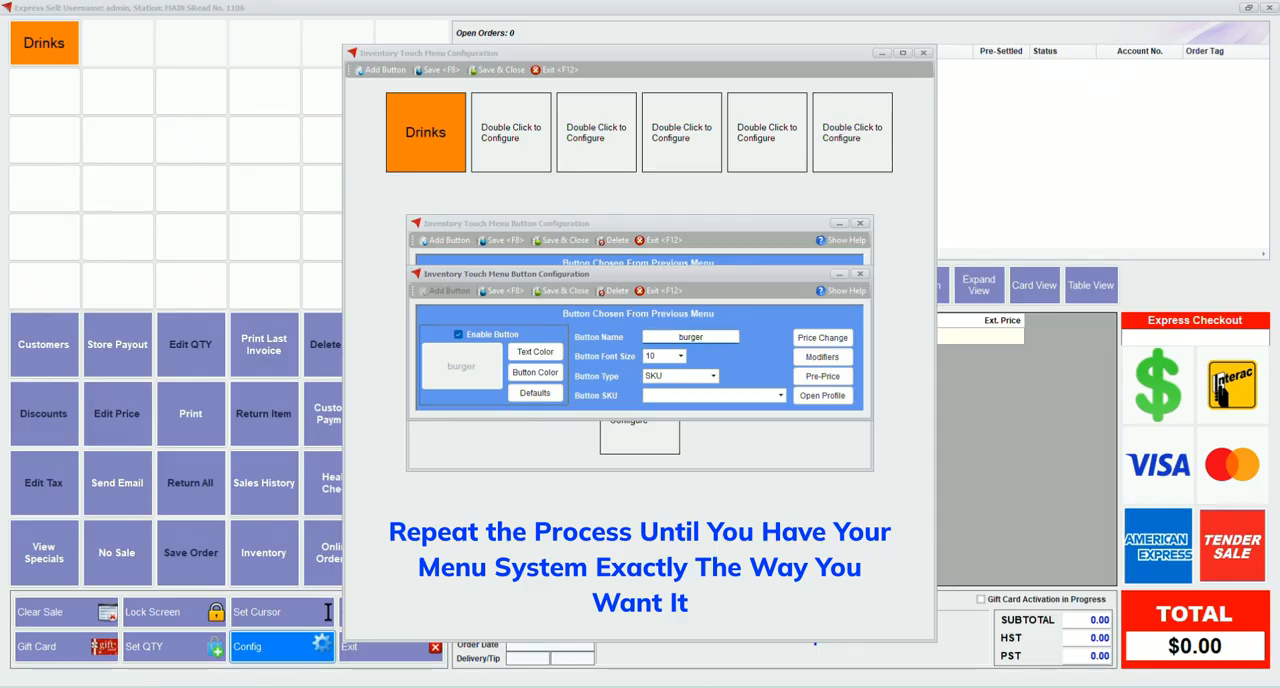
pyautogui.click(680, 356)
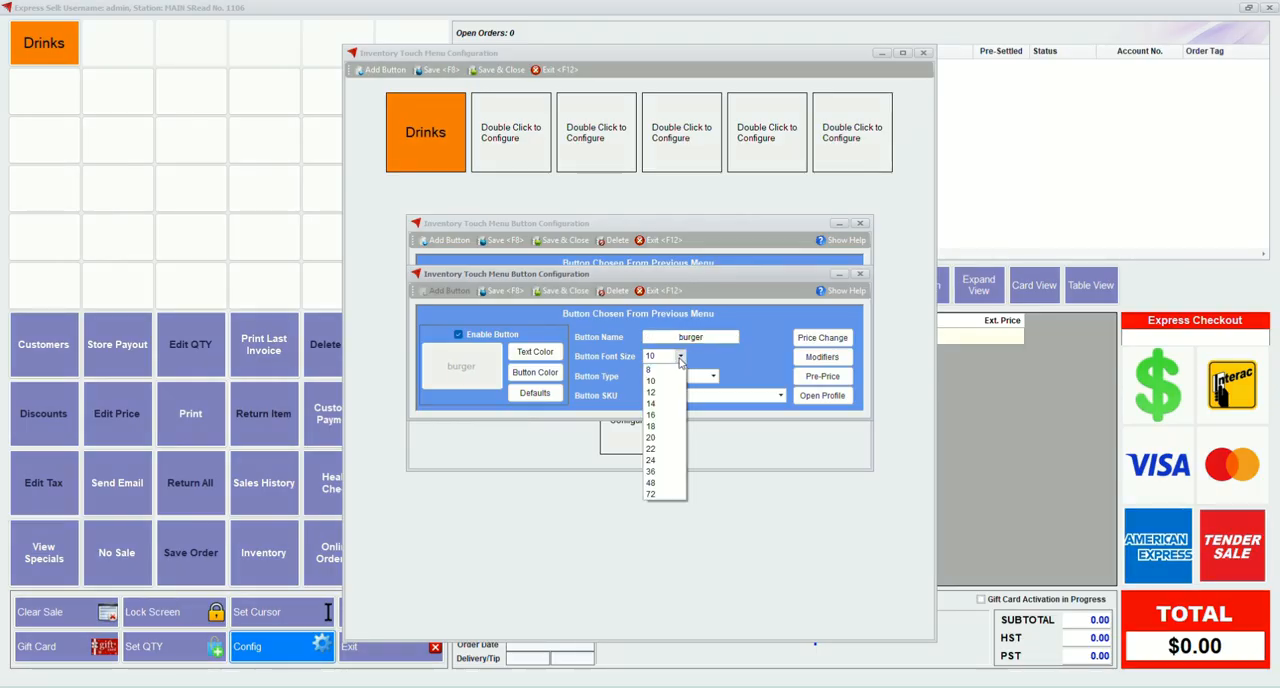
pyautogui.click(659, 414)
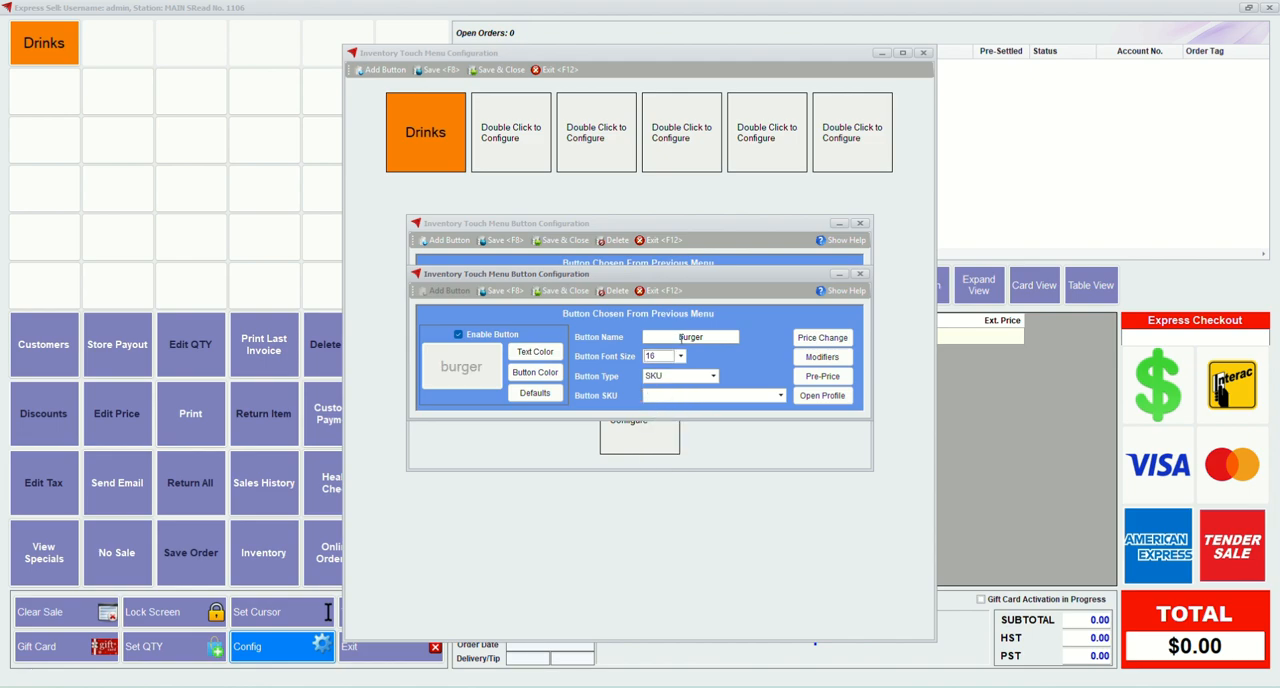
pyautogui.press('Delete')
pyautogui.write('B')
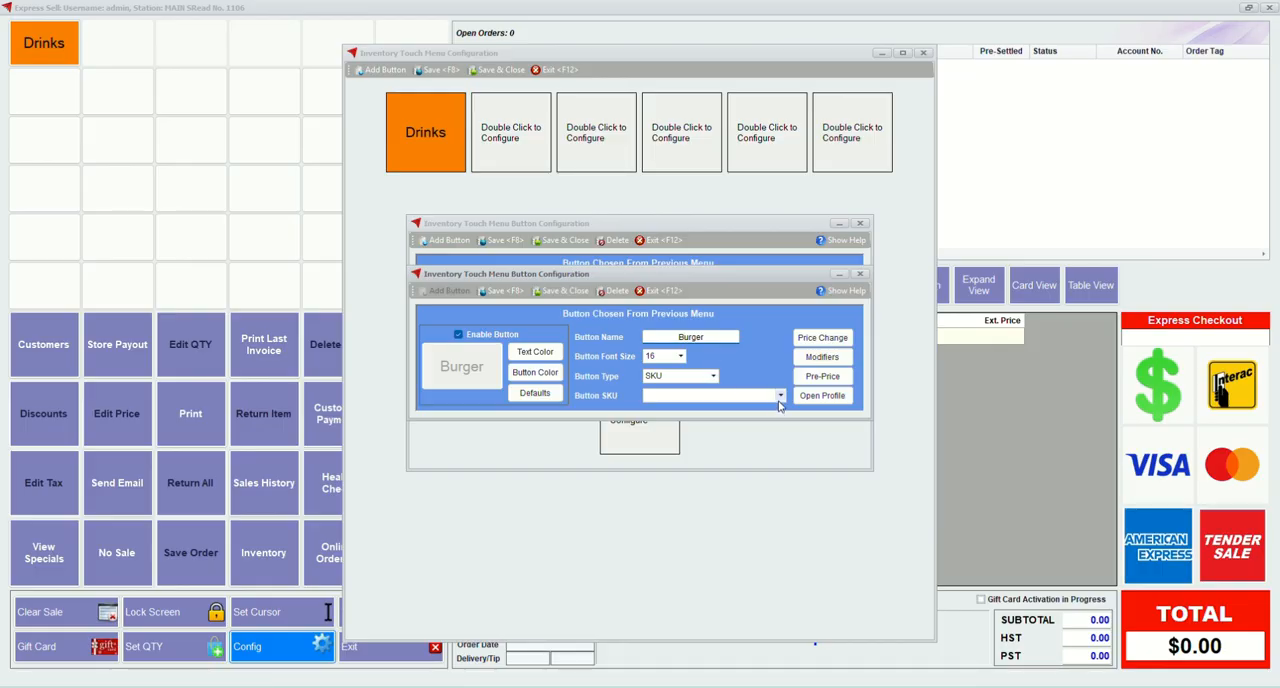
# Link the Burger button to SKU G456, then save and close it
pyautogui.click(780, 396)
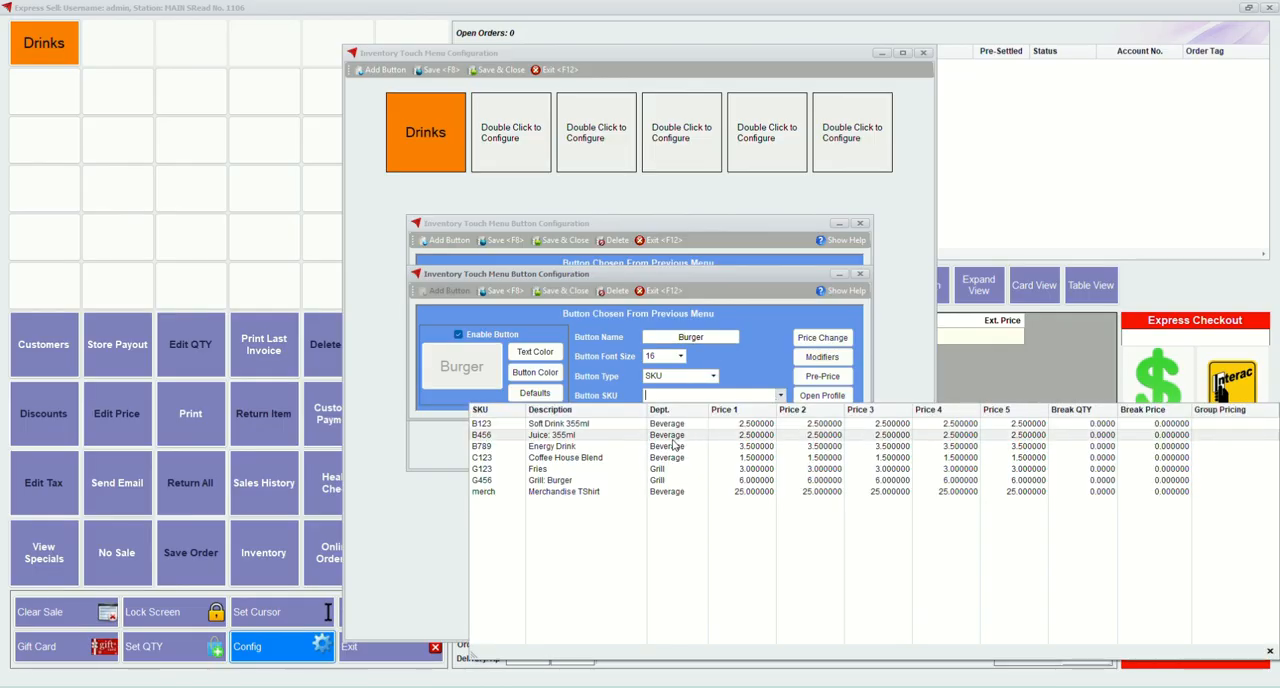
pyautogui.click(591, 480)
pyautogui.click(563, 291)
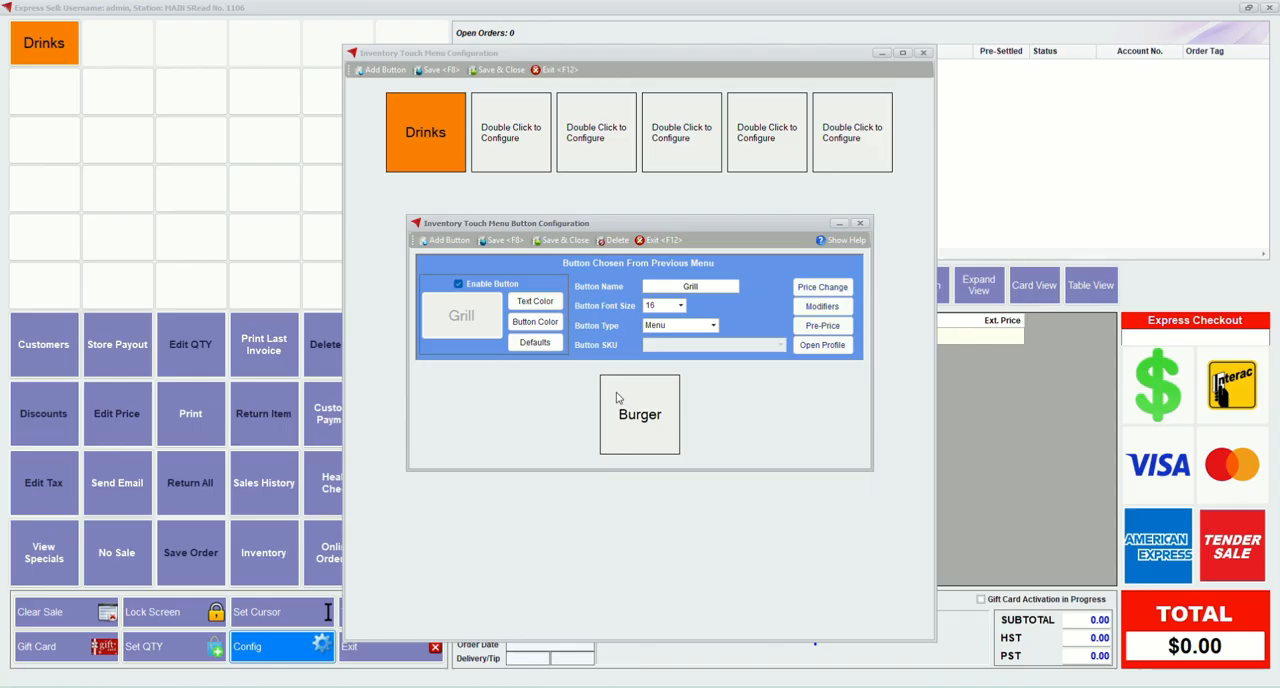
# Add a second button inside the Grill menu named Fries with font size 16, link it to SKU G123, and save and close it
pyautogui.click(437, 243)
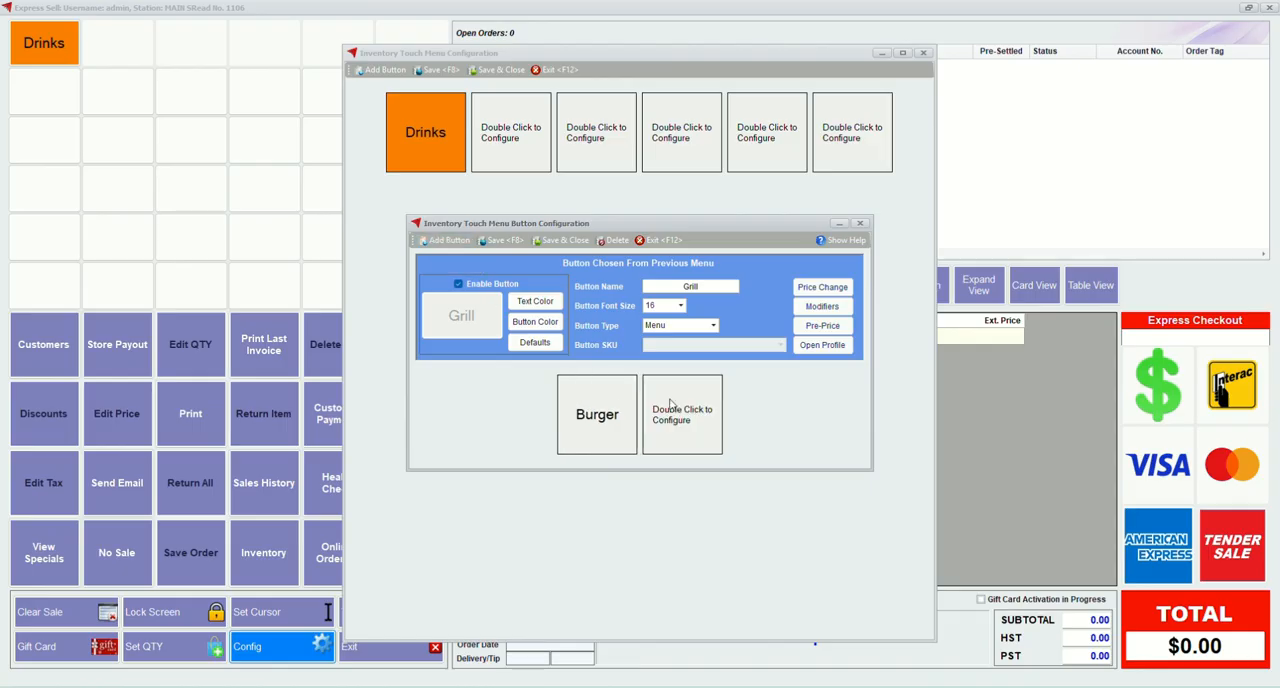
pyautogui.doubleClick(670, 408)
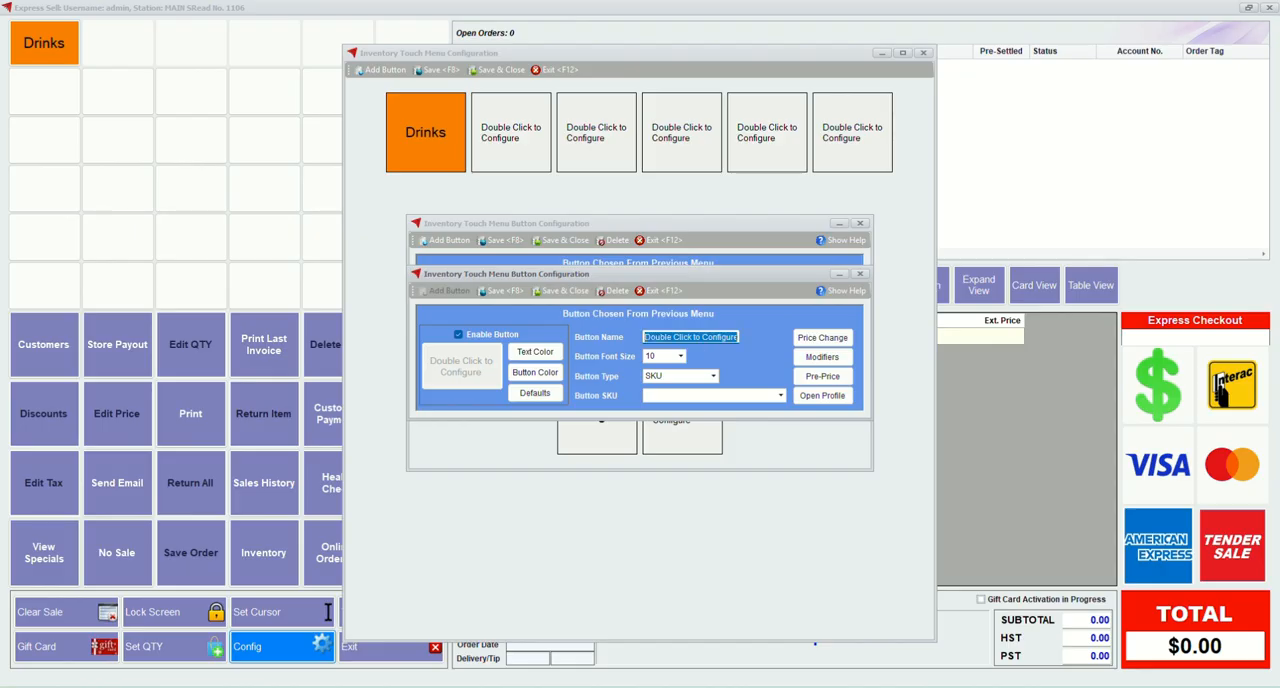
pyautogui.write('Fries')
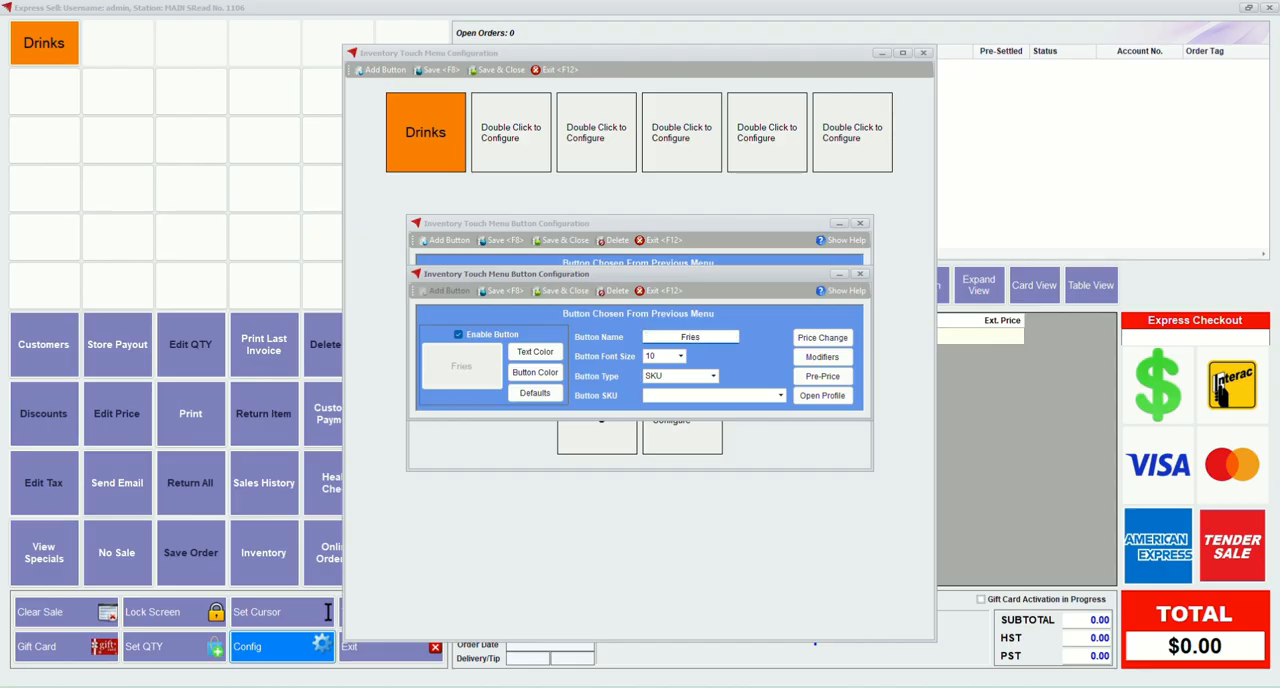
pyautogui.click(680, 356)
pyautogui.click(654, 418)
pyautogui.click(786, 398)
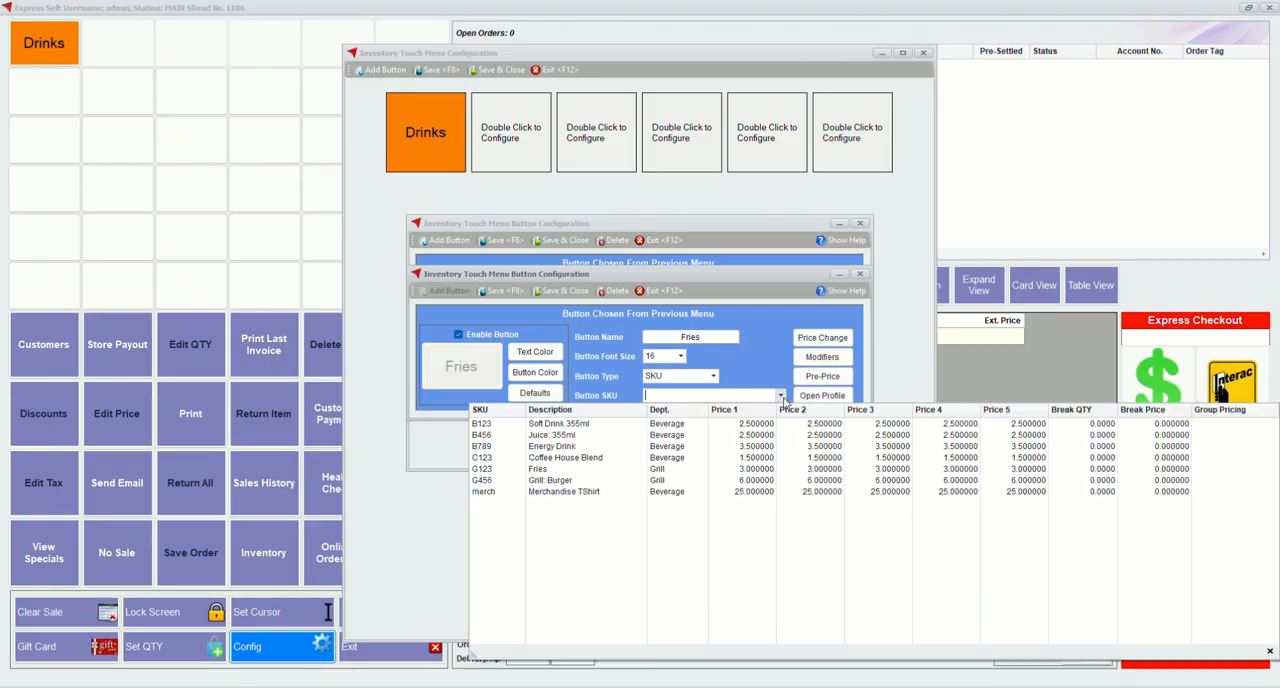
pyautogui.click(575, 476)
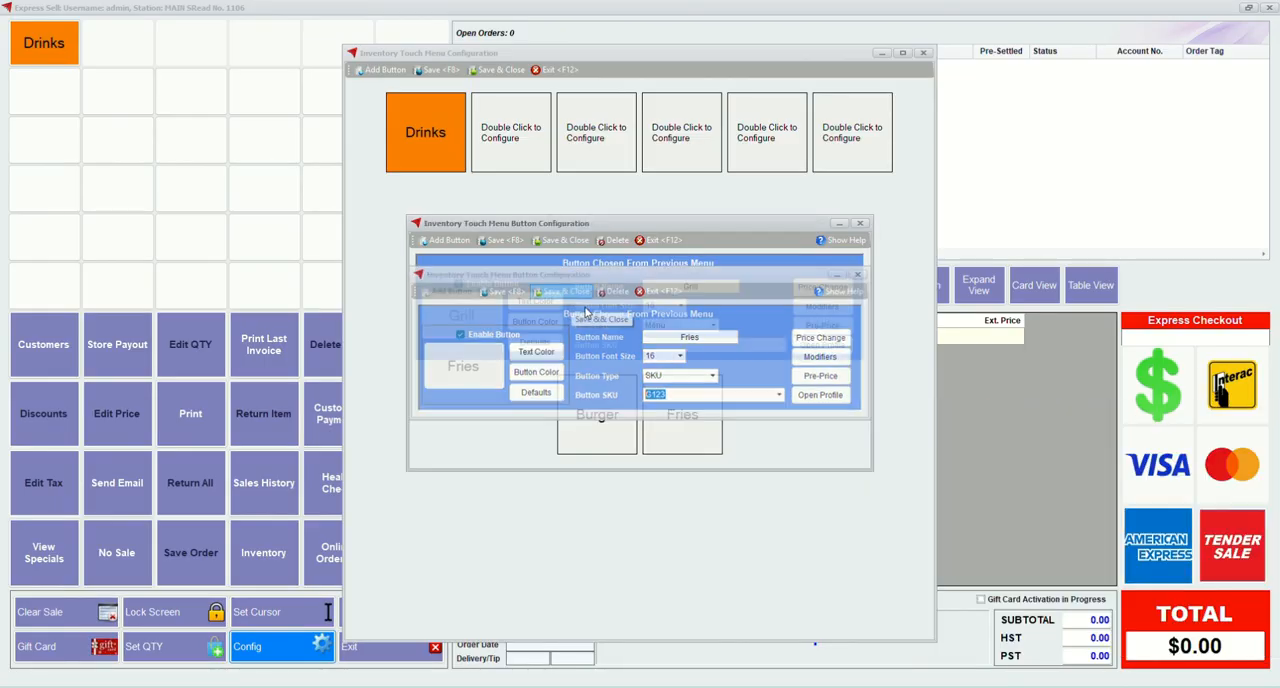
# Save and close the Grill button and the inventory touch menu, and reopen the inventory menu button configuration
pyautogui.click(563, 240)
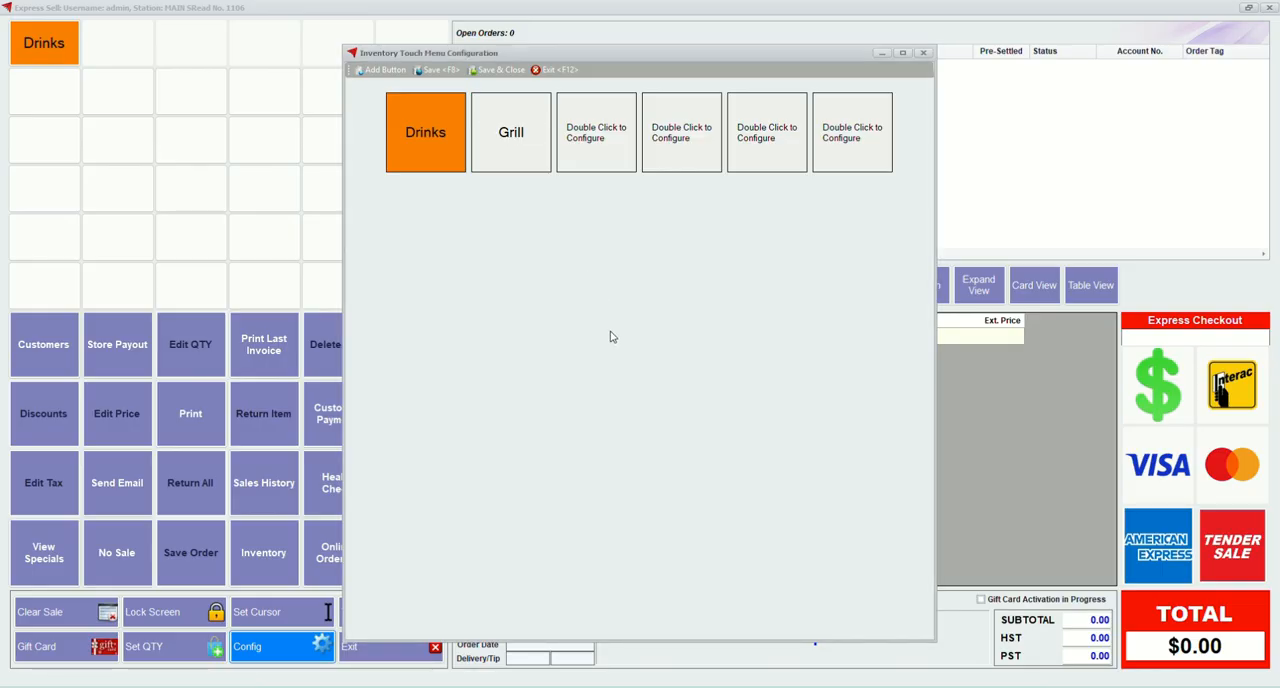
pyautogui.click(487, 71)
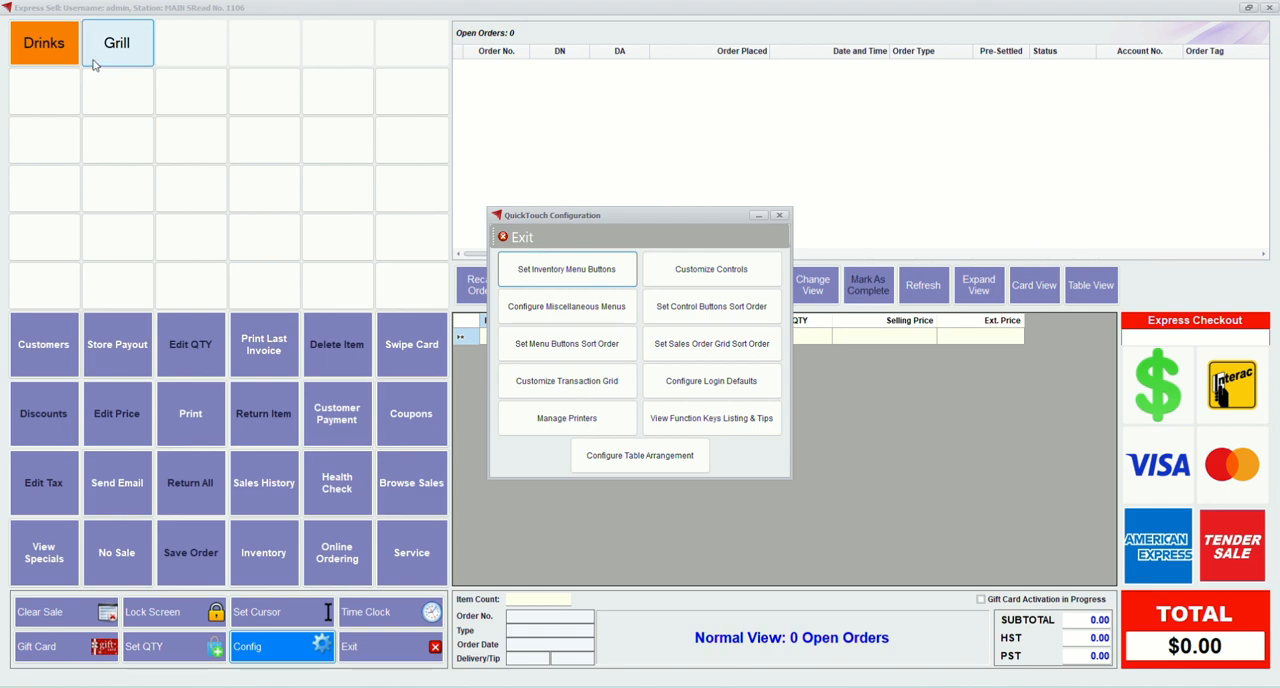
pyautogui.click(583, 275)
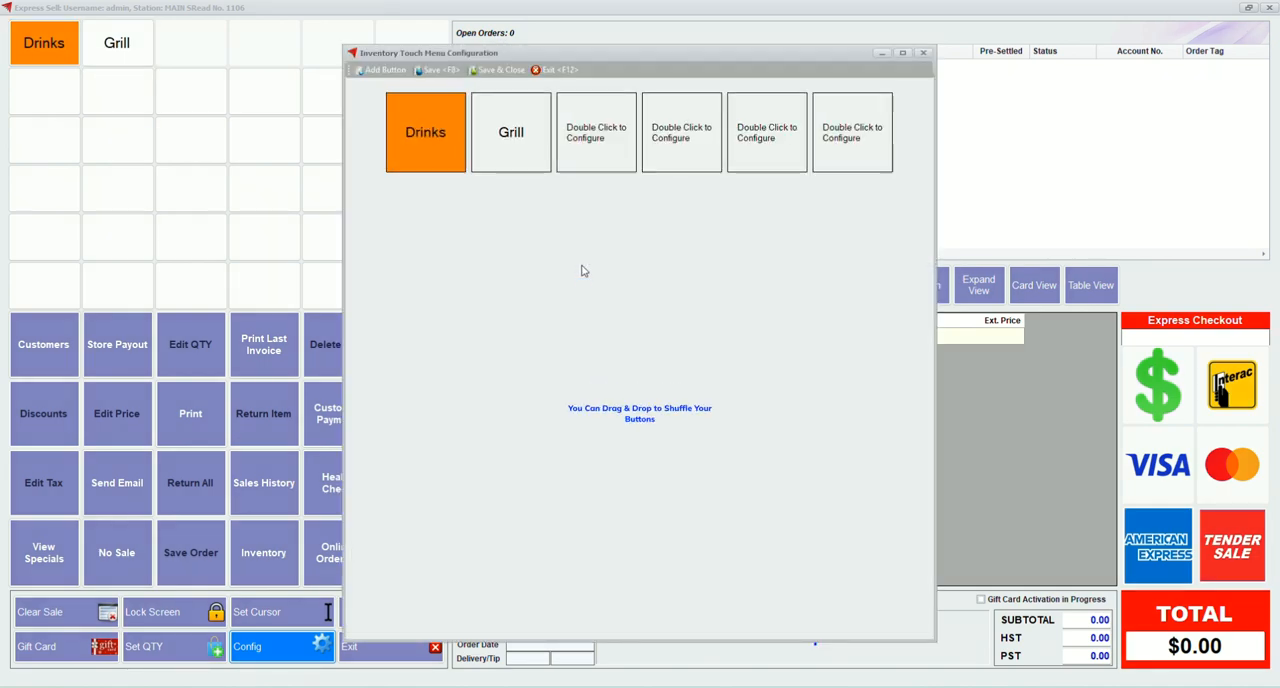
# Move the Grill button to the third slot of the touch menu, save and close it, and exit the QuickTouch configuration
pyautogui.moveTo(540, 152); pyautogui.dragTo(677, 146)
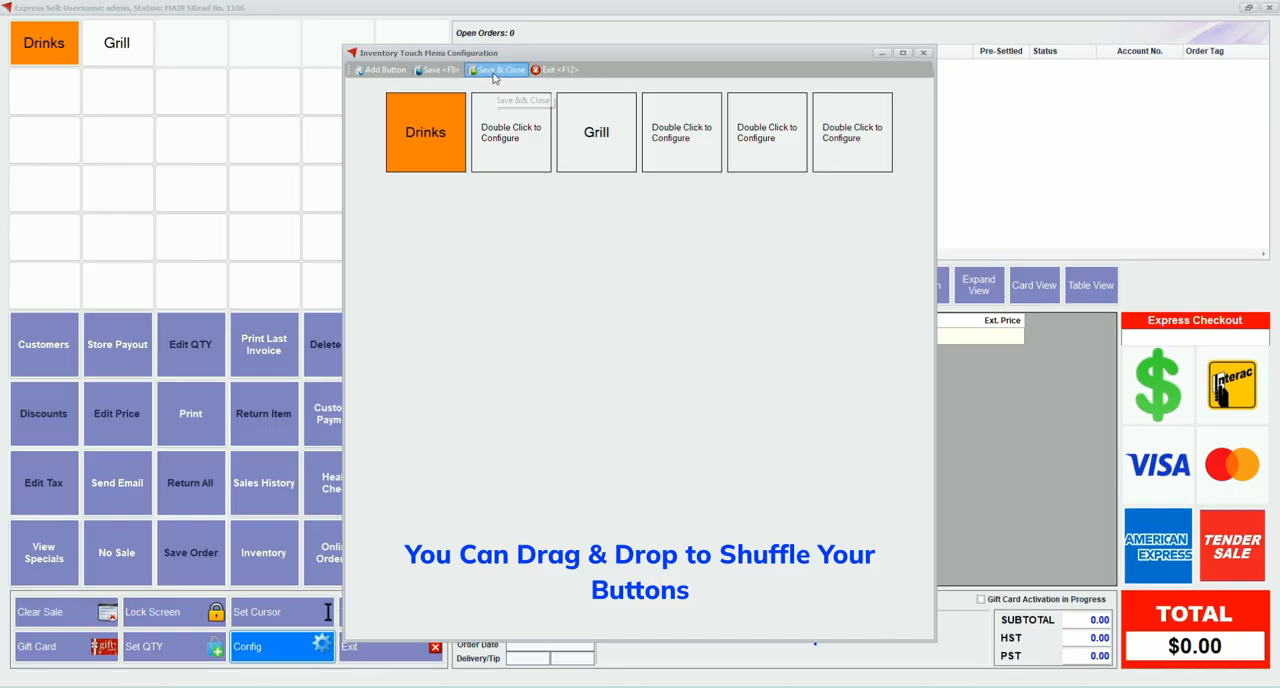
pyautogui.click(480, 70)
pyautogui.click(517, 239)
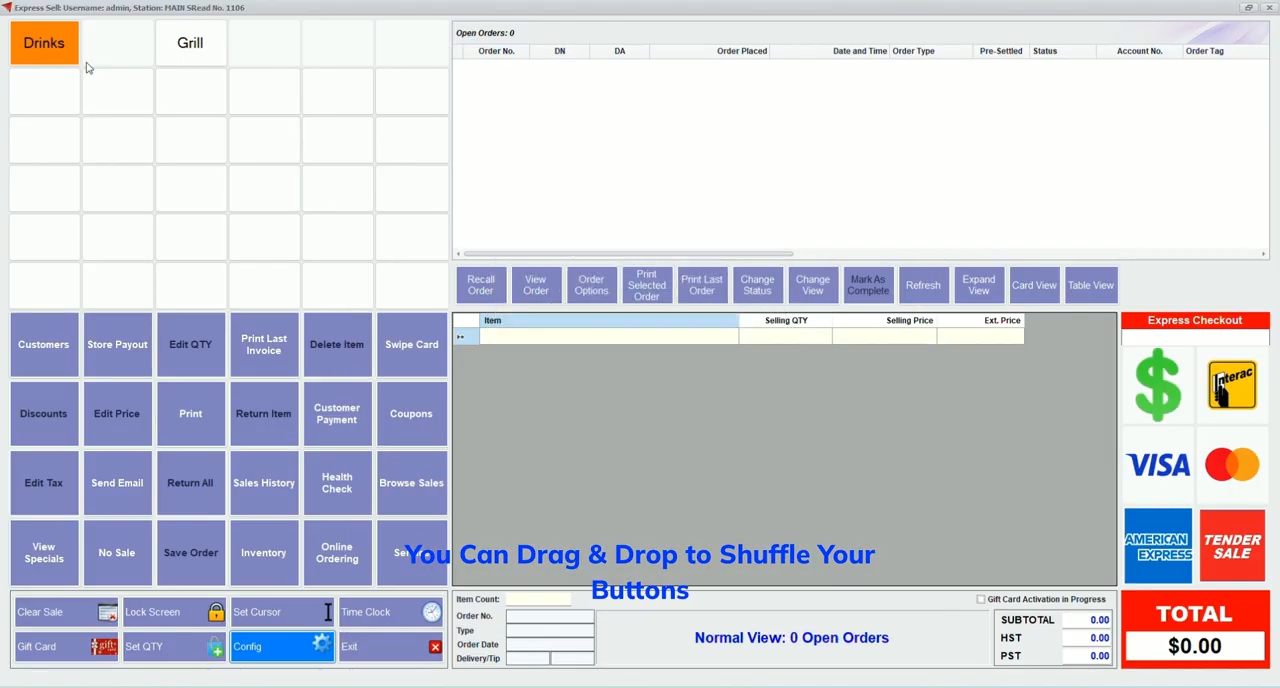